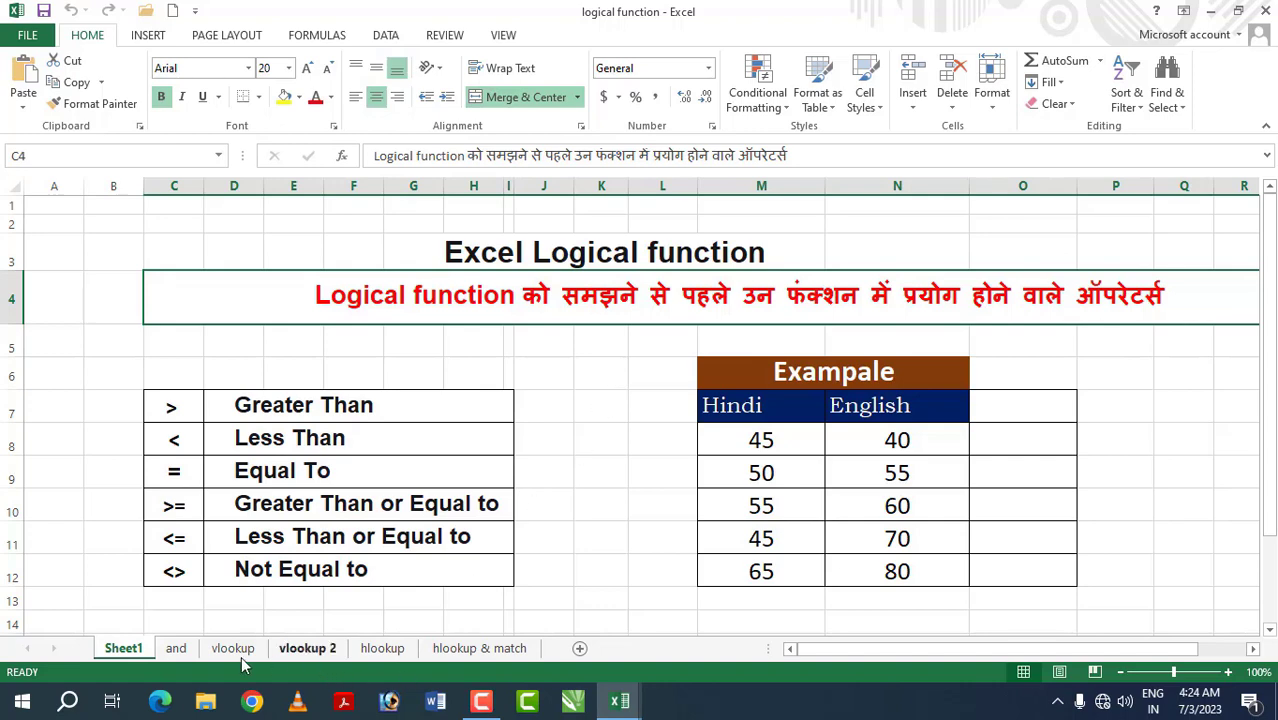
Step: Review the AND, OR and NOT columns on the 'and' sheet, then return to Sheet1
click(177, 650)
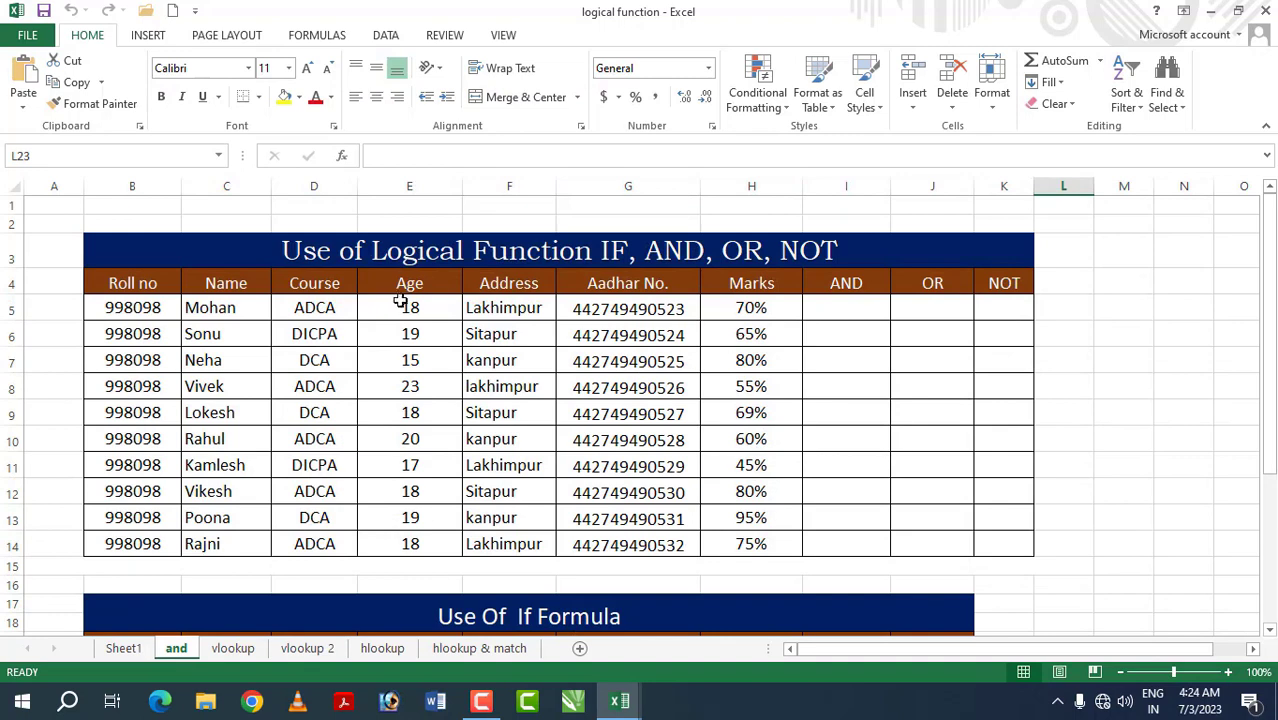
click(847, 283)
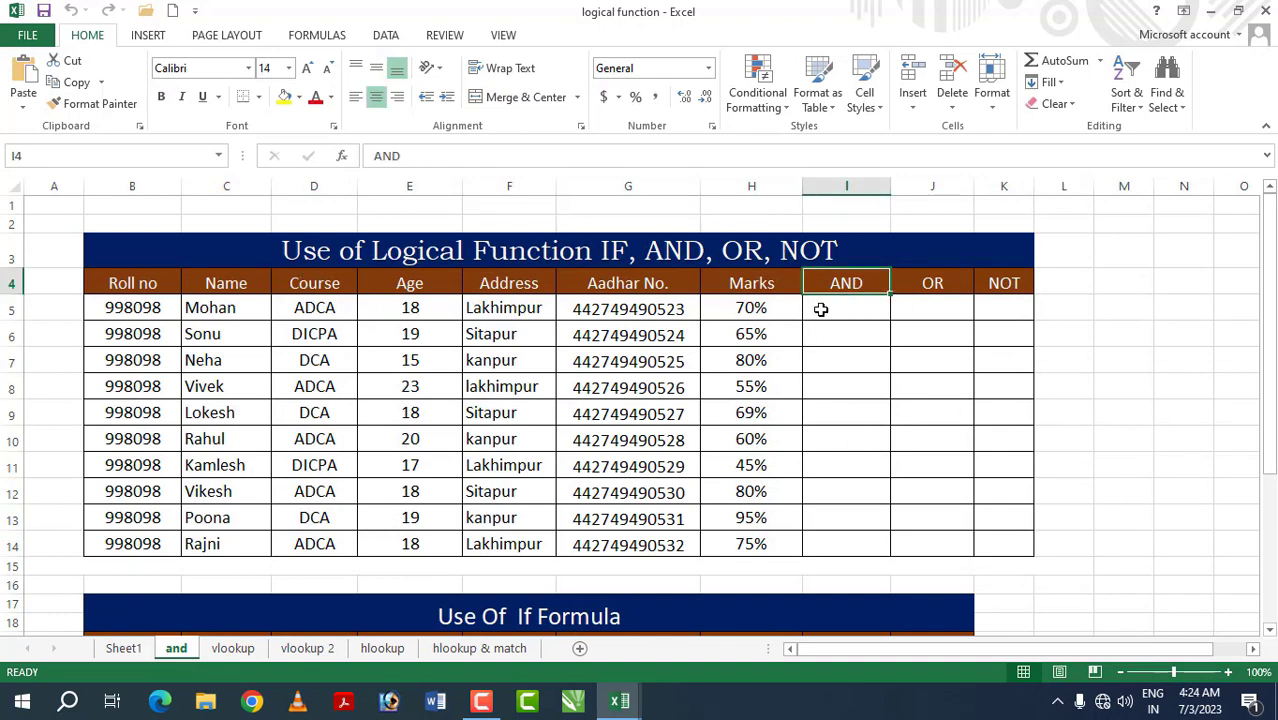
click(930, 283)
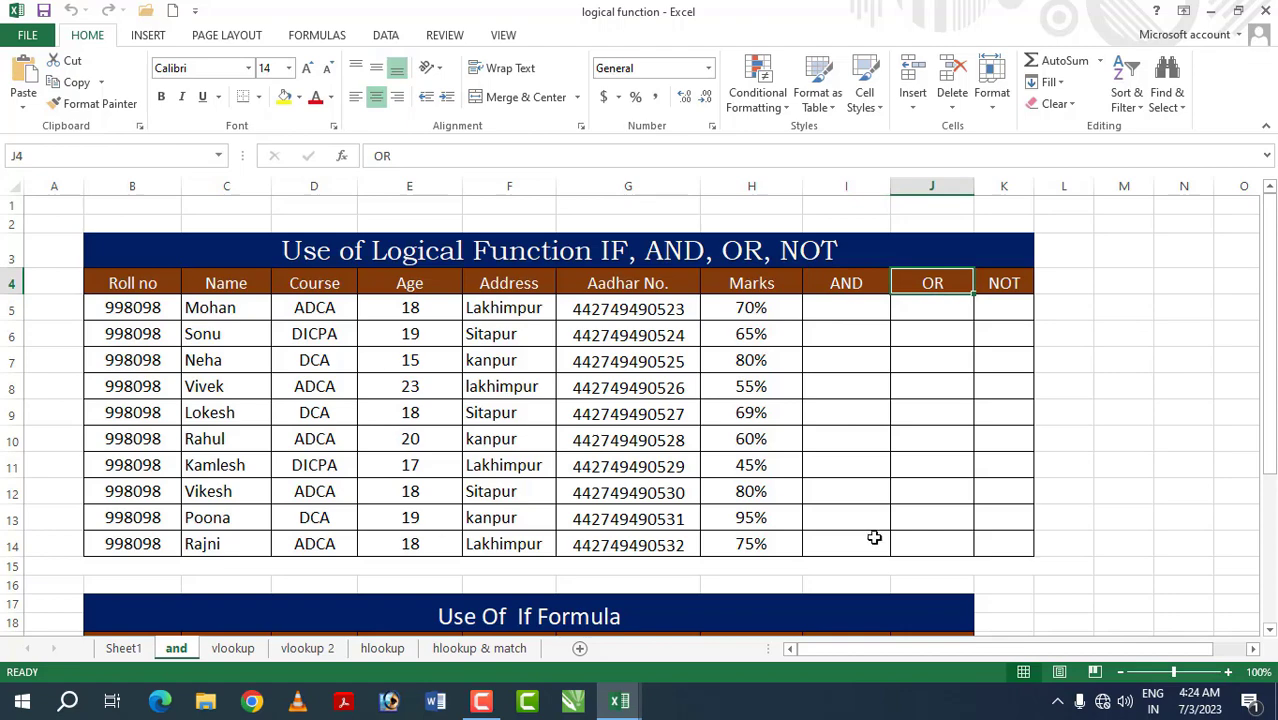
click(995, 305)
scroll(640, 465, down, 3)
scroll(640, 467, down, 2)
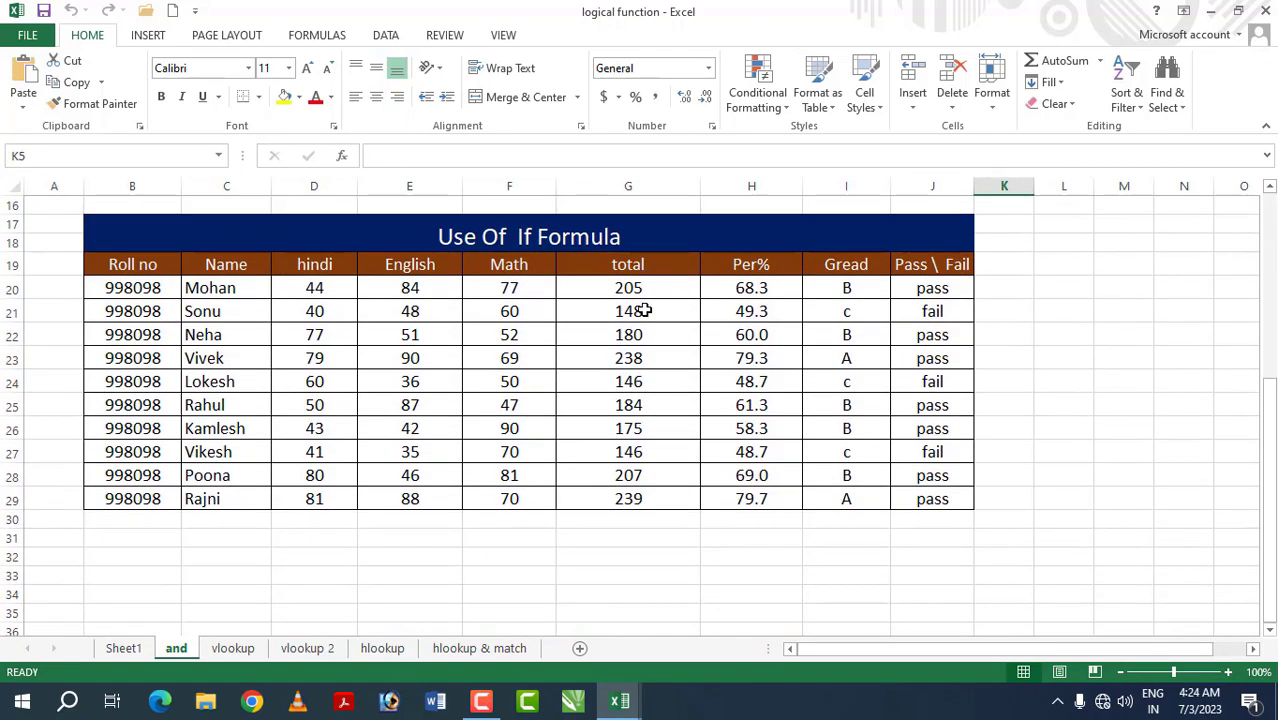
scroll(645, 330, up, 5)
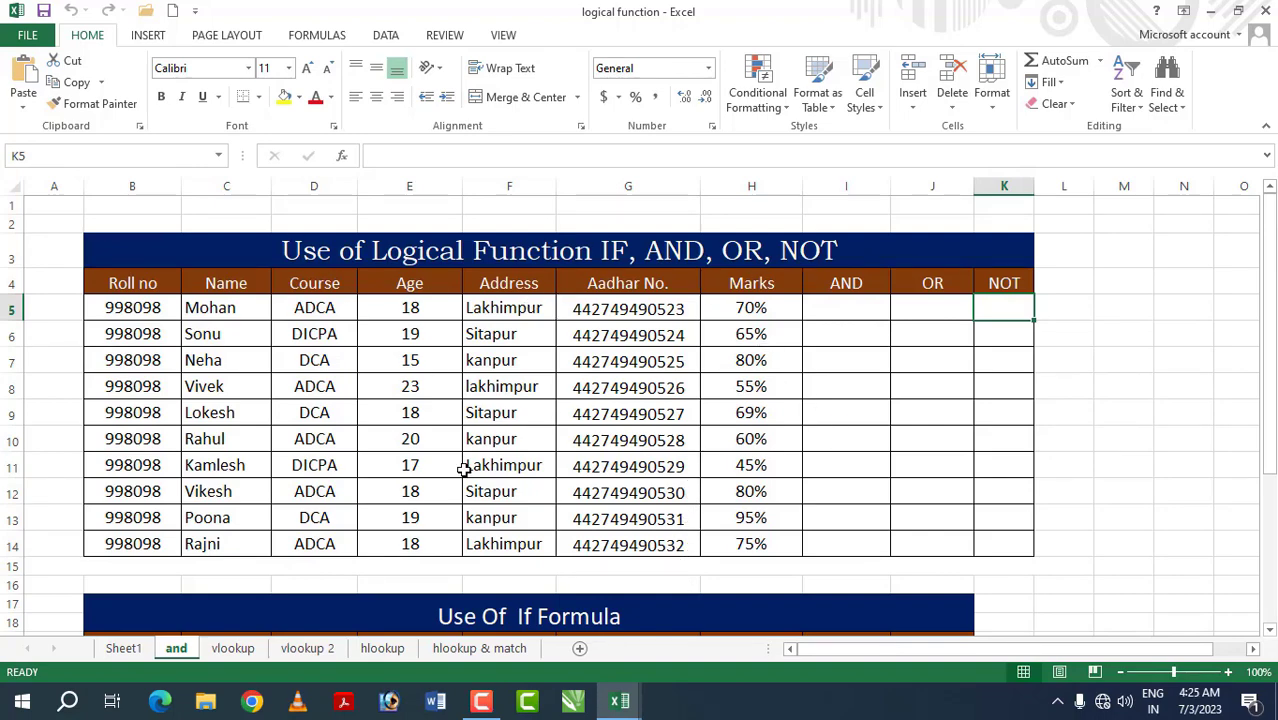
click(124, 648)
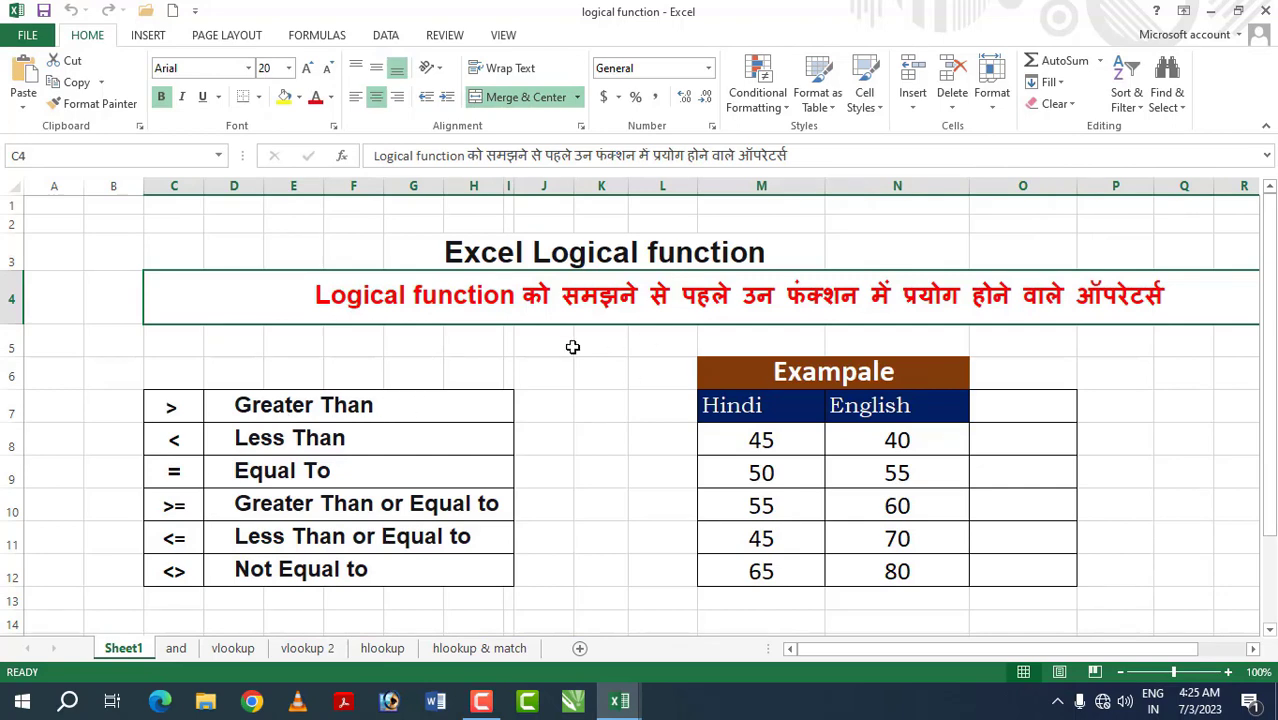
Step: Highlight the operator symbols and their descriptions in column C of Sheet1
click(527, 353)
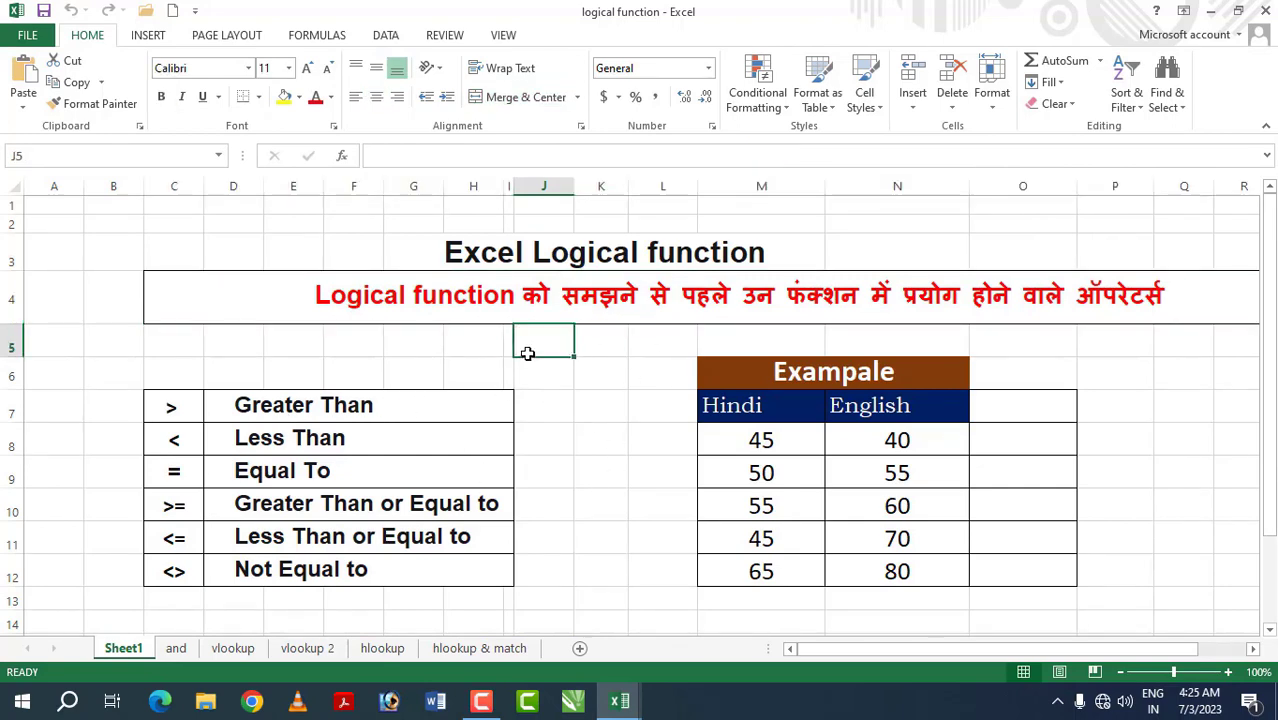
click(418, 372)
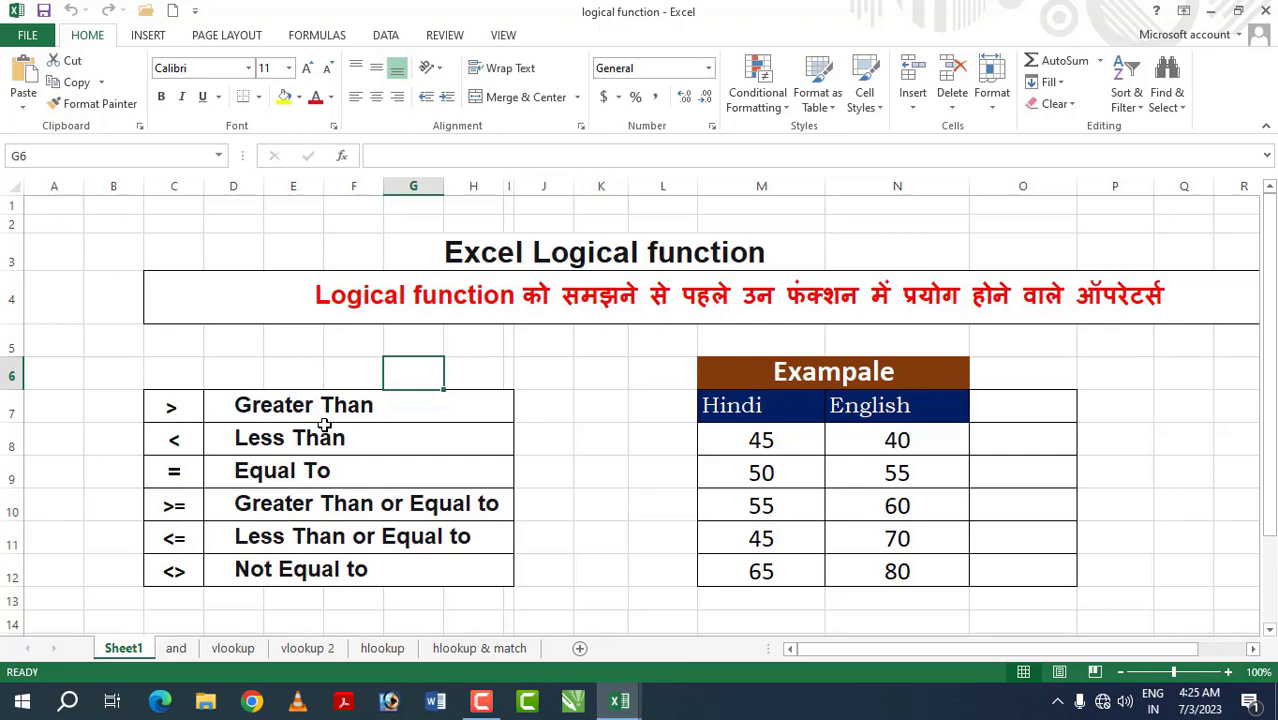
drag(171, 405, 165, 567)
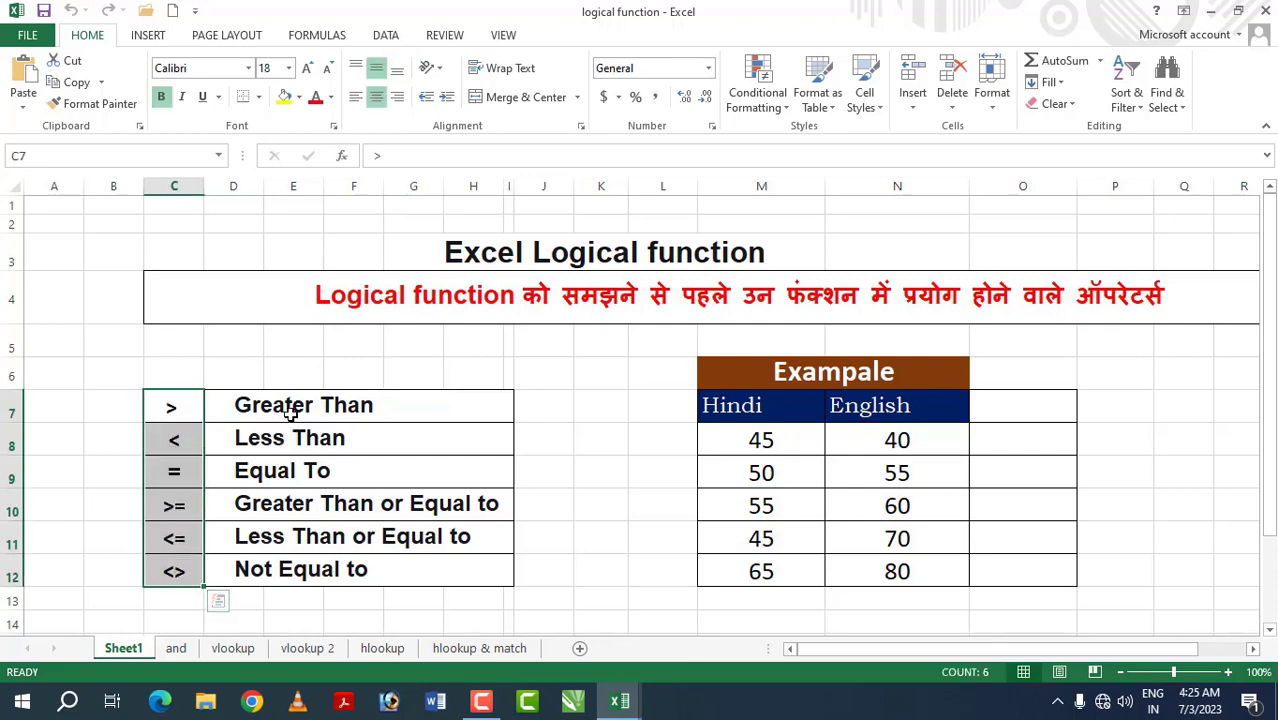
drag(294, 408, 310, 567)
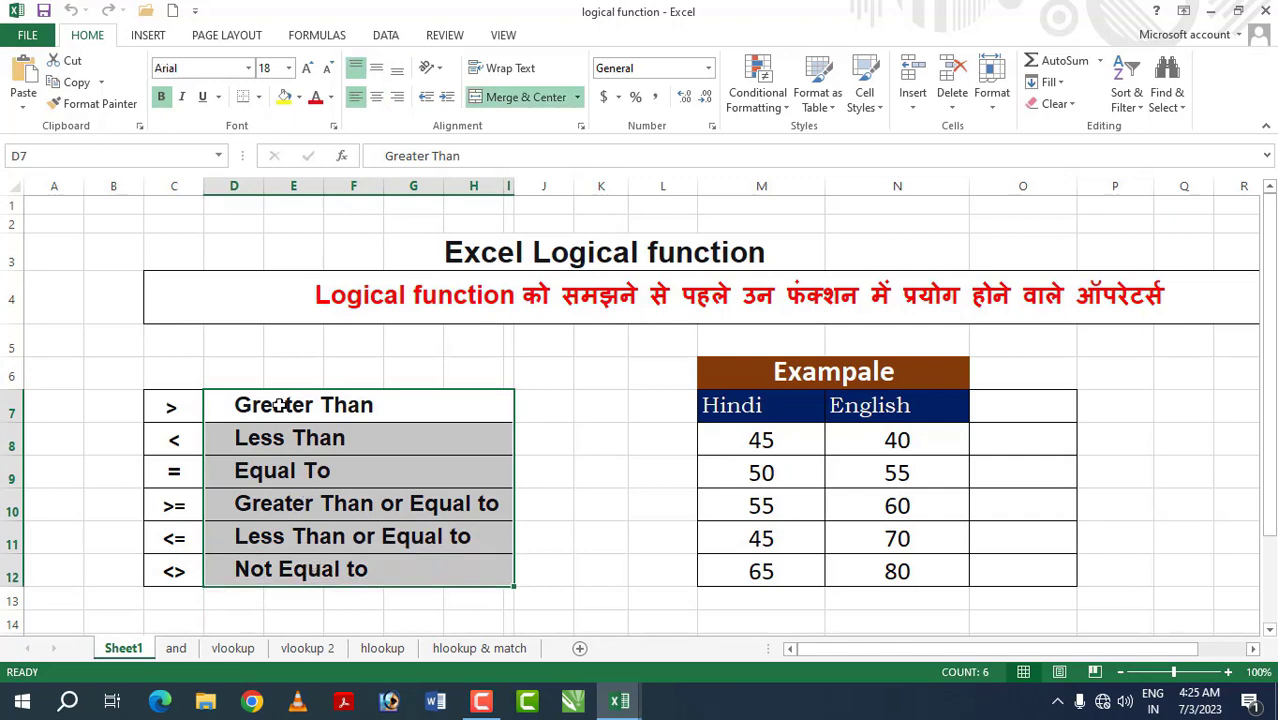
click(206, 407)
Step: Walk through each comparison operator: >, <, =, >=, <= and <> with descriptions
click(166, 410)
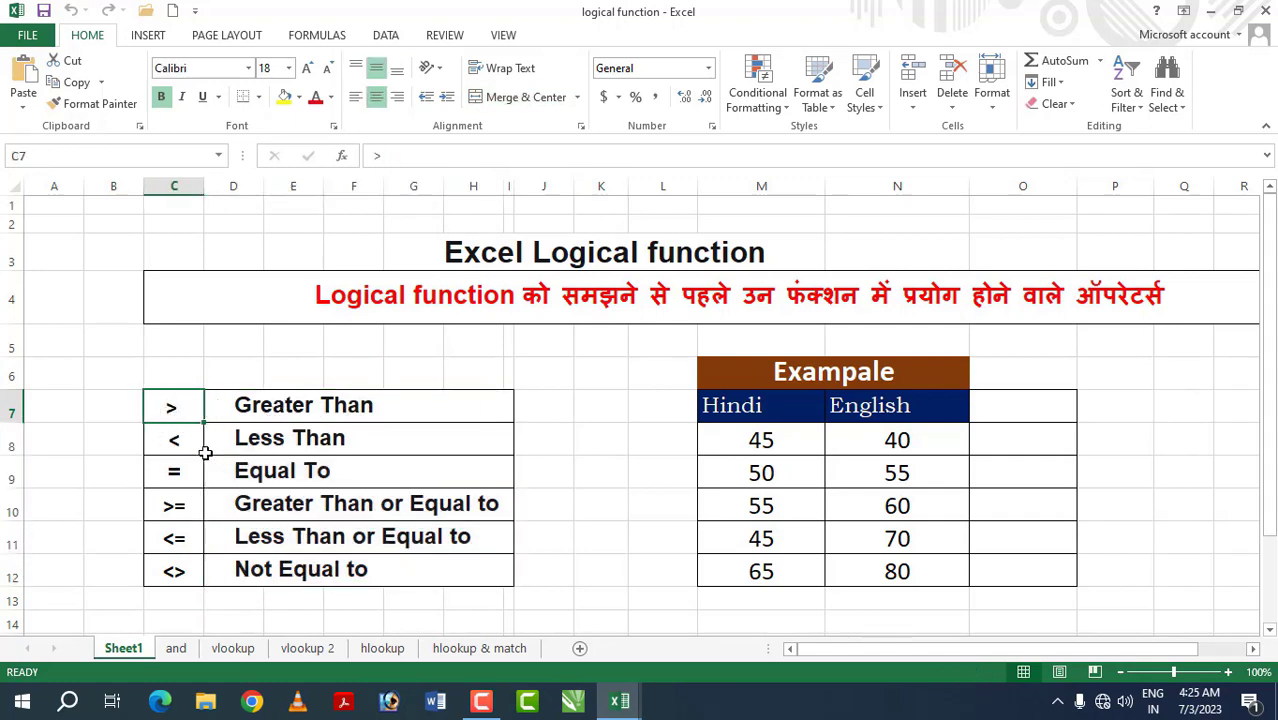
click(185, 446)
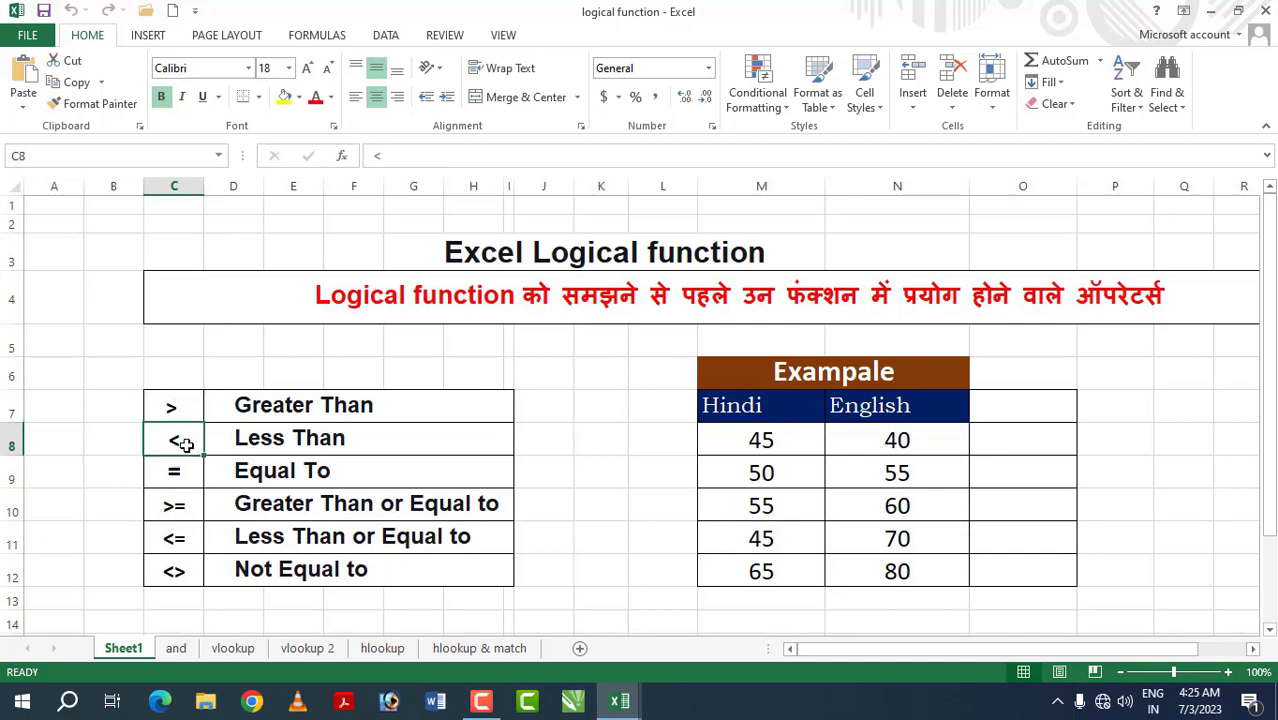
click(323, 446)
click(182, 475)
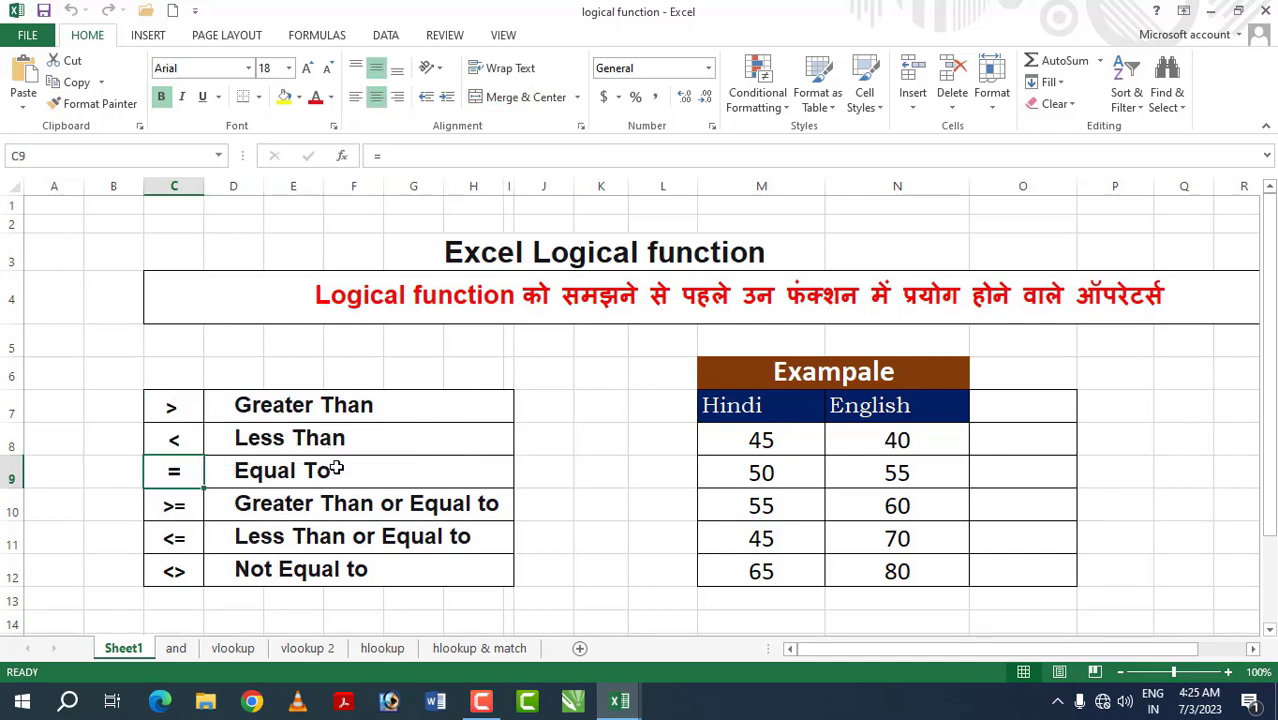
click(178, 508)
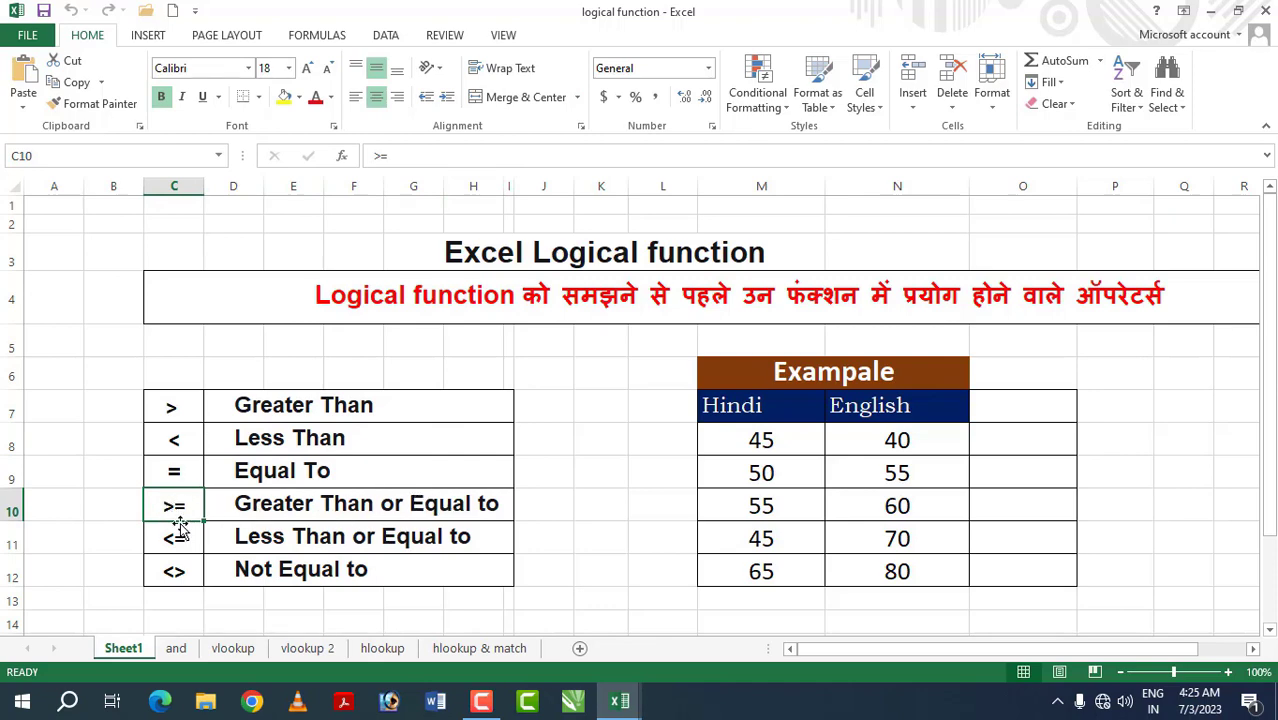
click(258, 511)
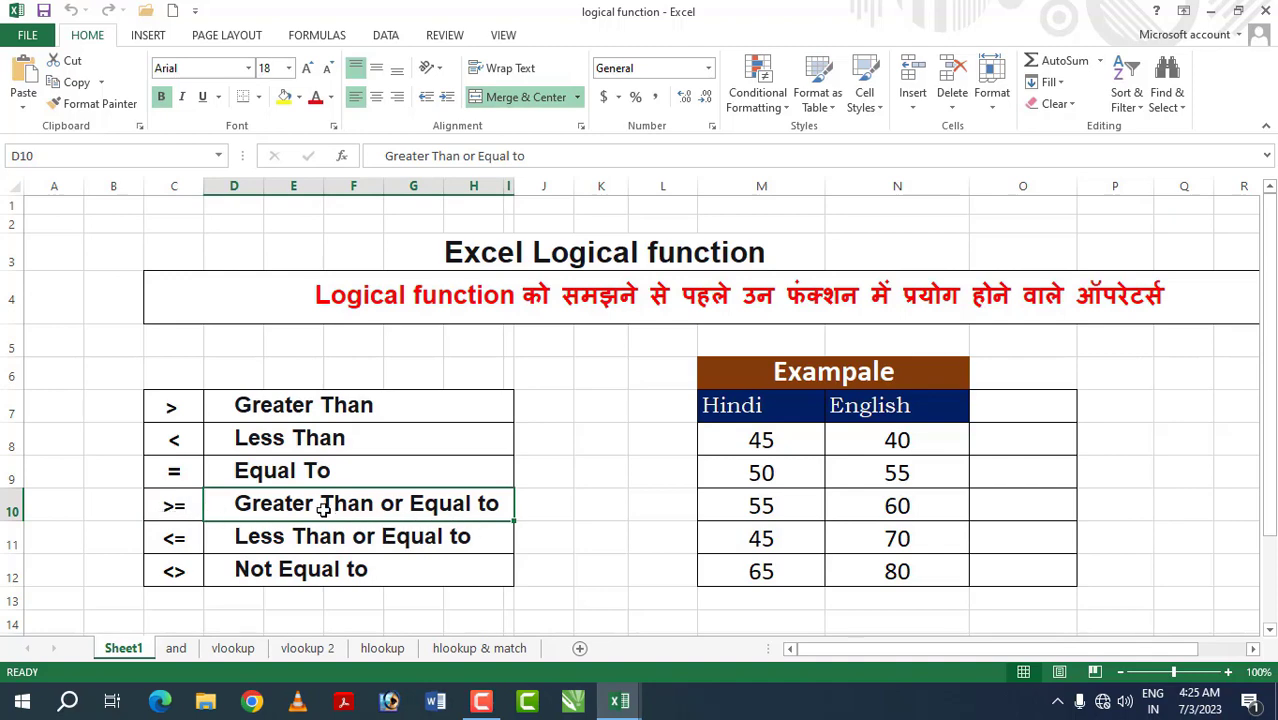
click(188, 541)
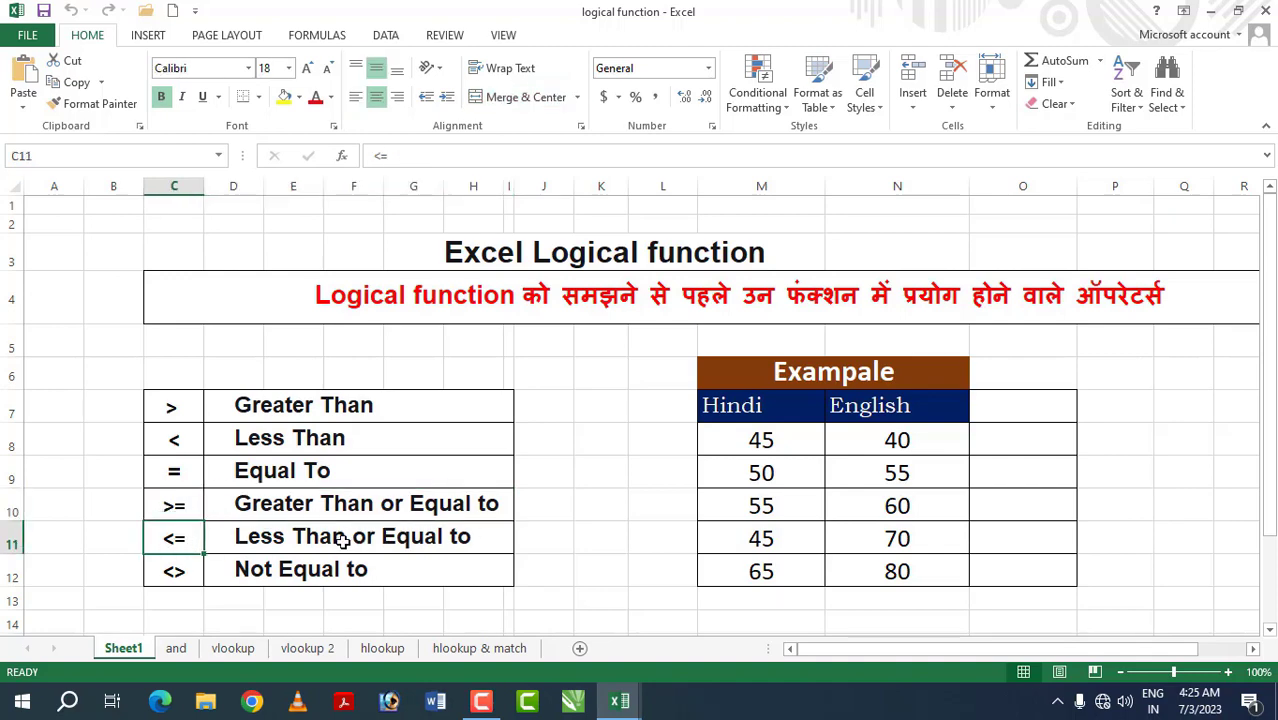
click(179, 573)
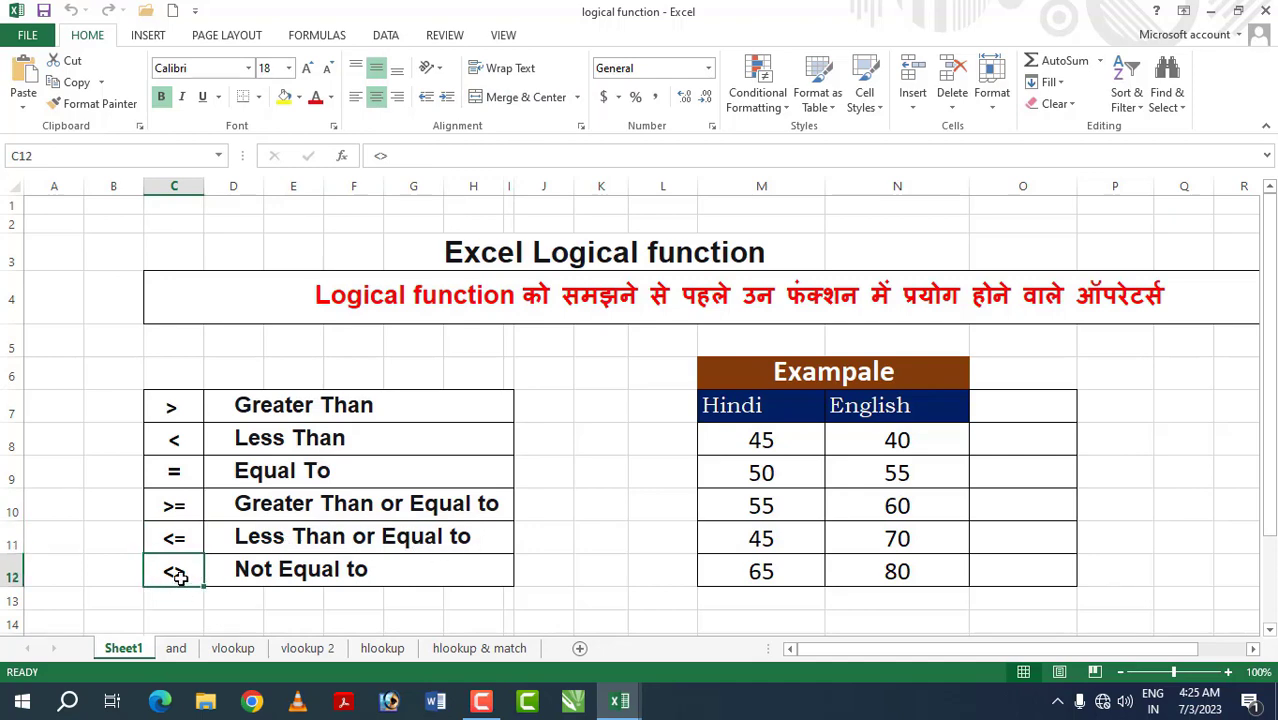
click(300, 571)
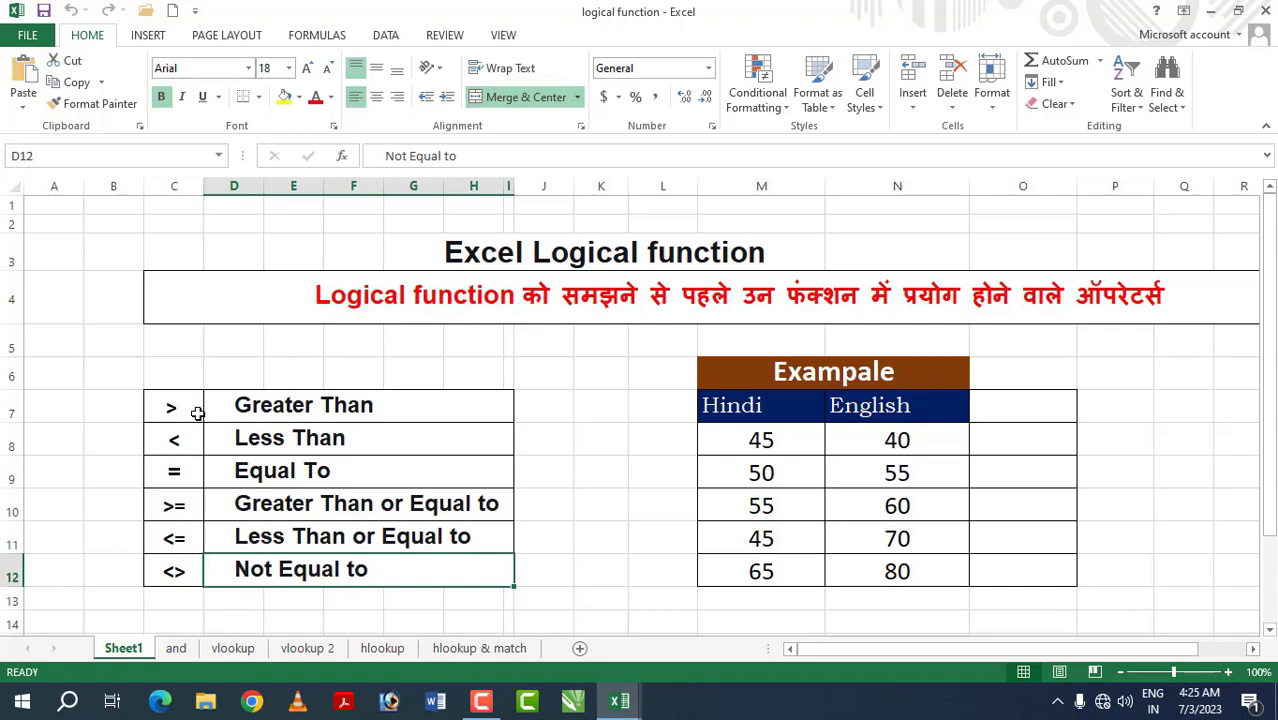
drag(190, 410, 194, 570)
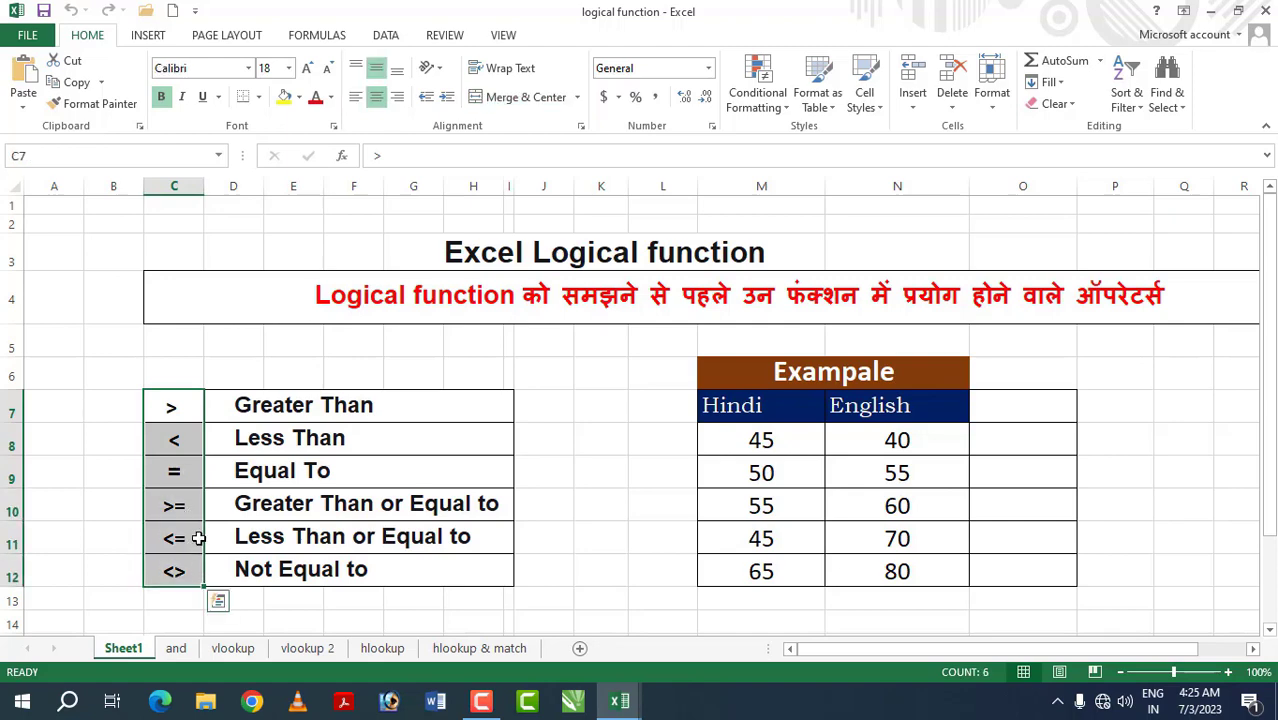
click(316, 503)
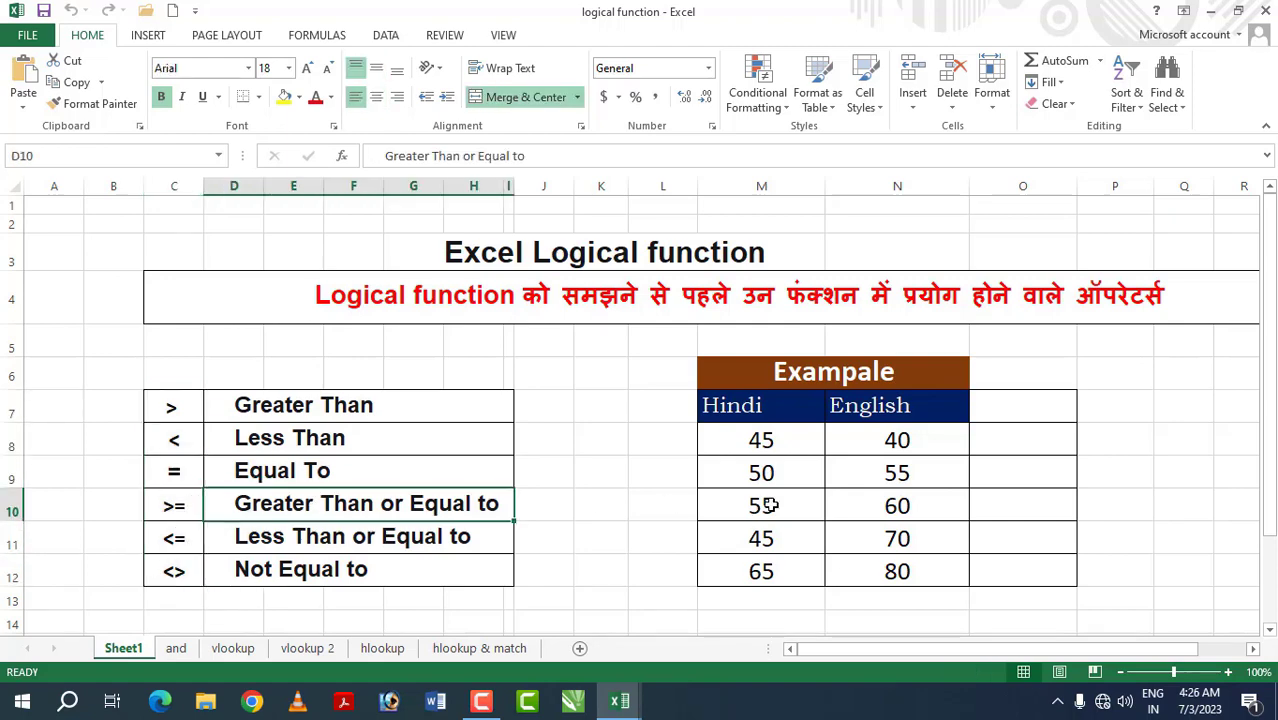
Step: Point out the example table's Hindi scores (45, 50, 55) and English scores (40, 55, 60, 70, 80)
drag(782, 376, 850, 562)
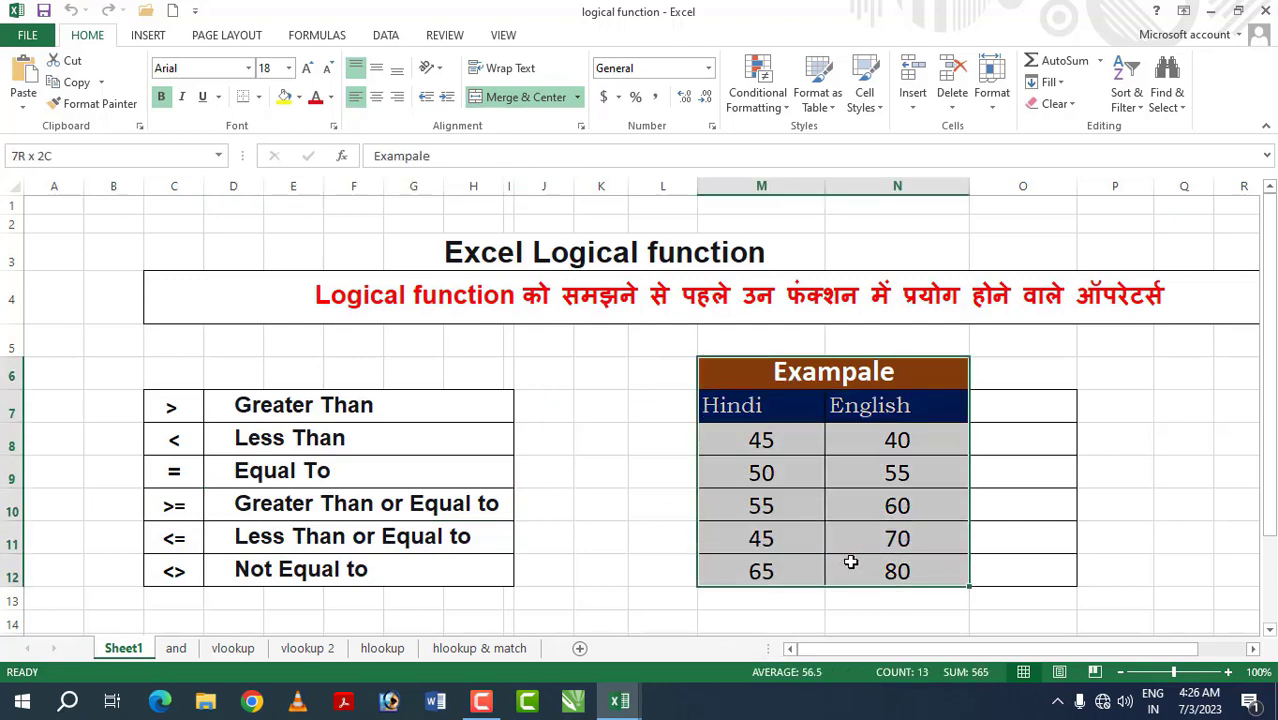
click(620, 466)
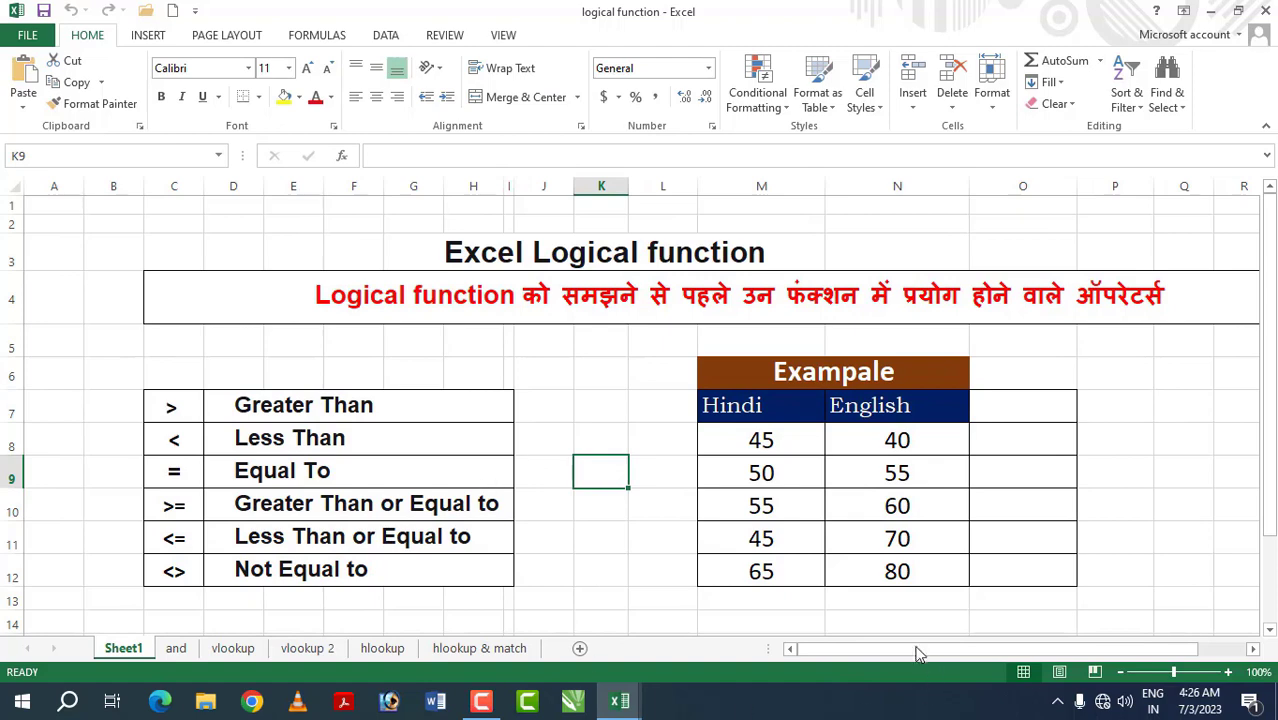
click(770, 440)
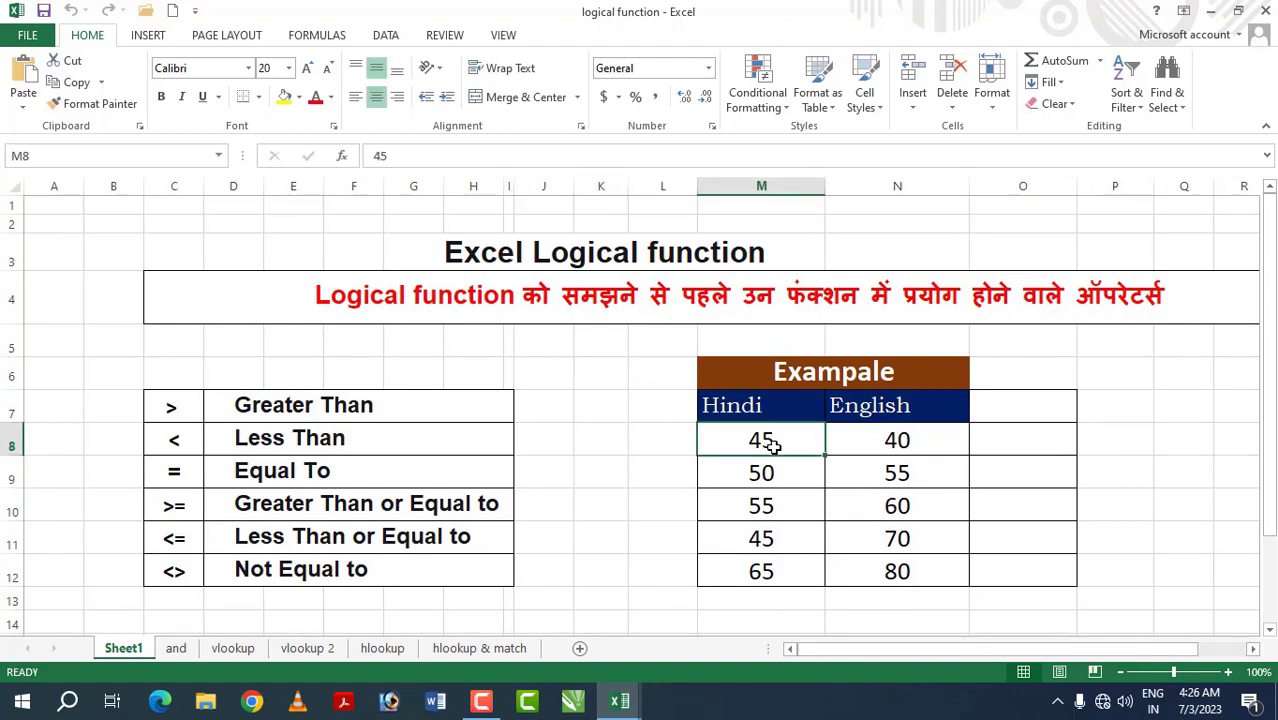
click(908, 447)
drag(760, 447, 775, 573)
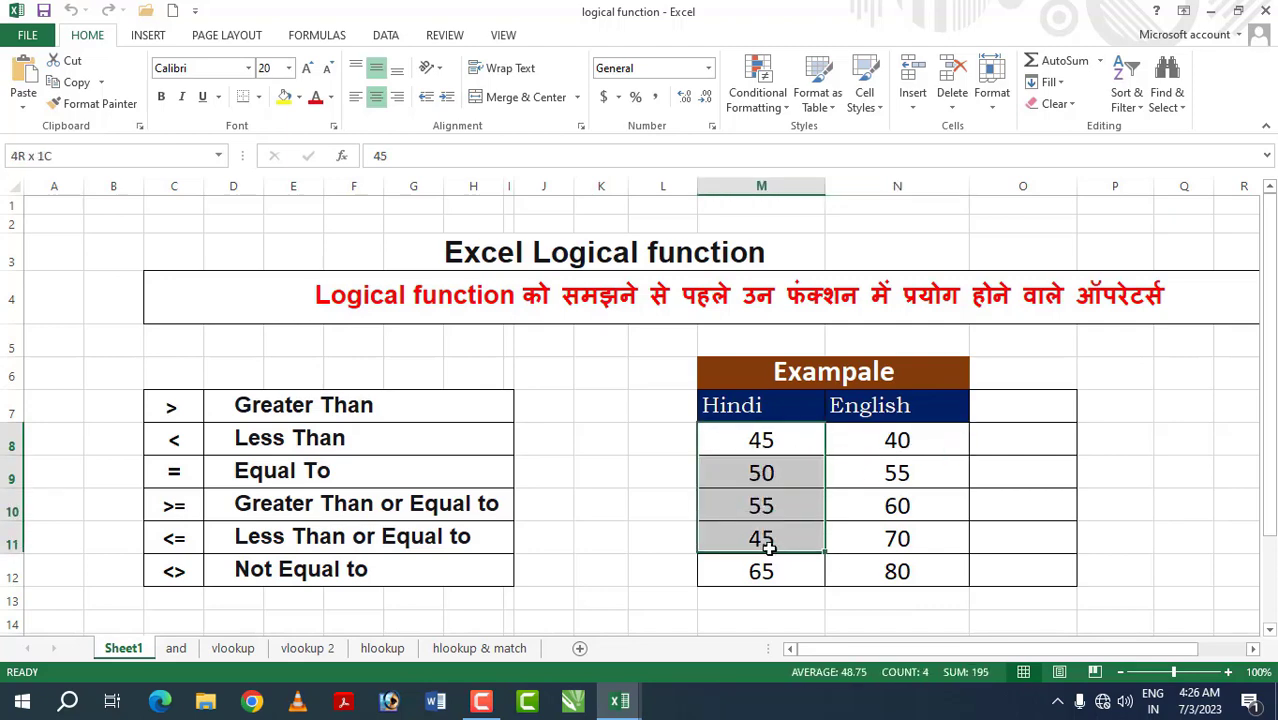
click(765, 440)
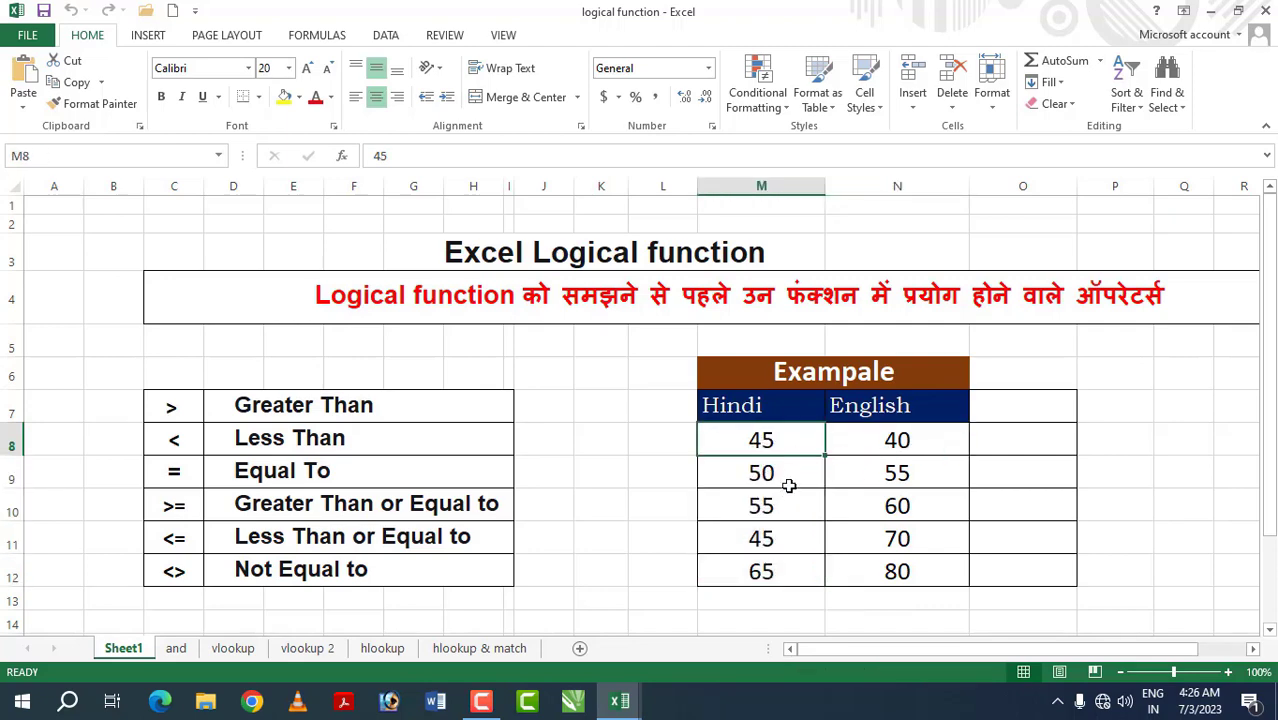
click(777, 481)
click(770, 515)
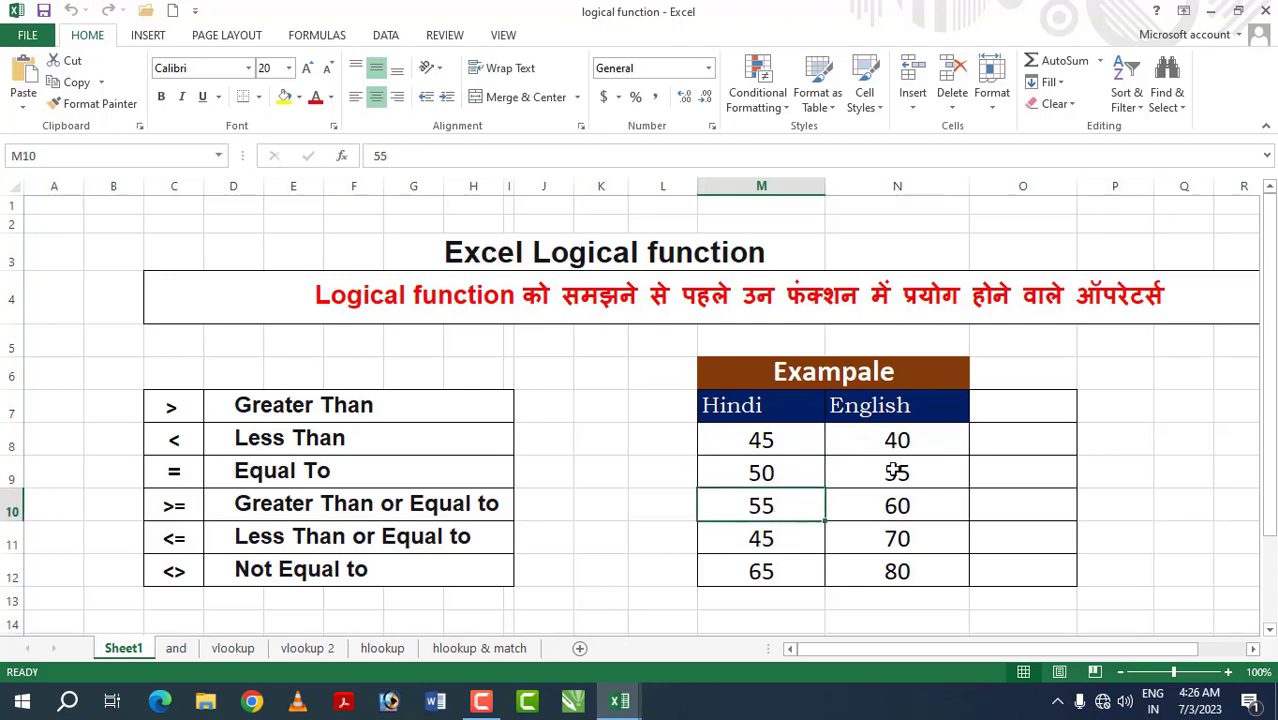
click(881, 441)
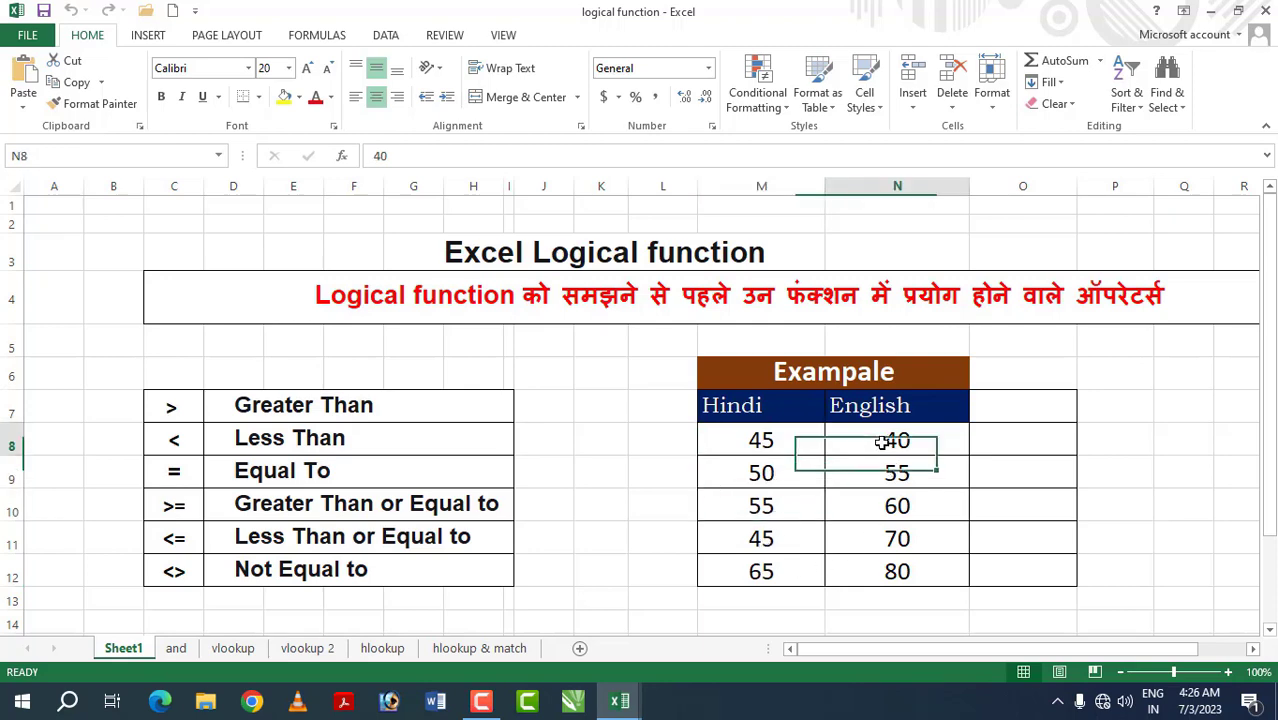
click(933, 480)
click(918, 499)
click(920, 535)
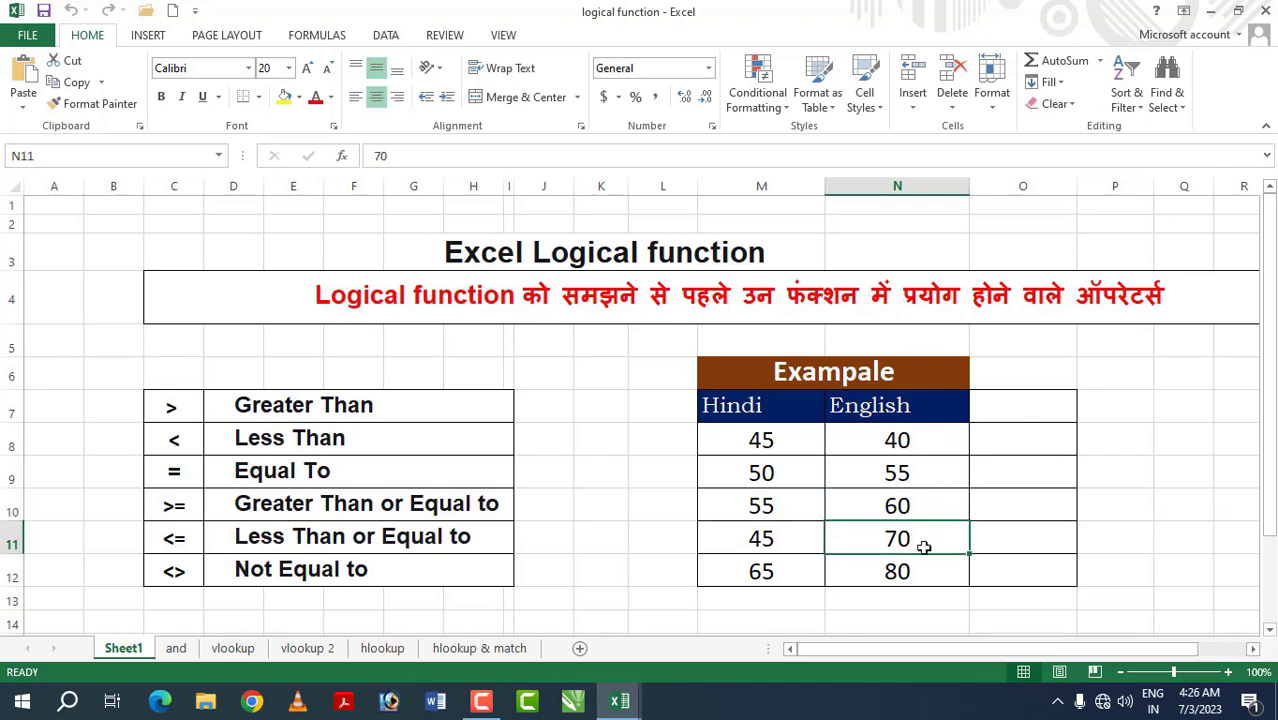
click(926, 566)
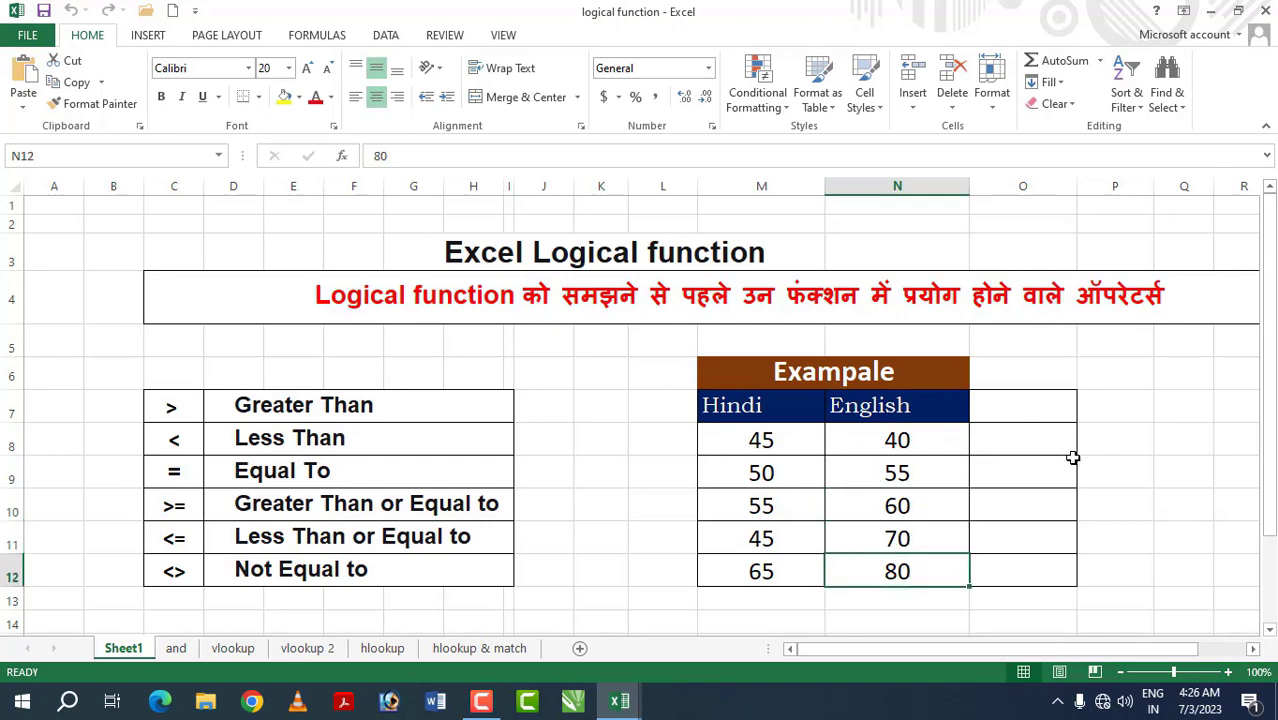
Step: Enter =M8>N8 in O8 and reopen the cell to show the formula
click(1043, 443)
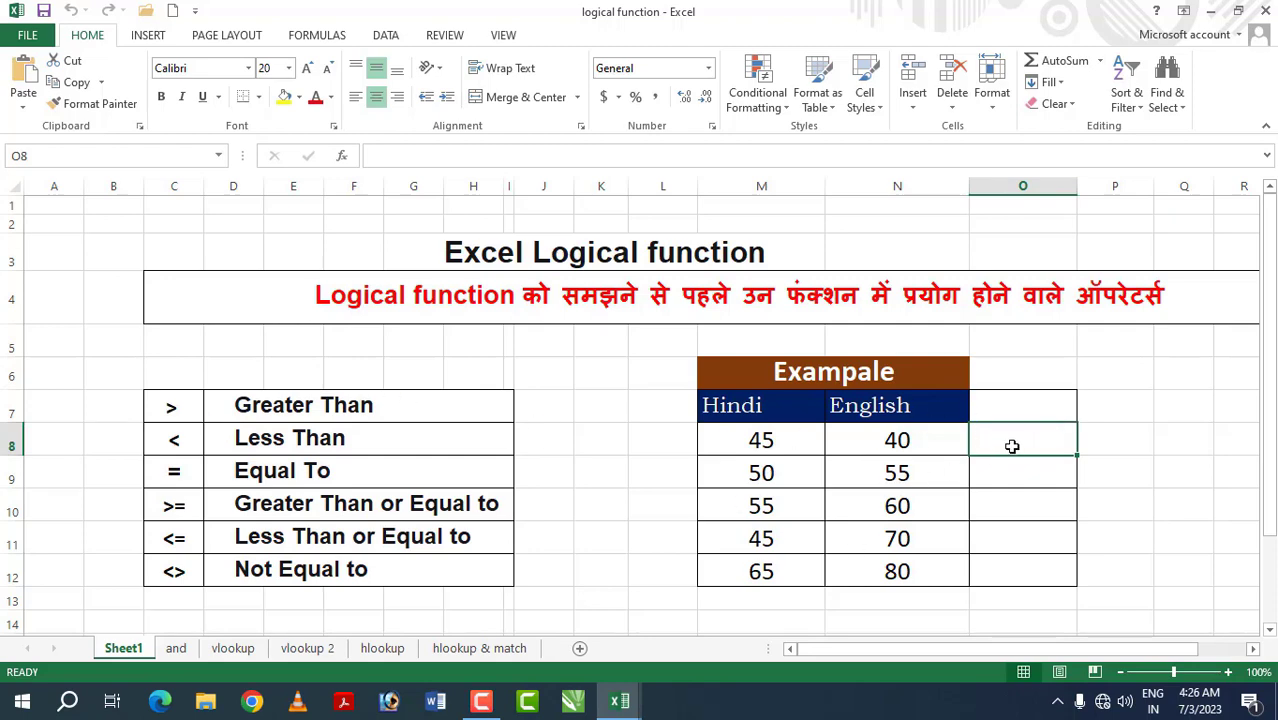
text(=)
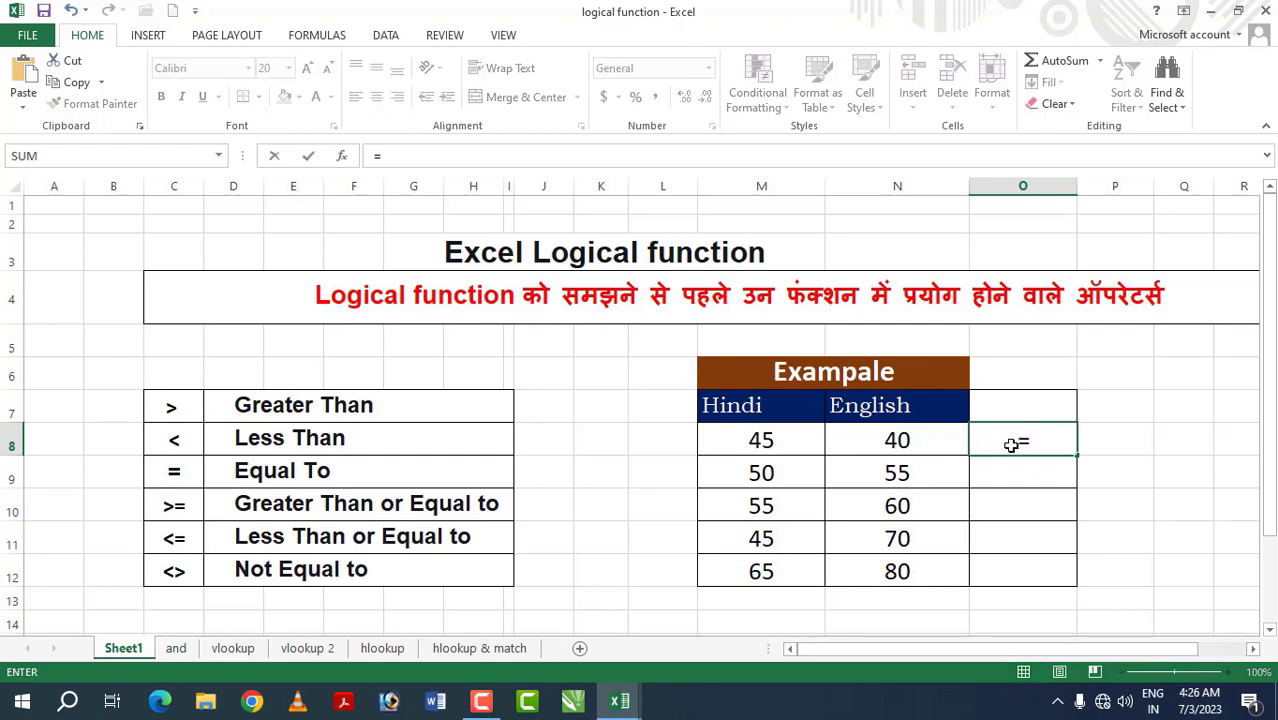
click(761, 440)
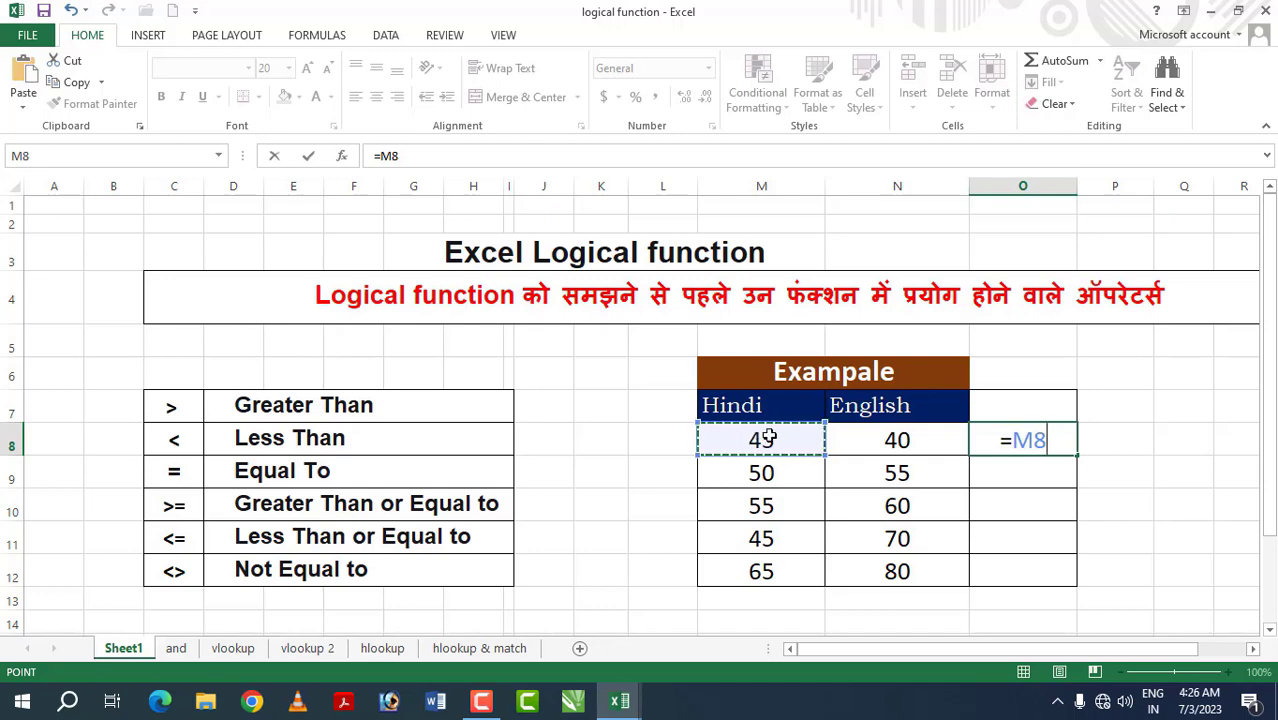
text(>)
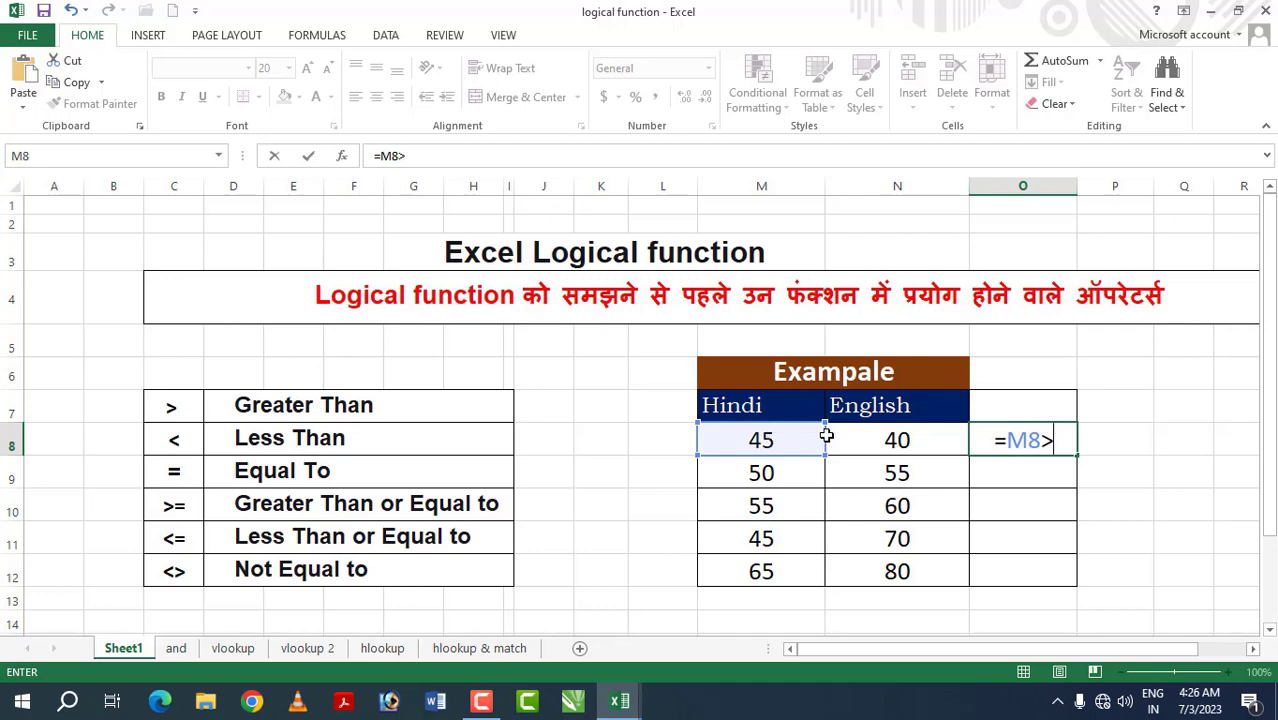
click(912, 440)
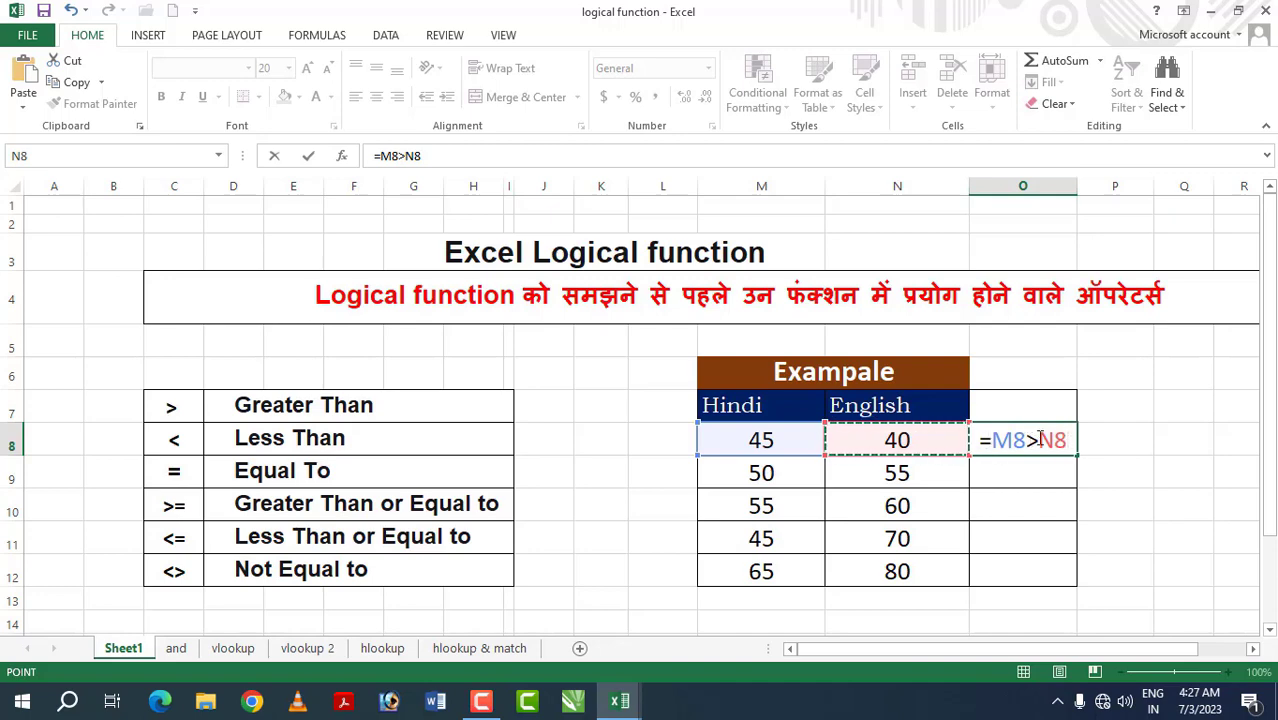
key(Return)
key(Return)
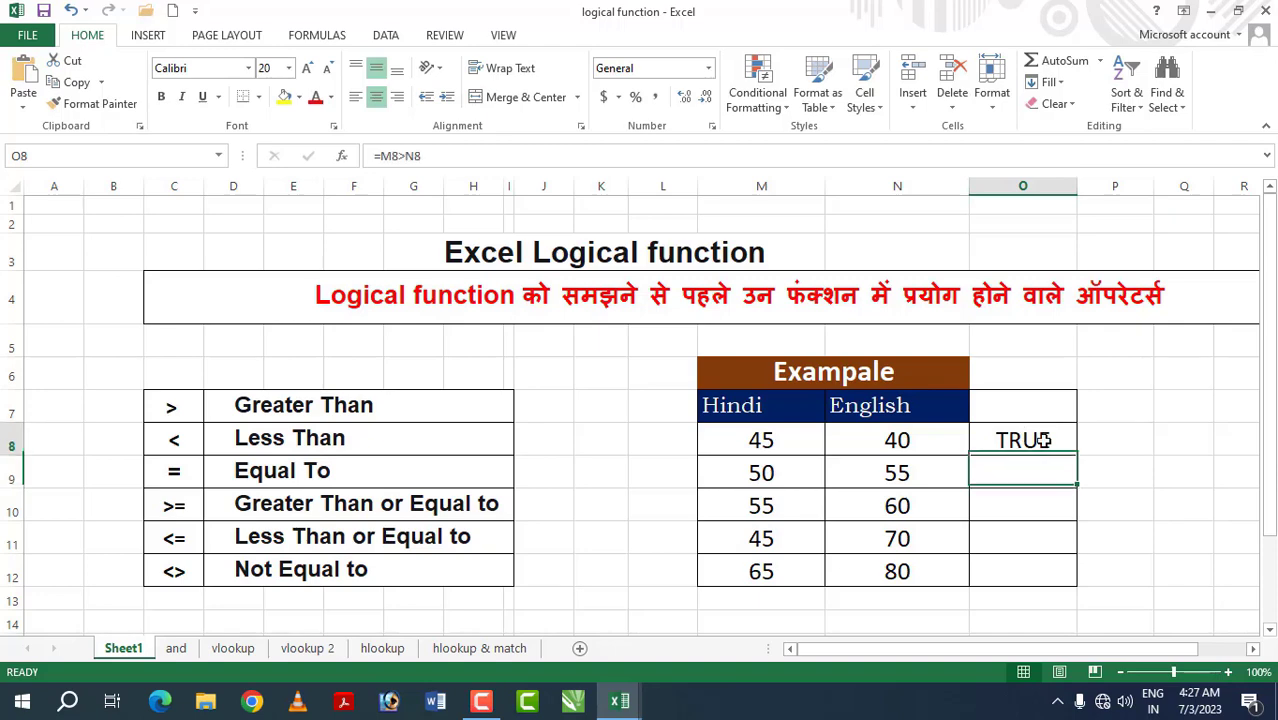
click(1043, 440)
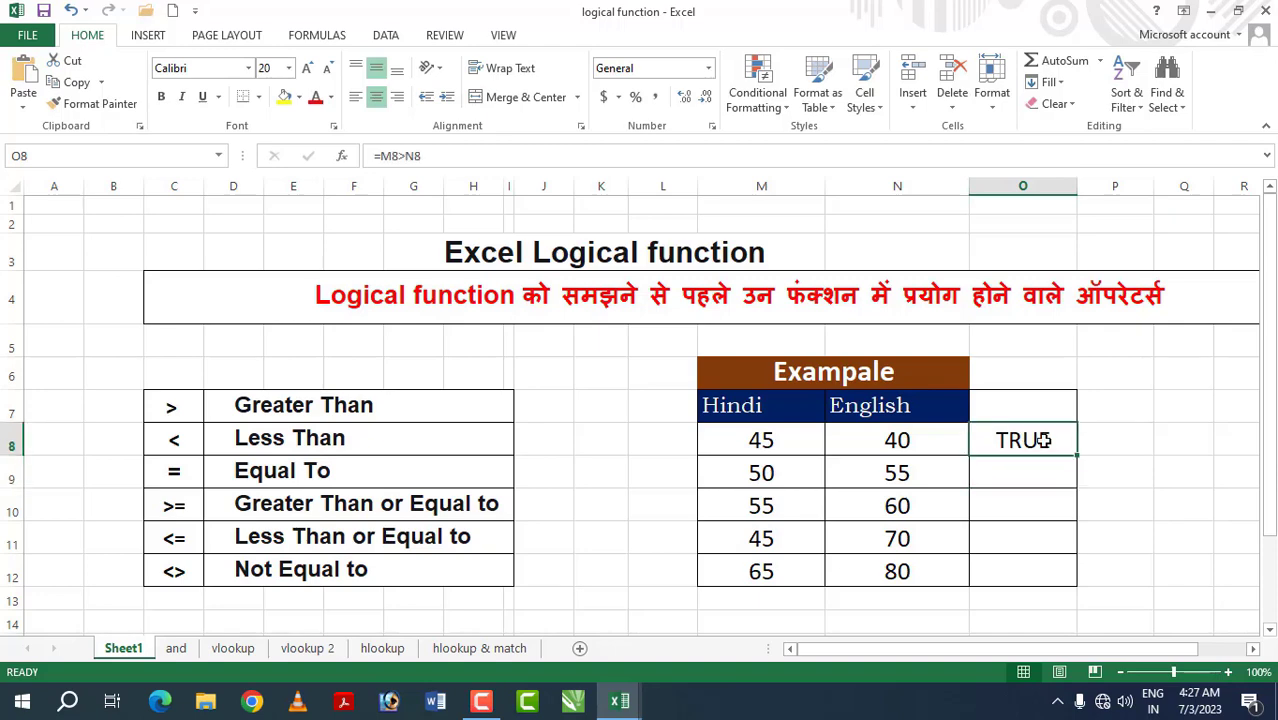
double_click(1043, 440)
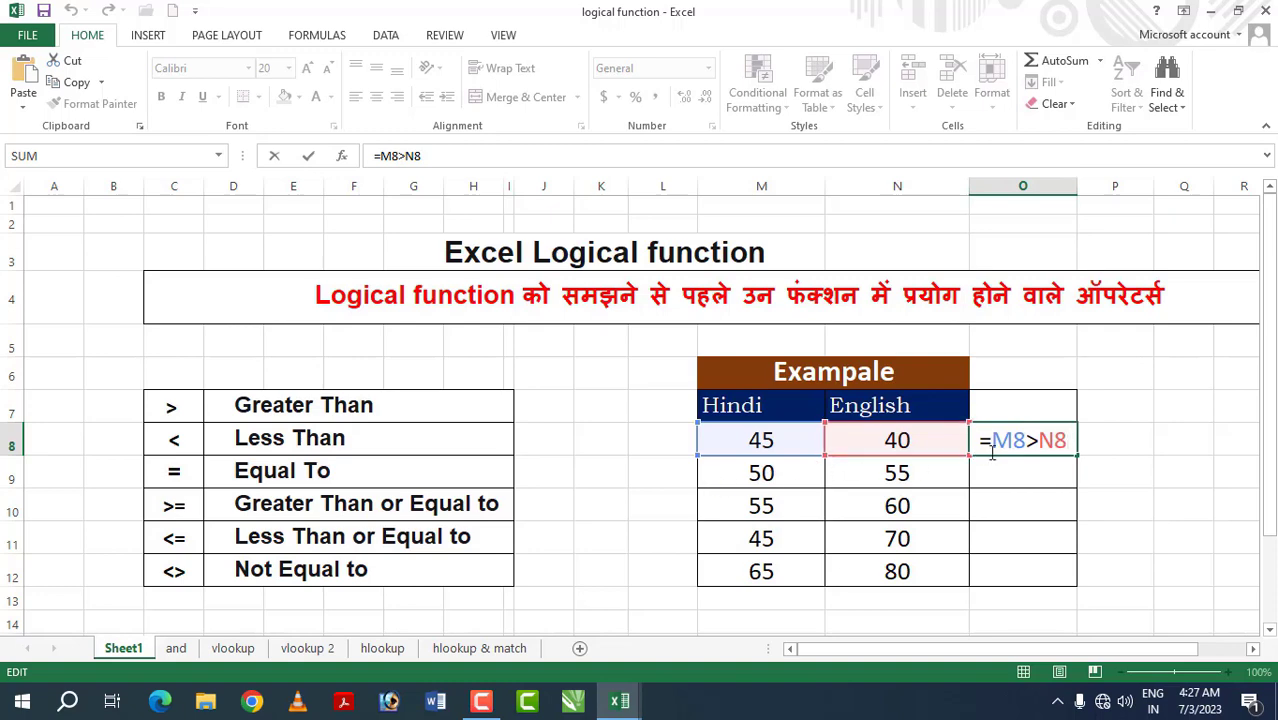
key(Return)
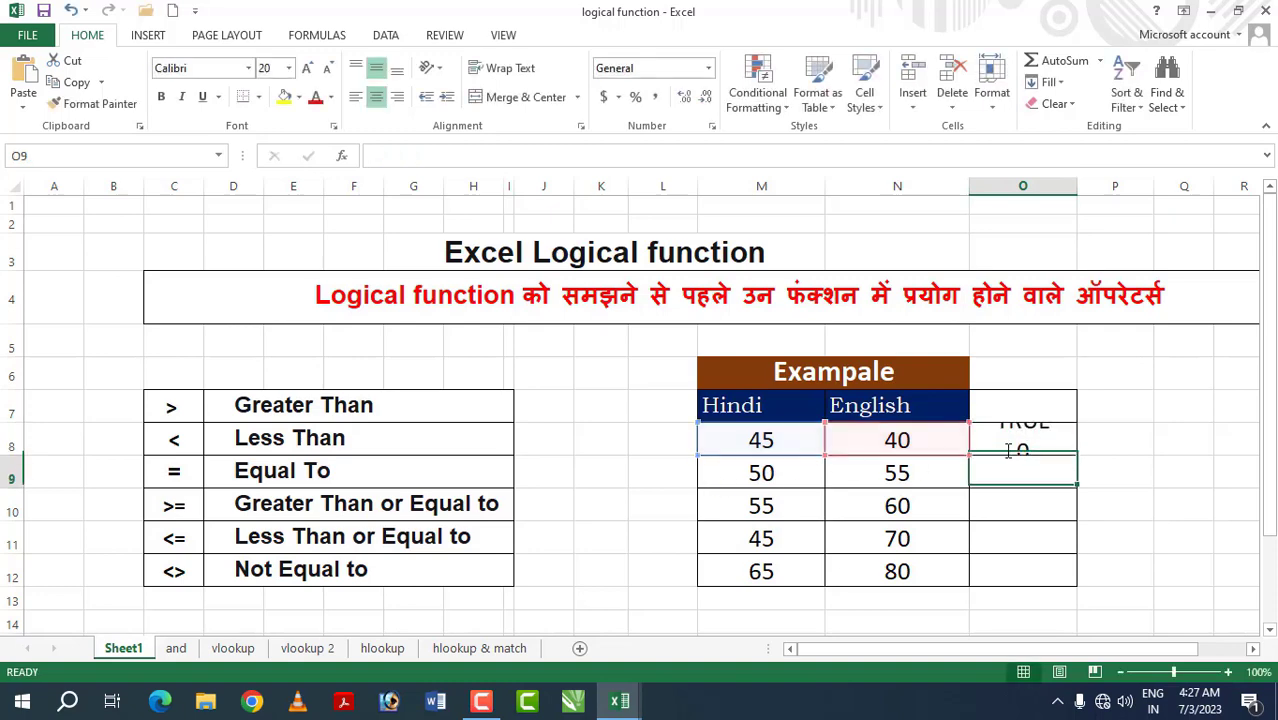
click(764, 440)
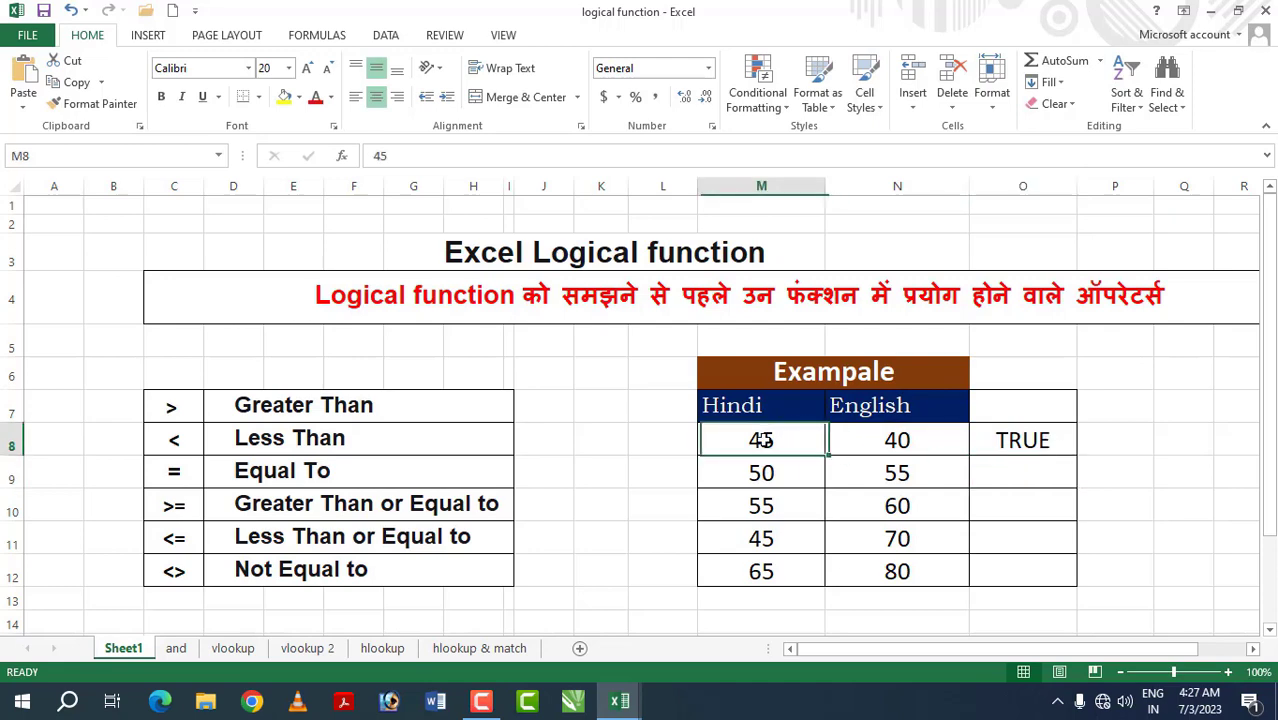
click(906, 440)
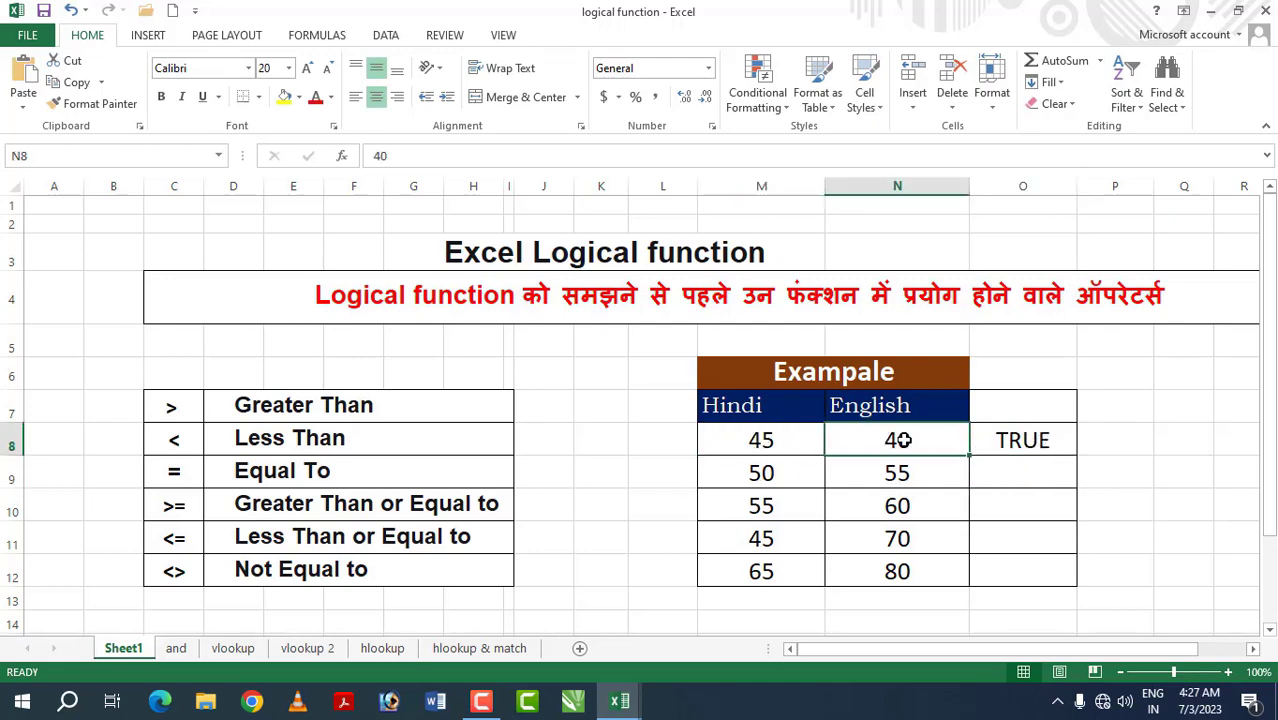
text(50)
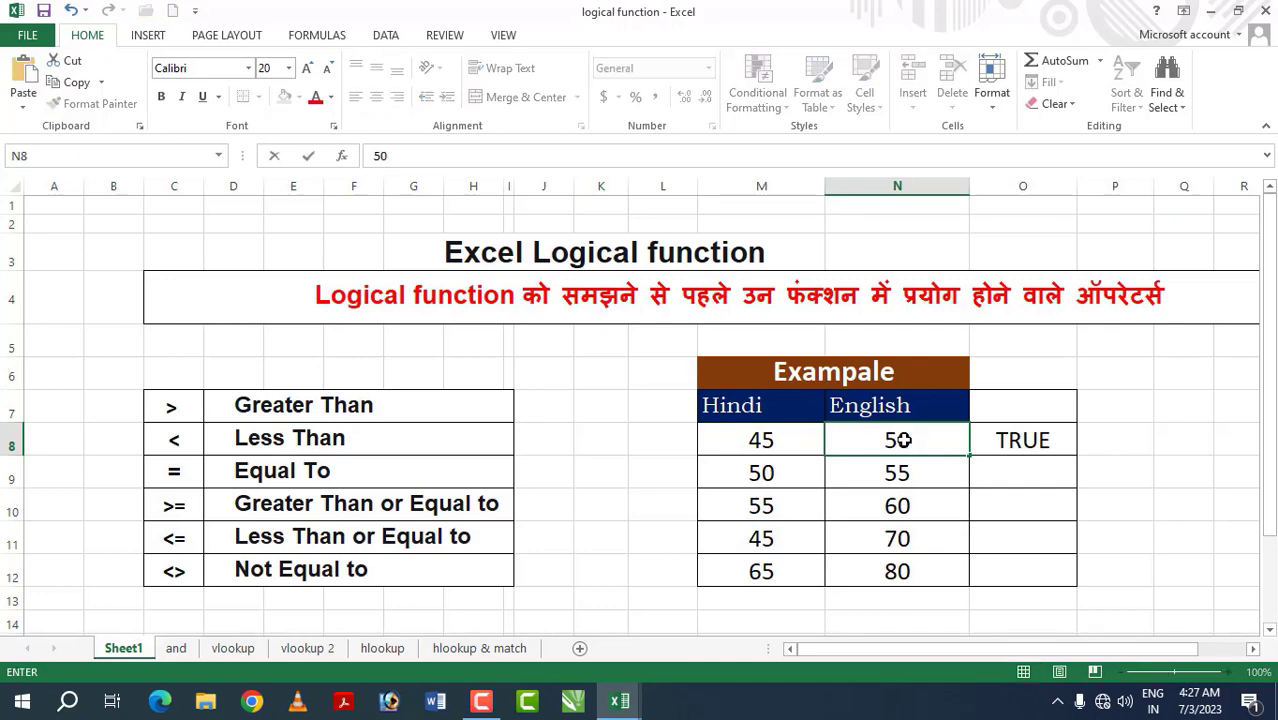
key(Return)
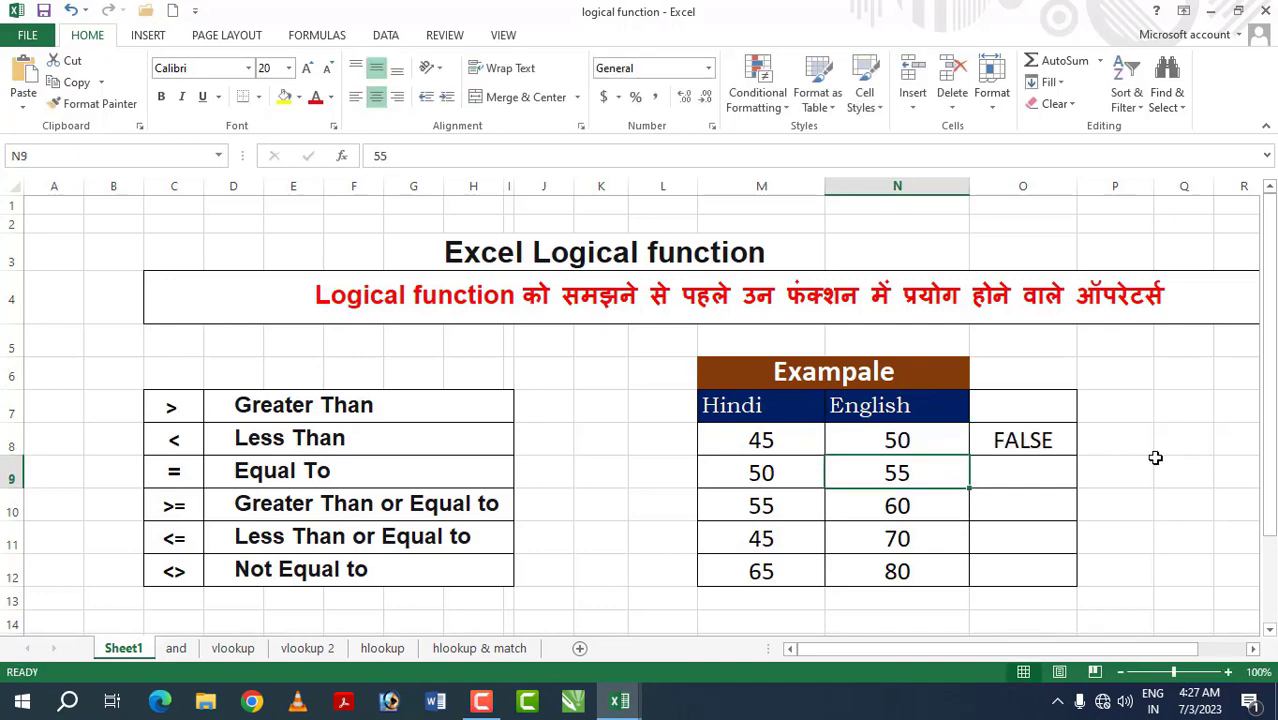
click(1031, 447)
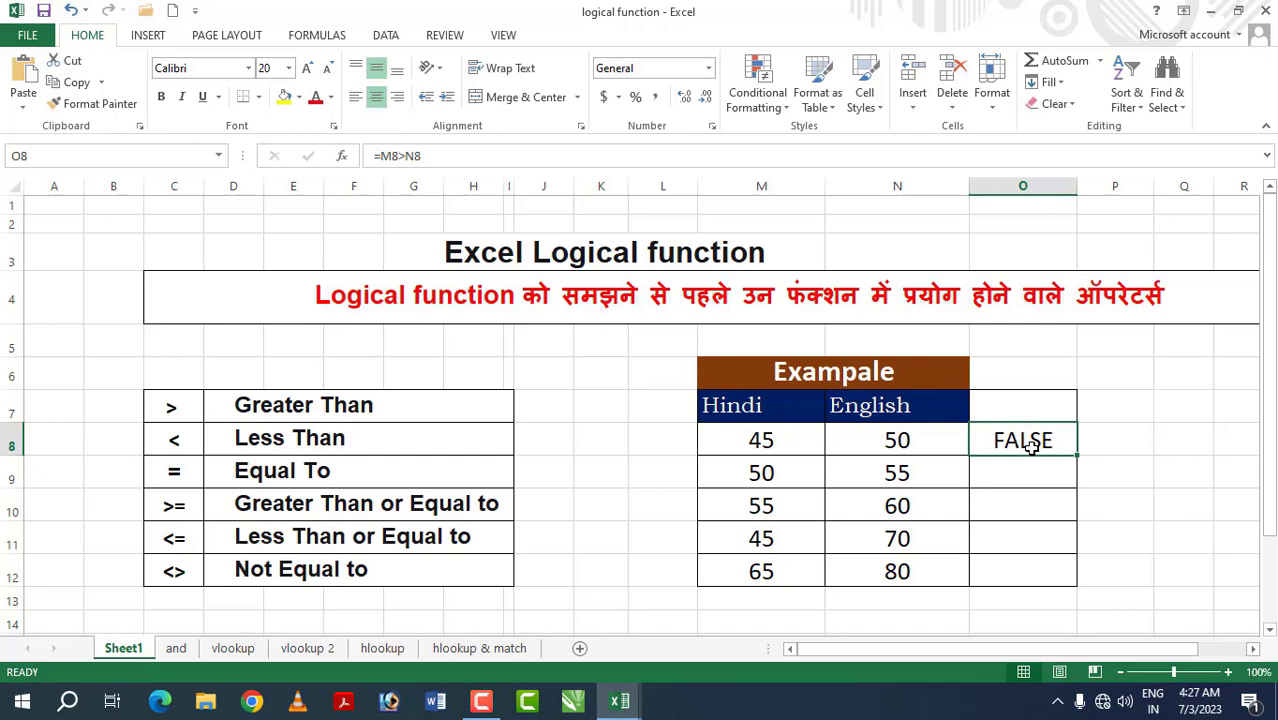
double_click(1031, 447)
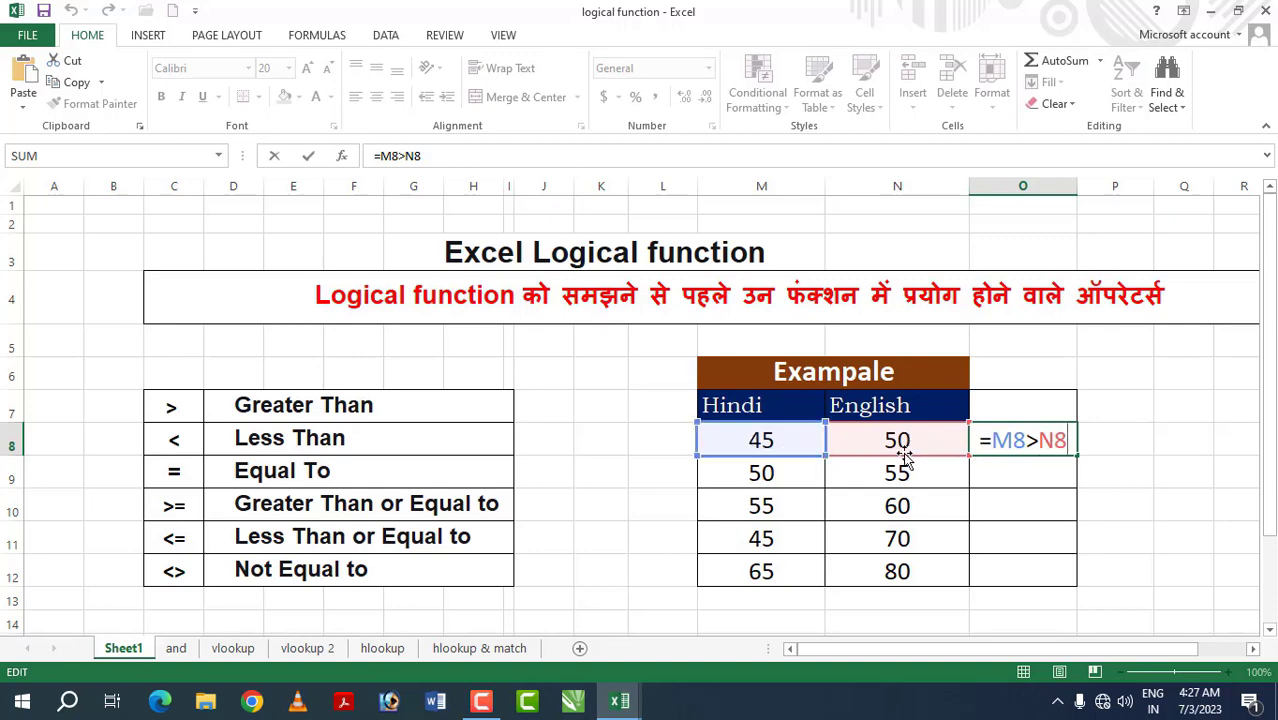
key(Return)
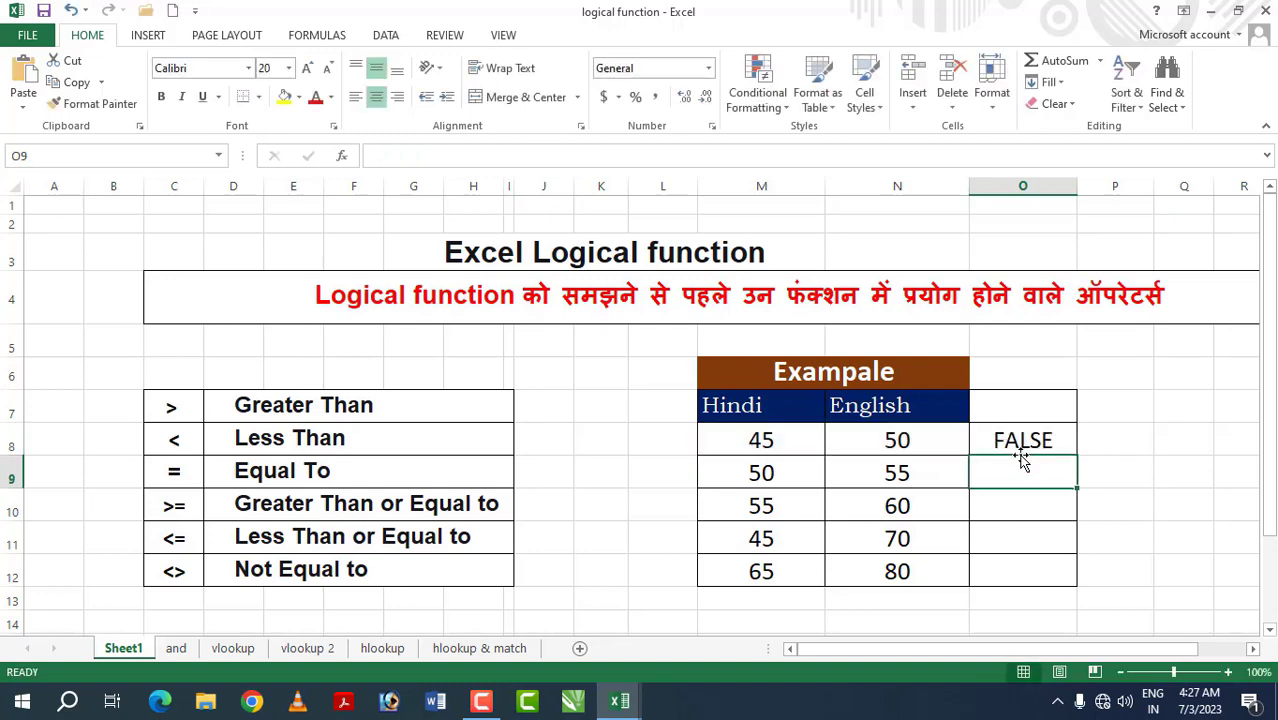
click(1021, 435)
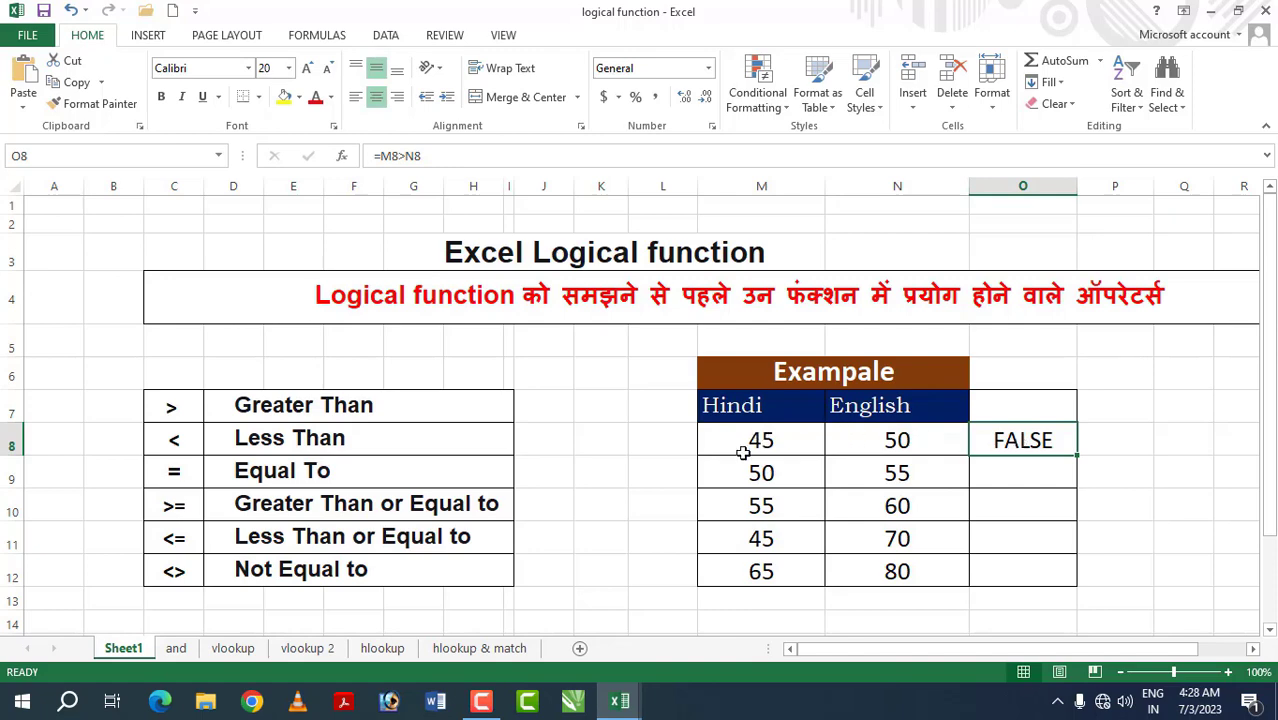
click(932, 440)
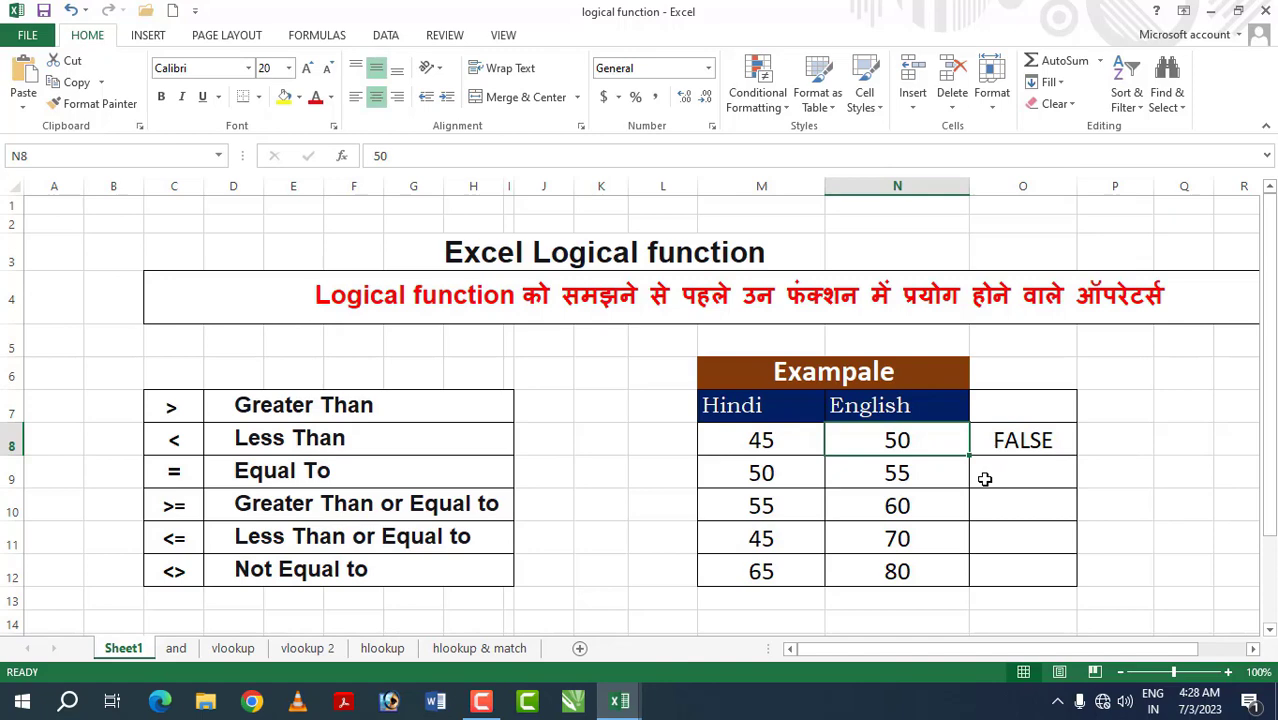
text(40)
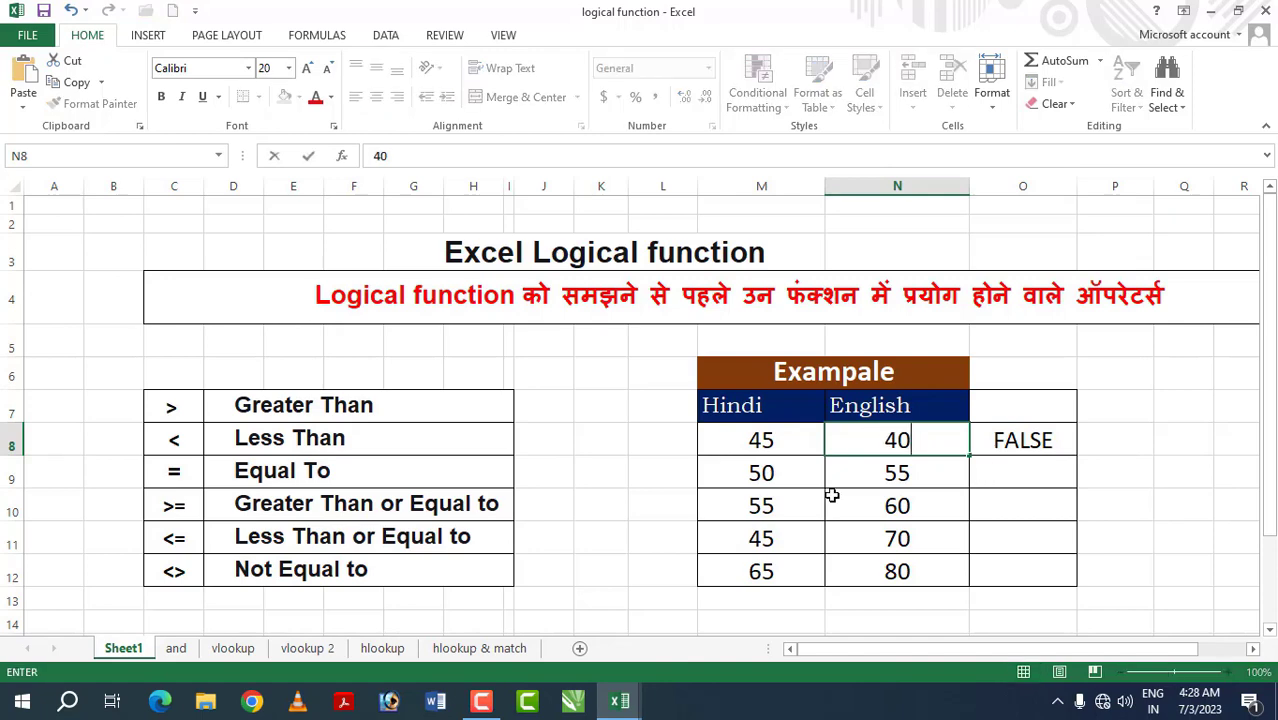
key(Return)
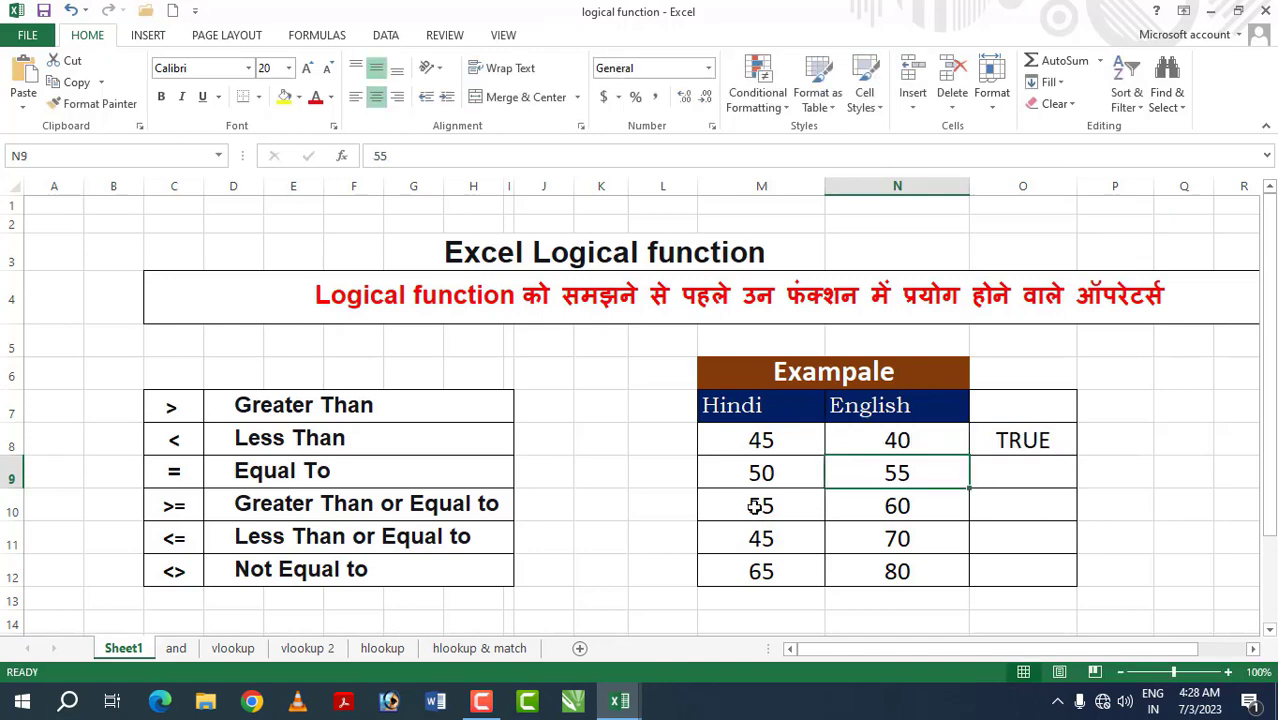
click(757, 445)
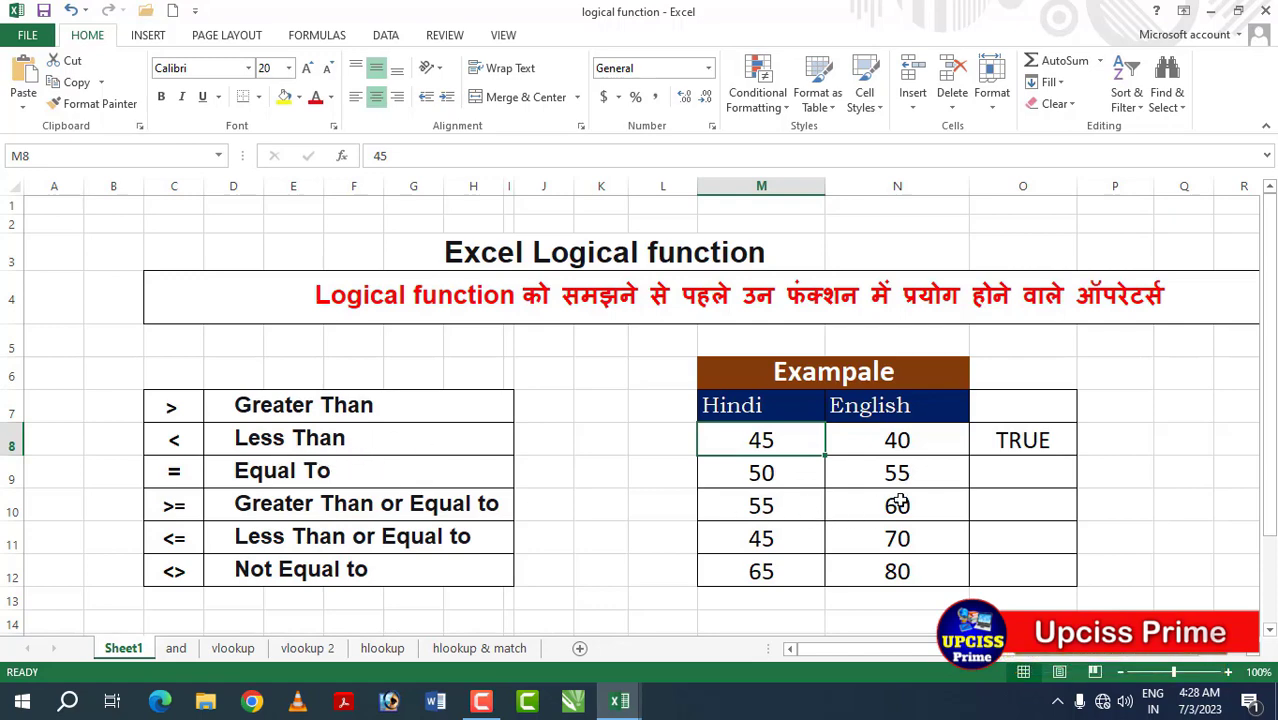
click(986, 477)
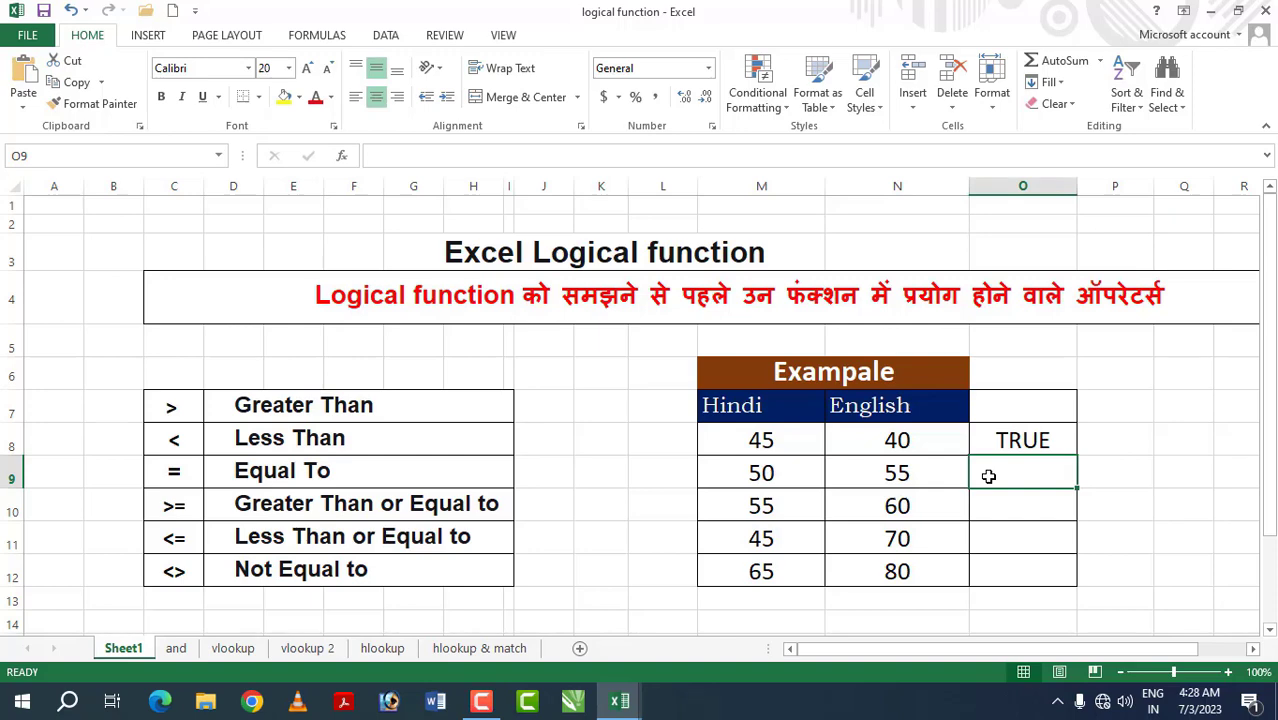
Step: Enter the less-than formula =M9<N9 in O9
text(=)
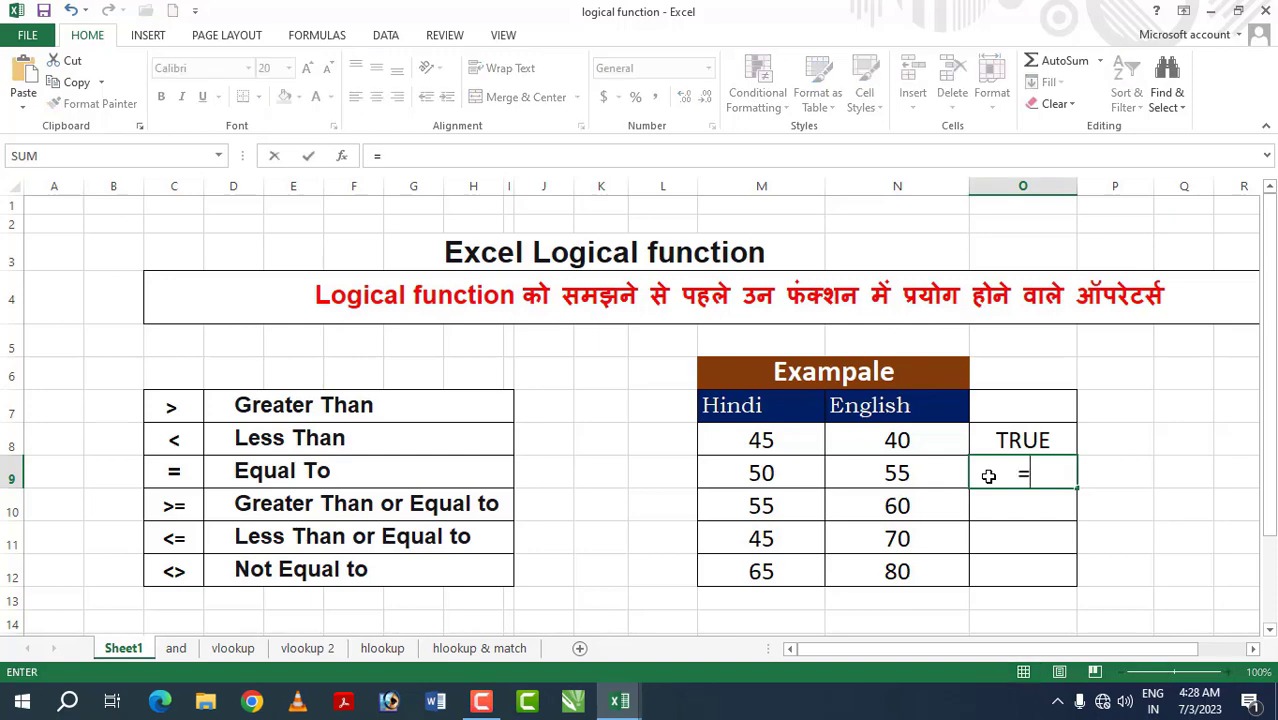
click(783, 480)
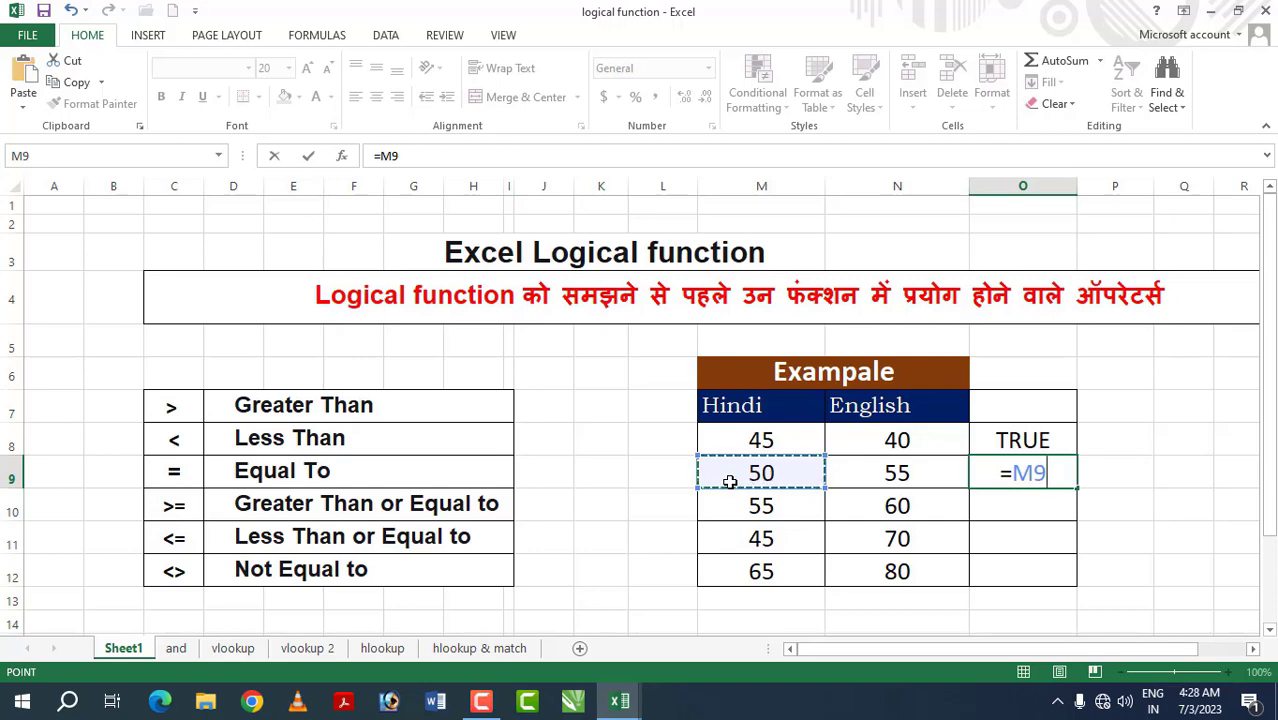
text(<)
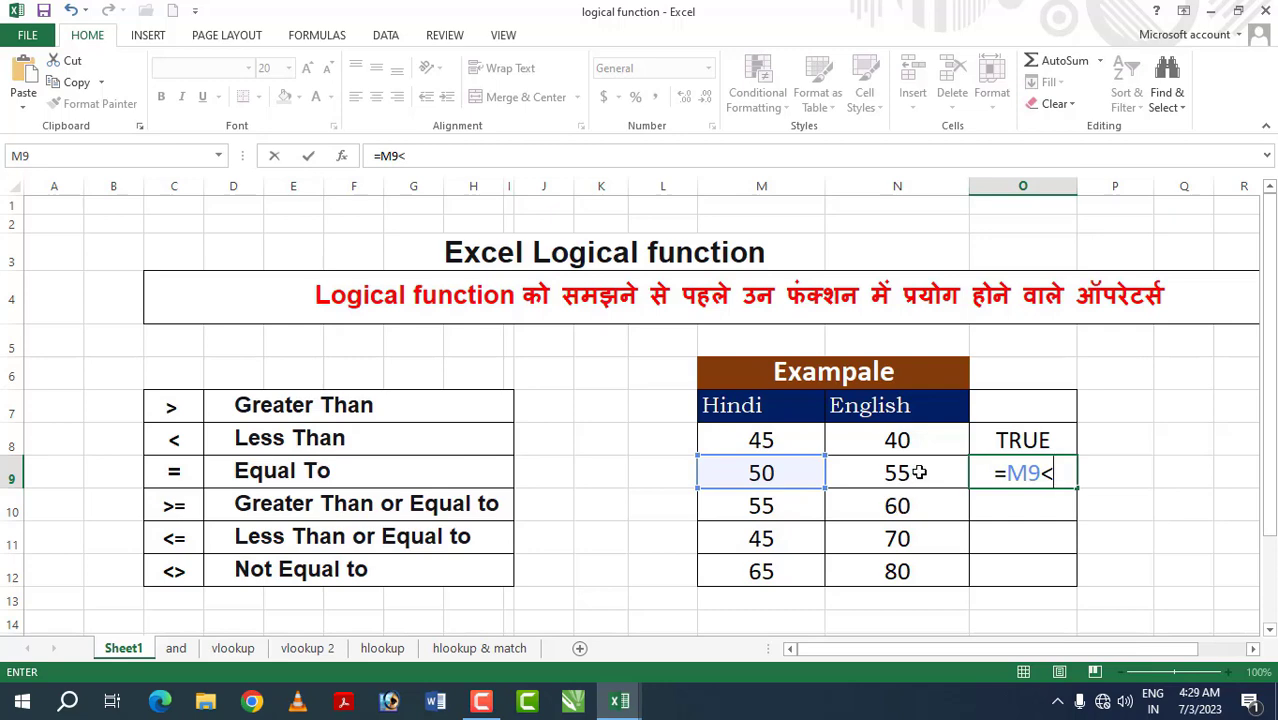
click(916, 473)
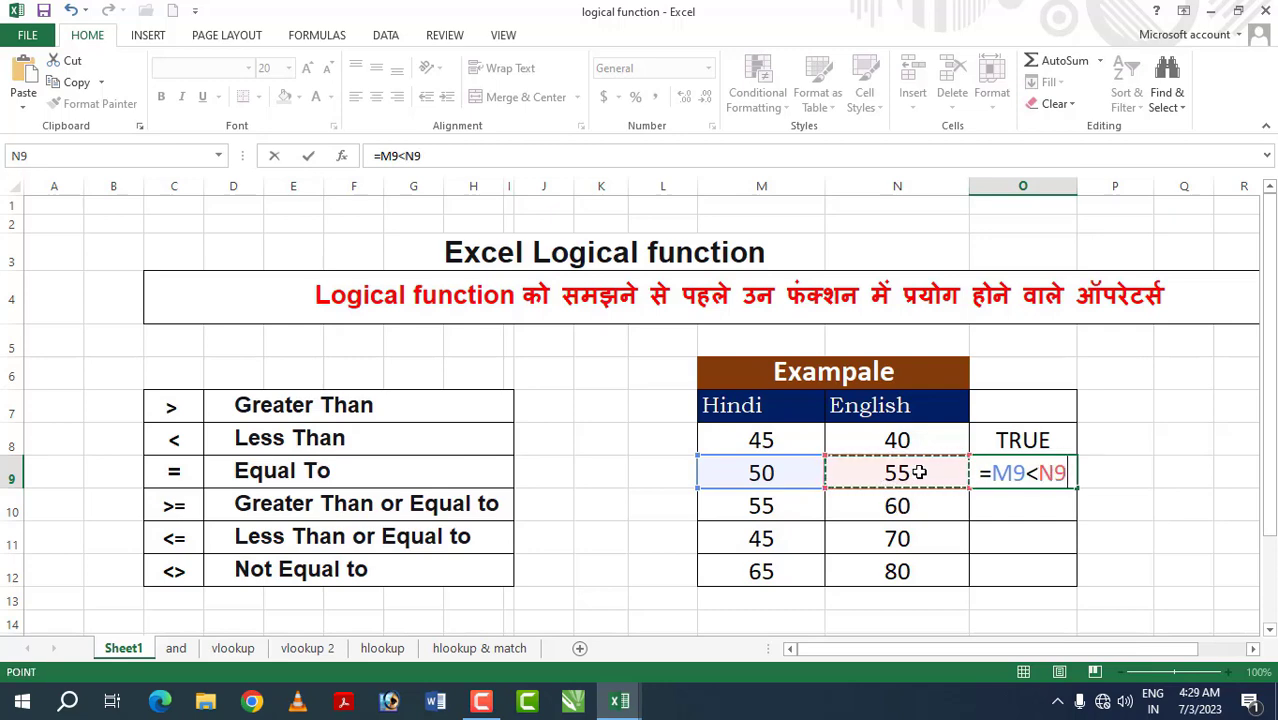
key(Return)
click(1061, 471)
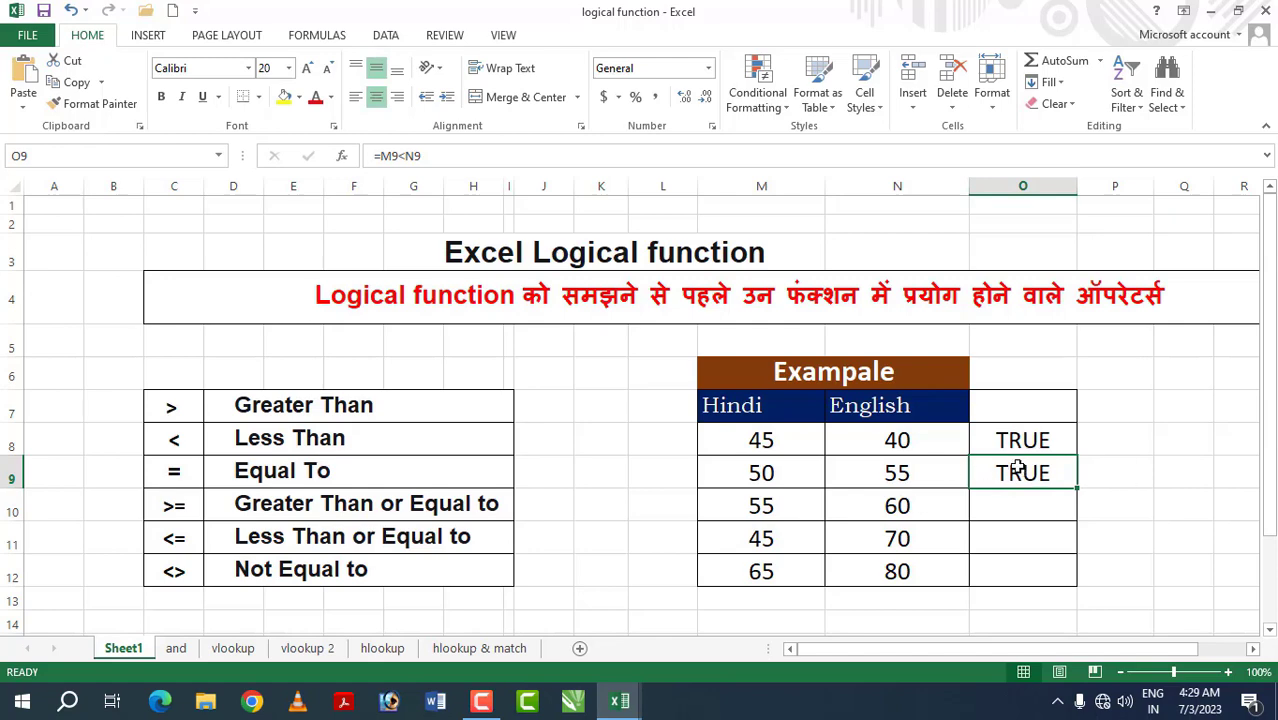
Step: Change the Hindi score in M9 to 60 and confirm O9 now shows FALSE
click(776, 480)
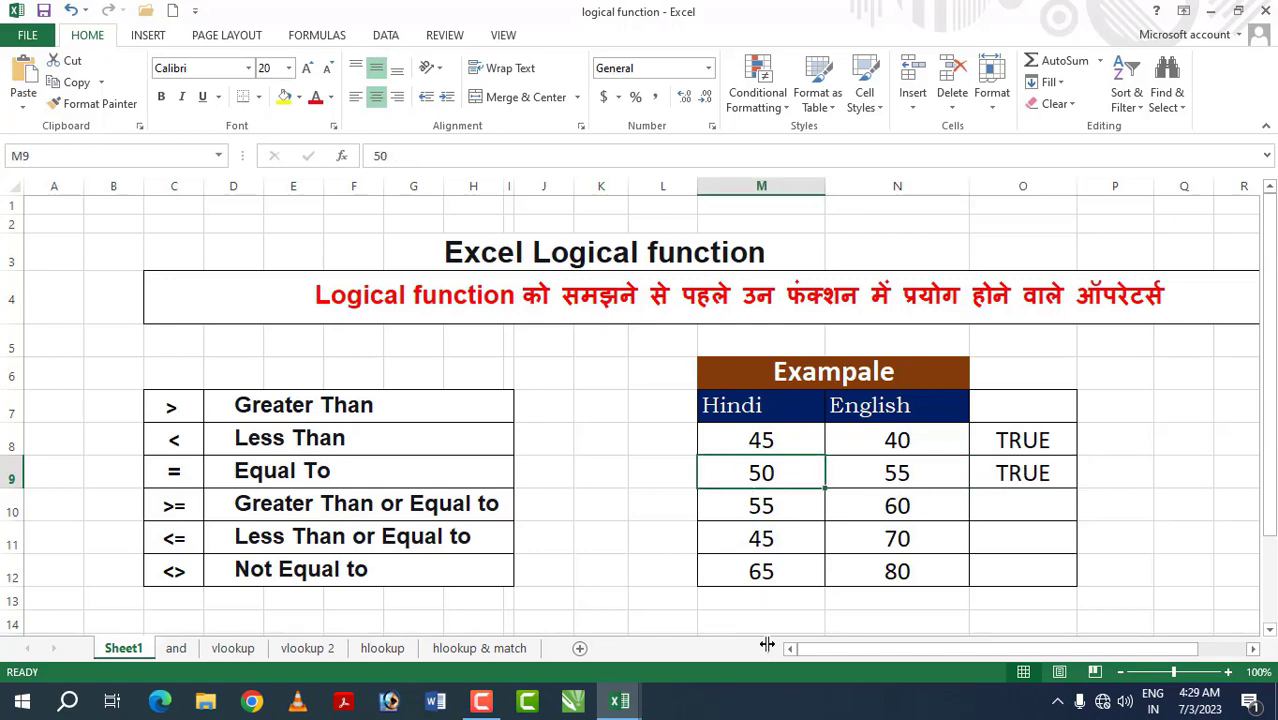
text(60)
key(Return)
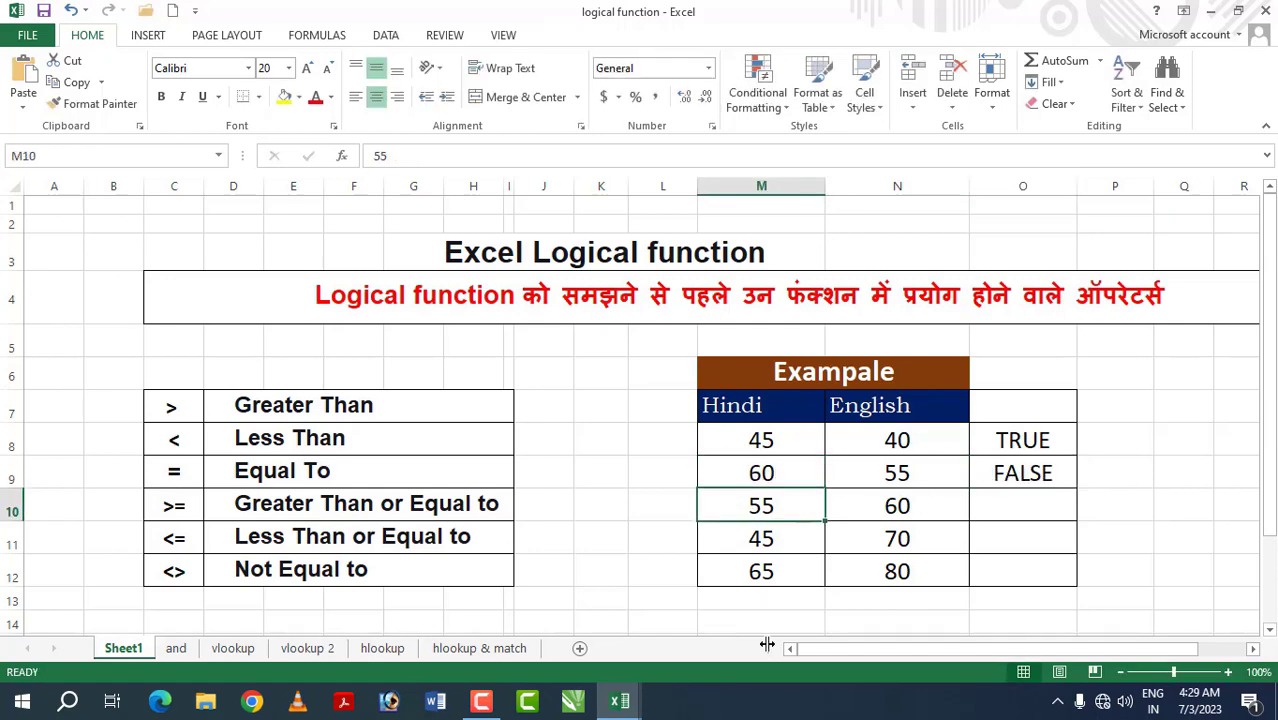
click(722, 472)
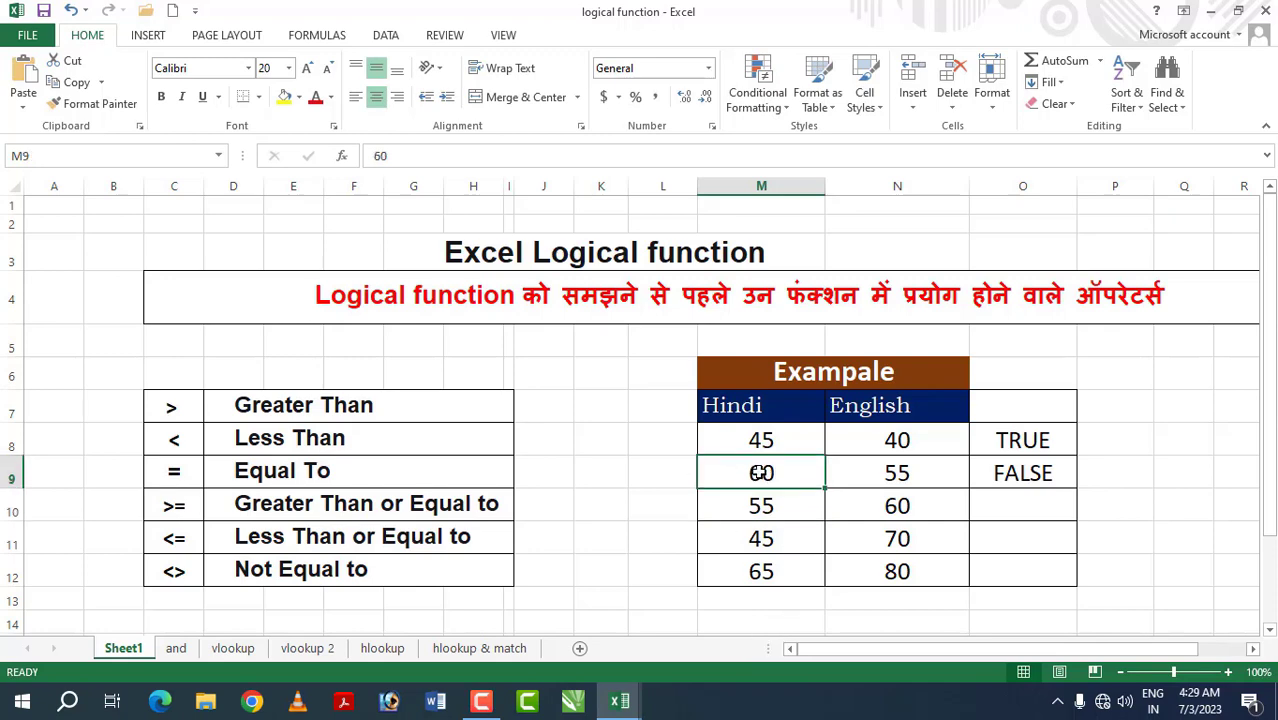
click(998, 467)
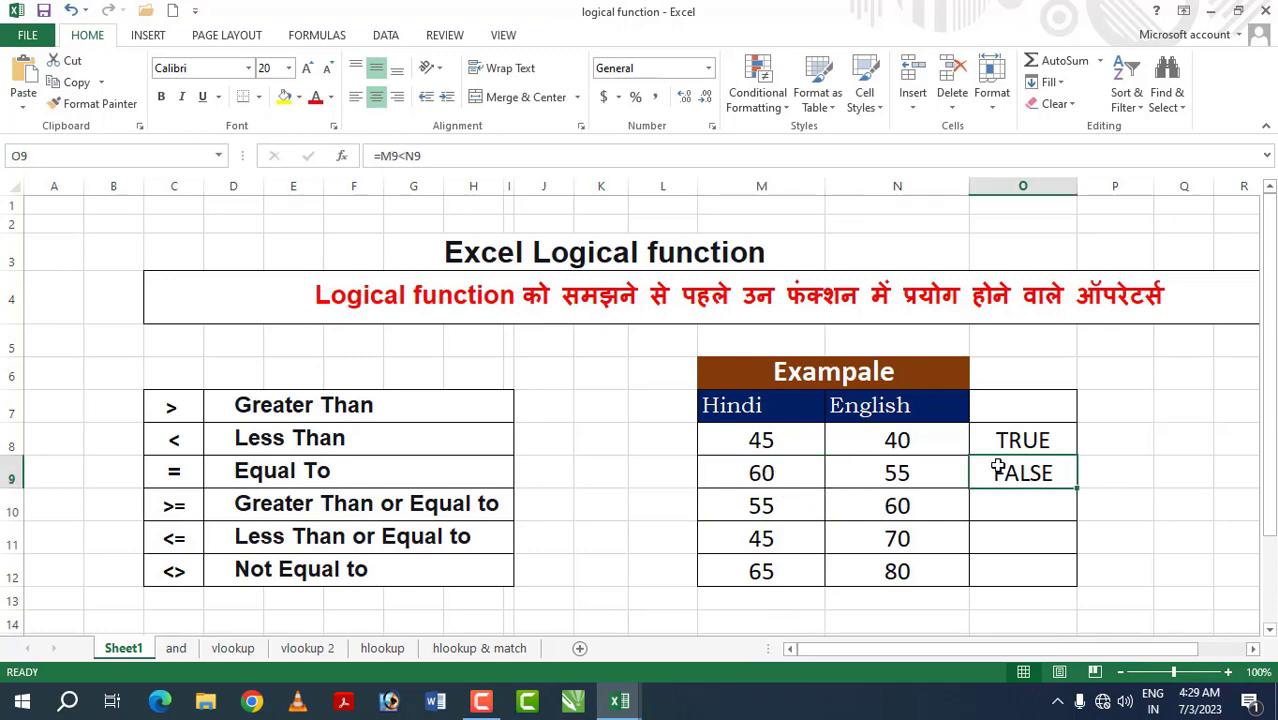
double_click(998, 467)
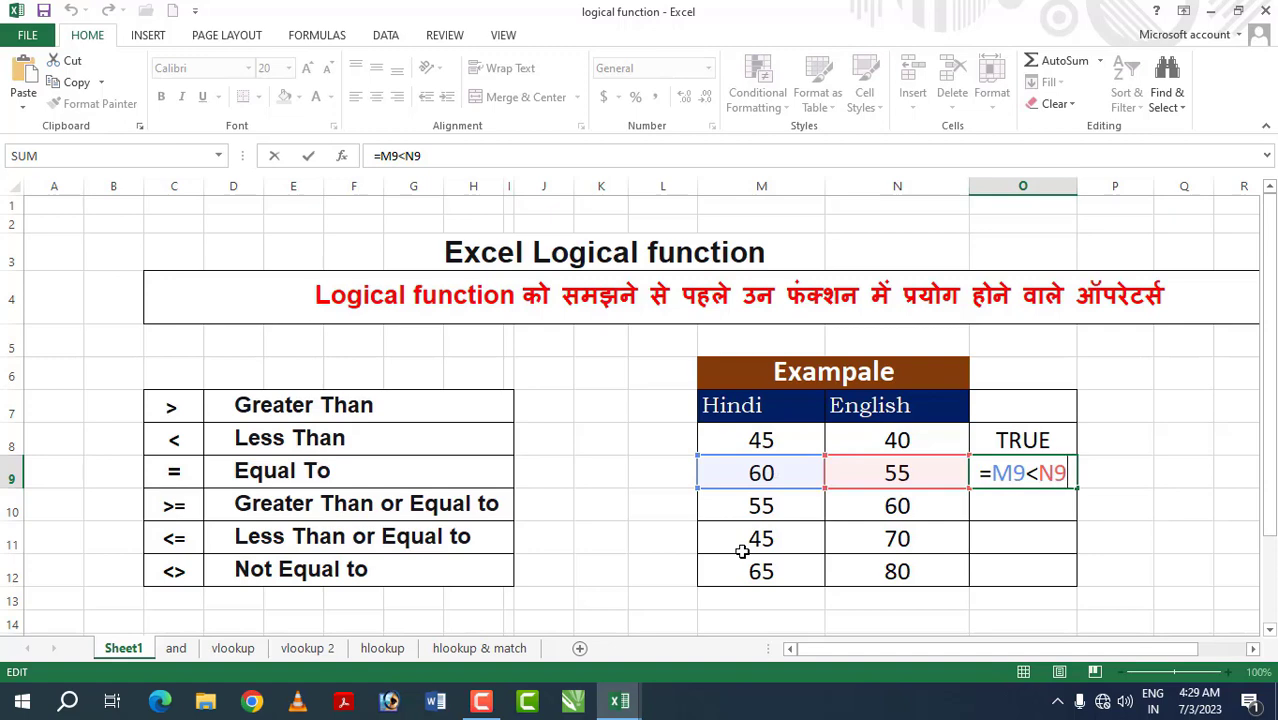
key(Return)
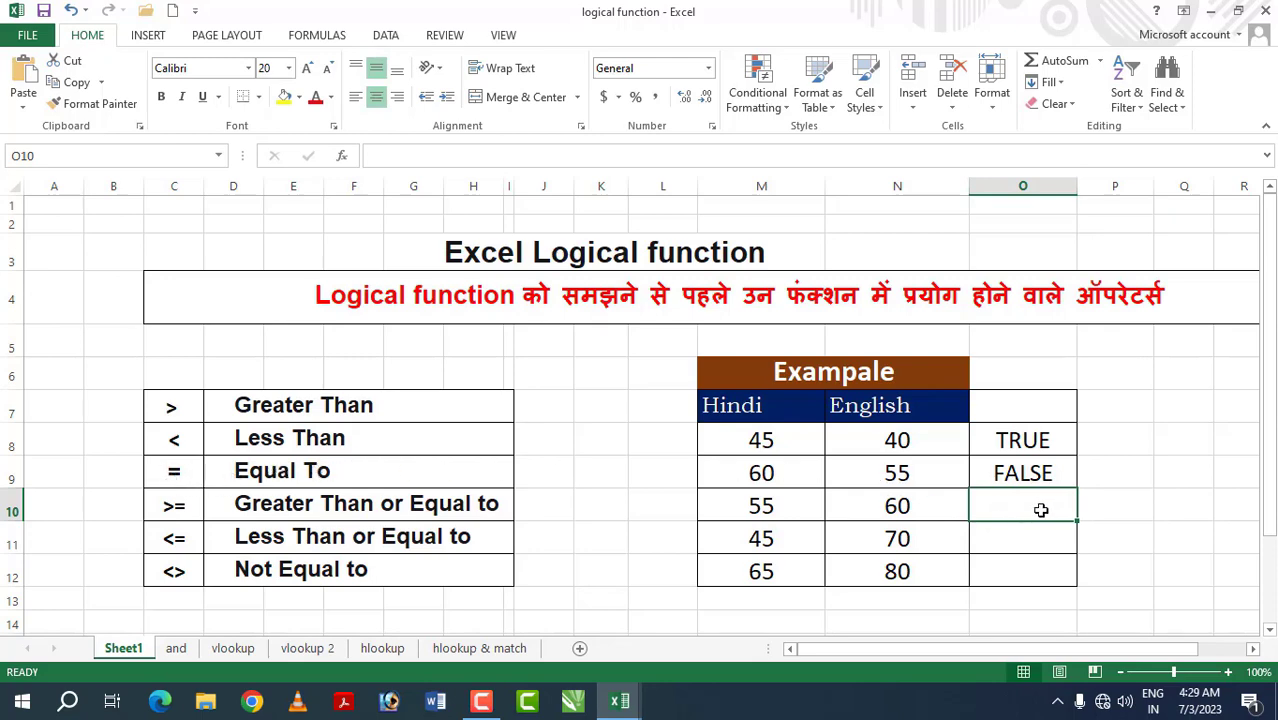
Step: Enter the equality formula =M10=N10 in O10
text(=)
click(745, 503)
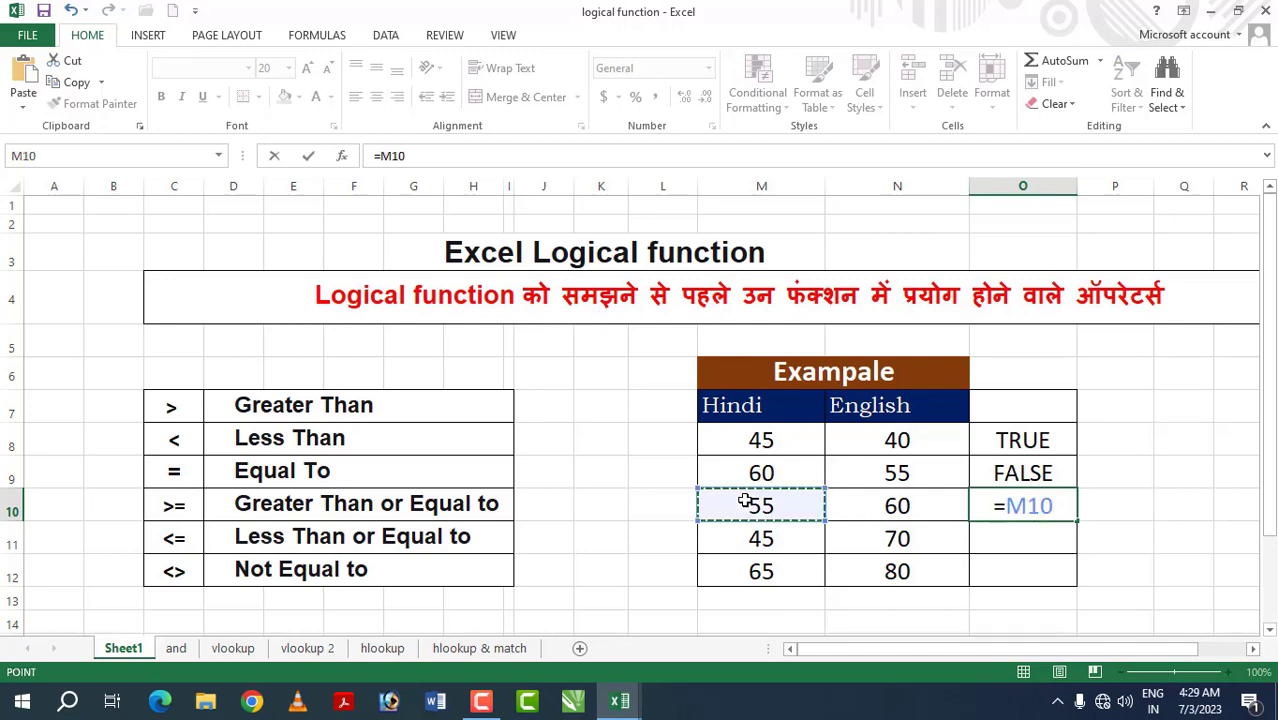
text(=)
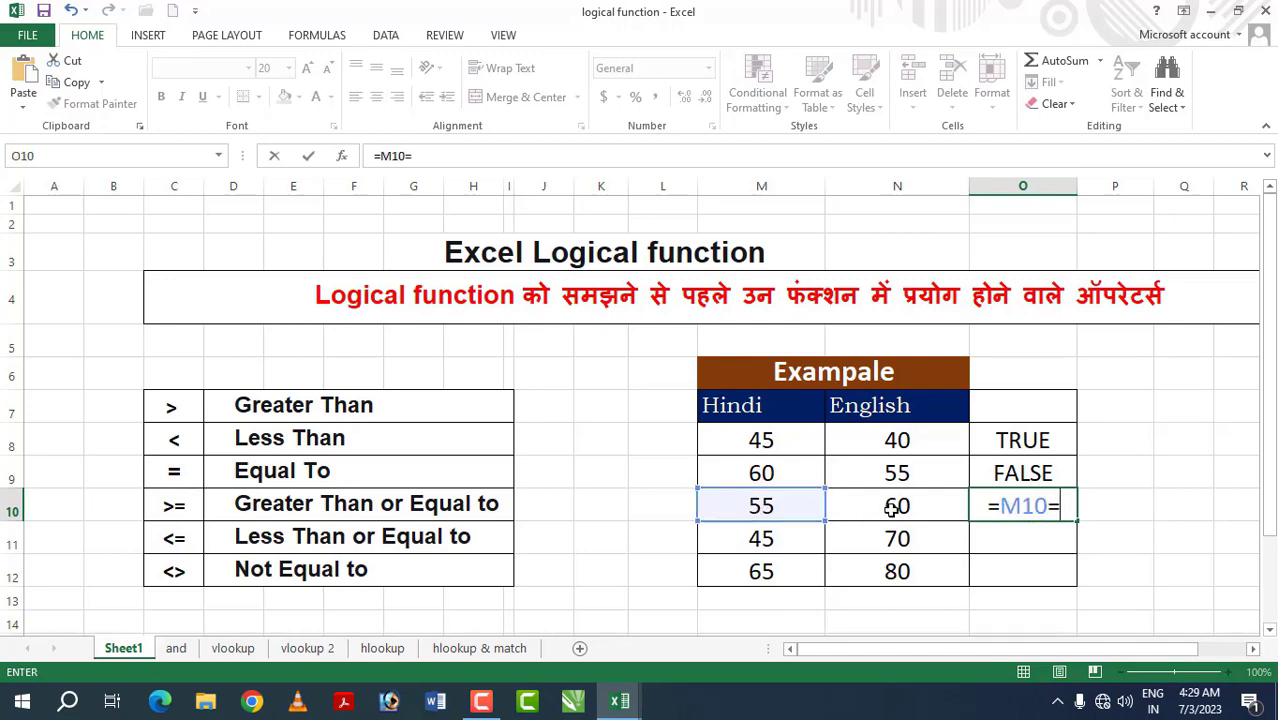
click(892, 508)
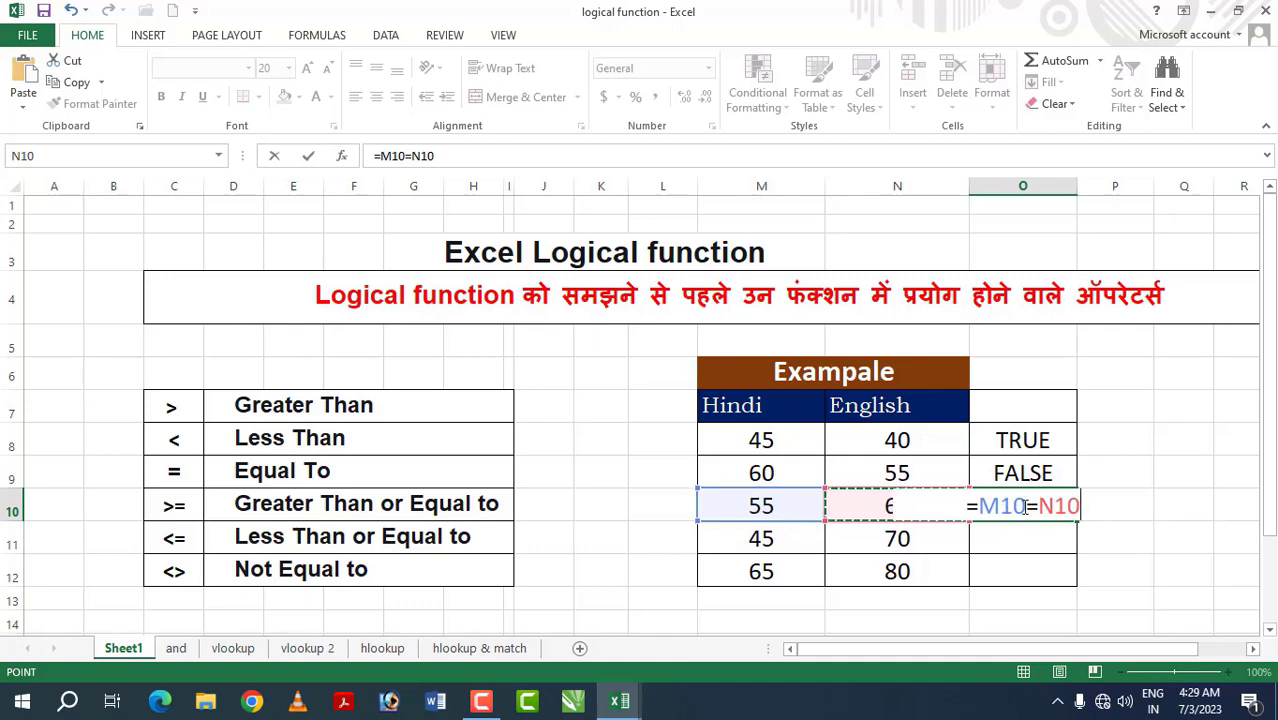
key(ctrl+Return)
key(Return)
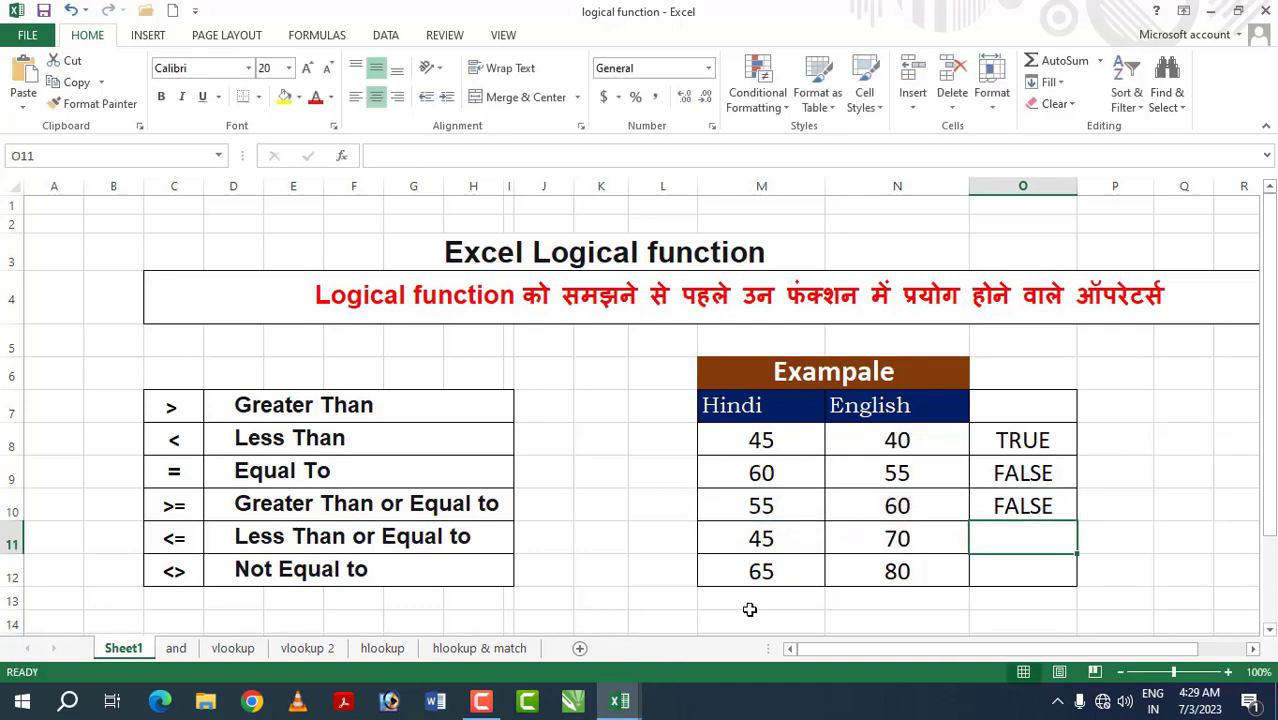
Step: Change the Hindi score in M10 from 55 to 60 to match English 60
click(768, 505)
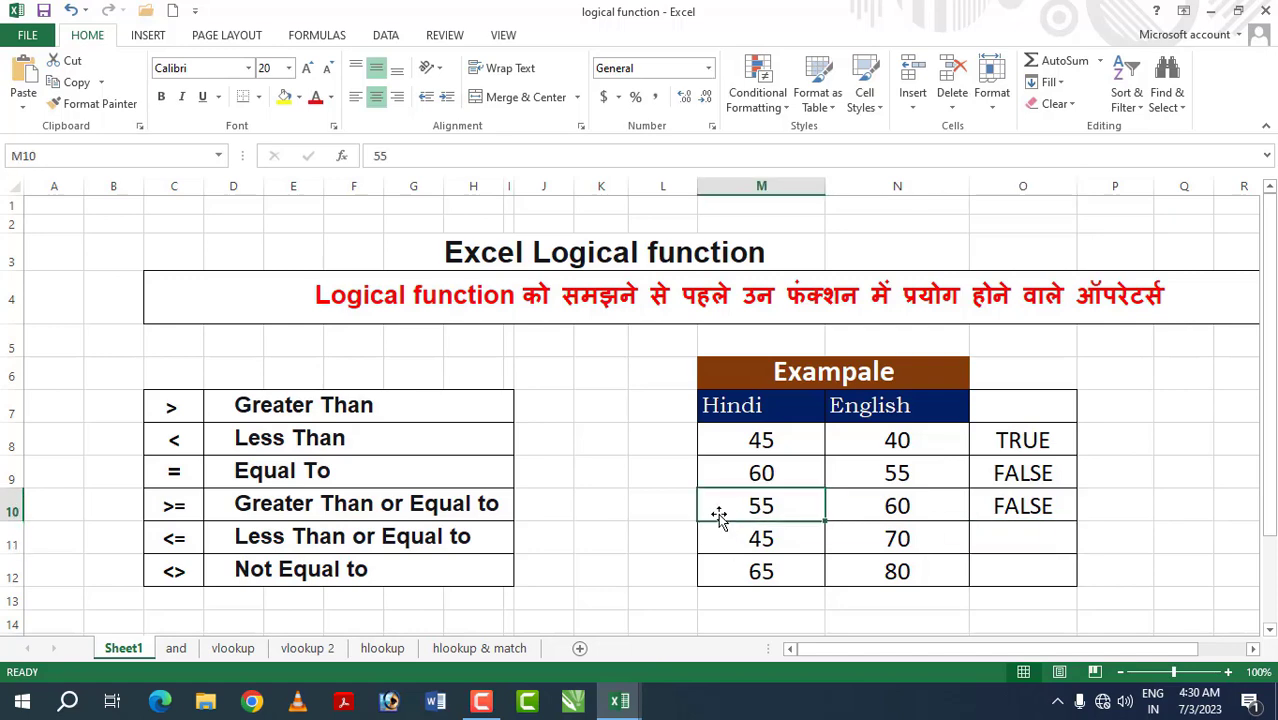
click(899, 503)
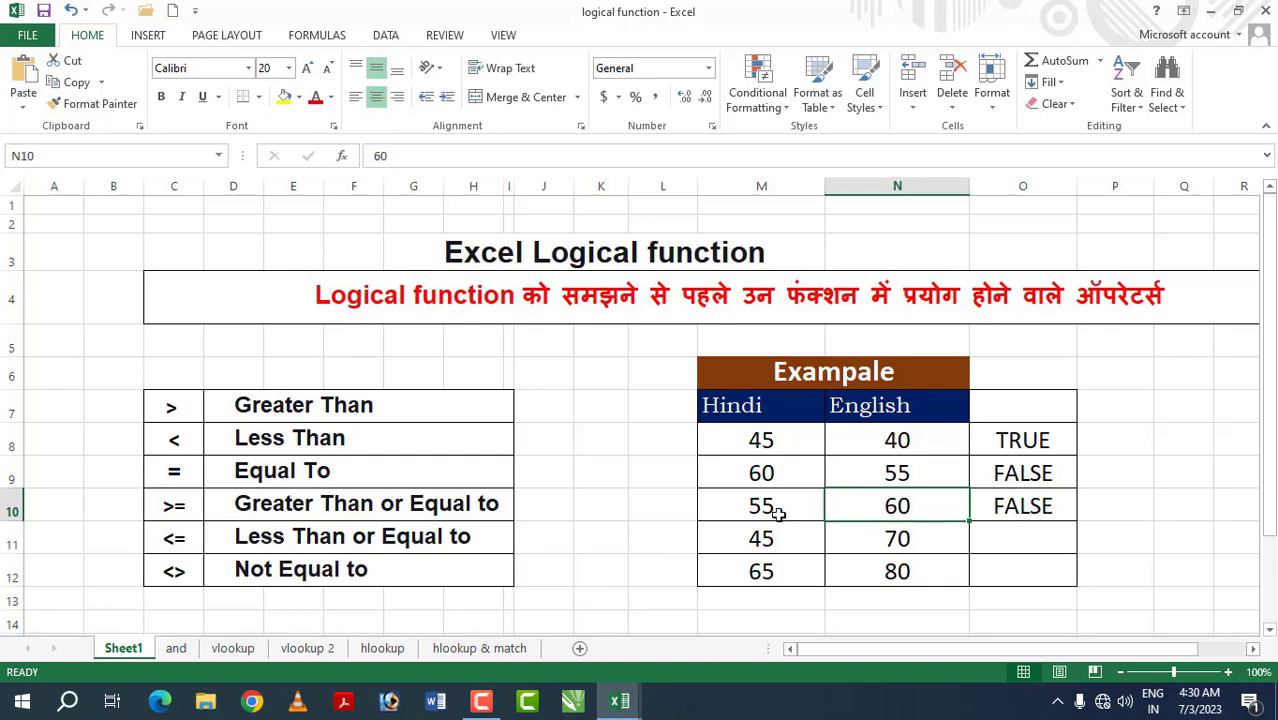
click(774, 508)
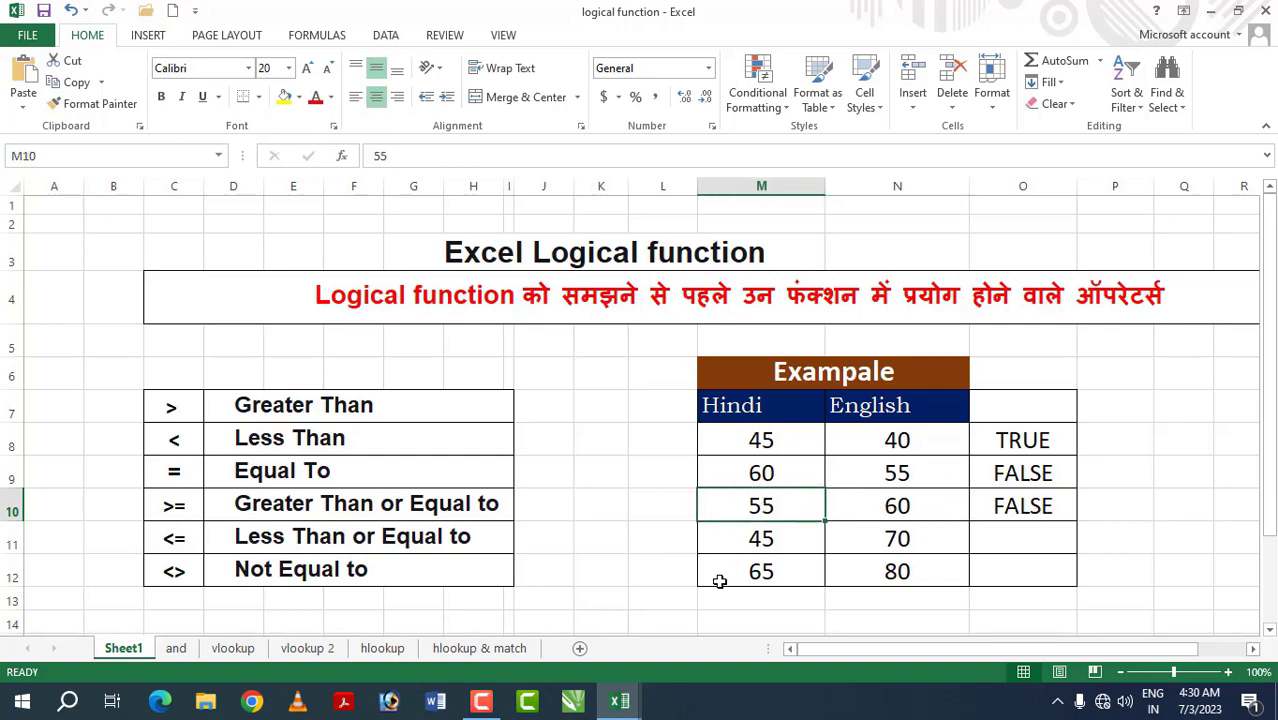
text(60)
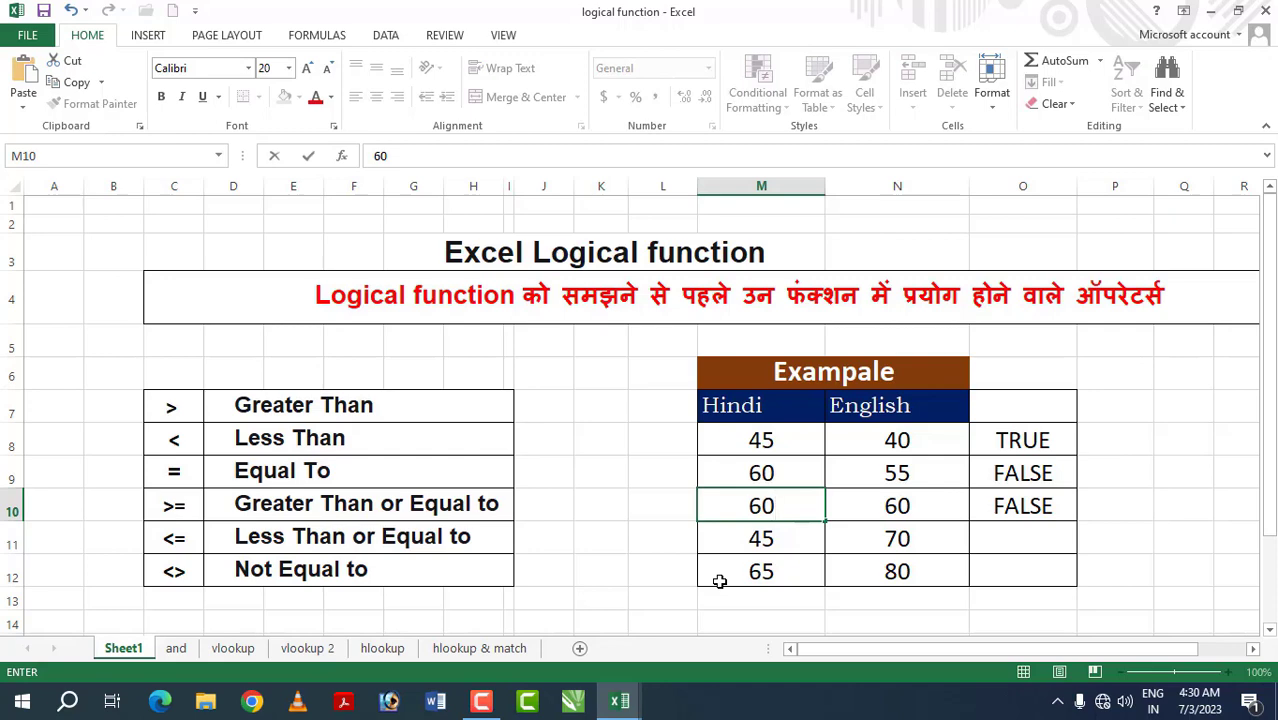
key(Return)
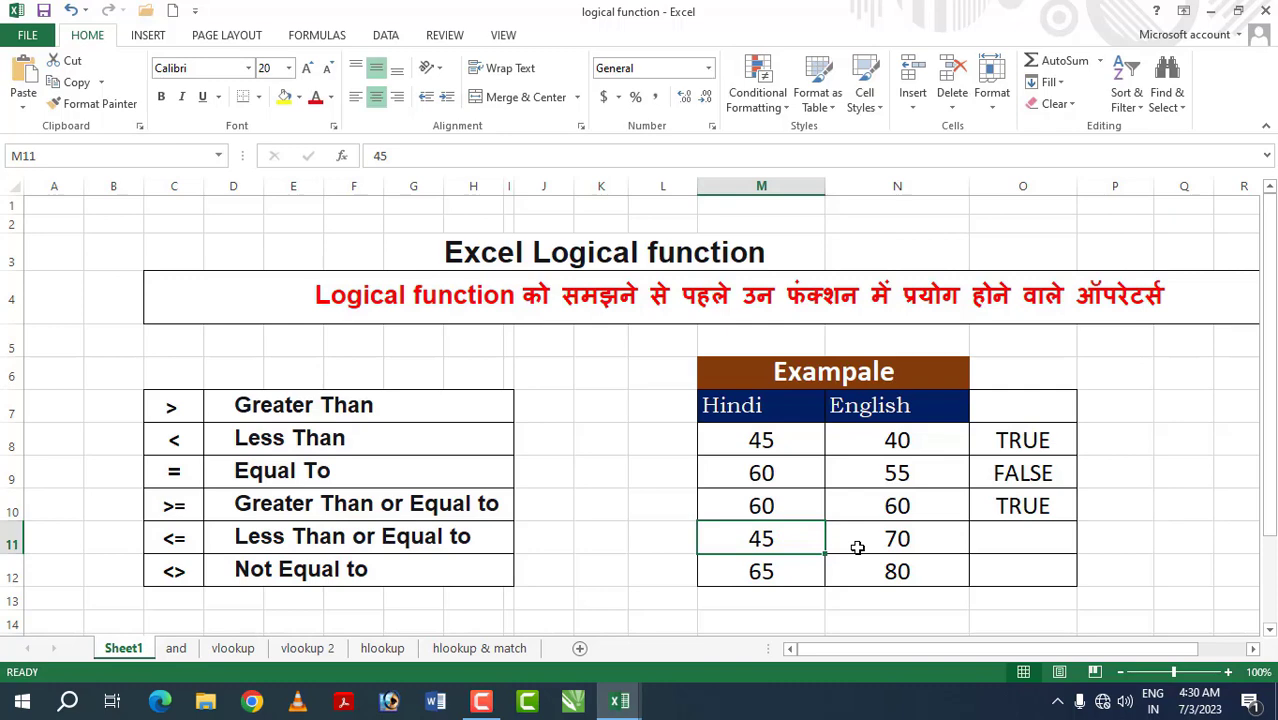
key(Right)
key(Right)
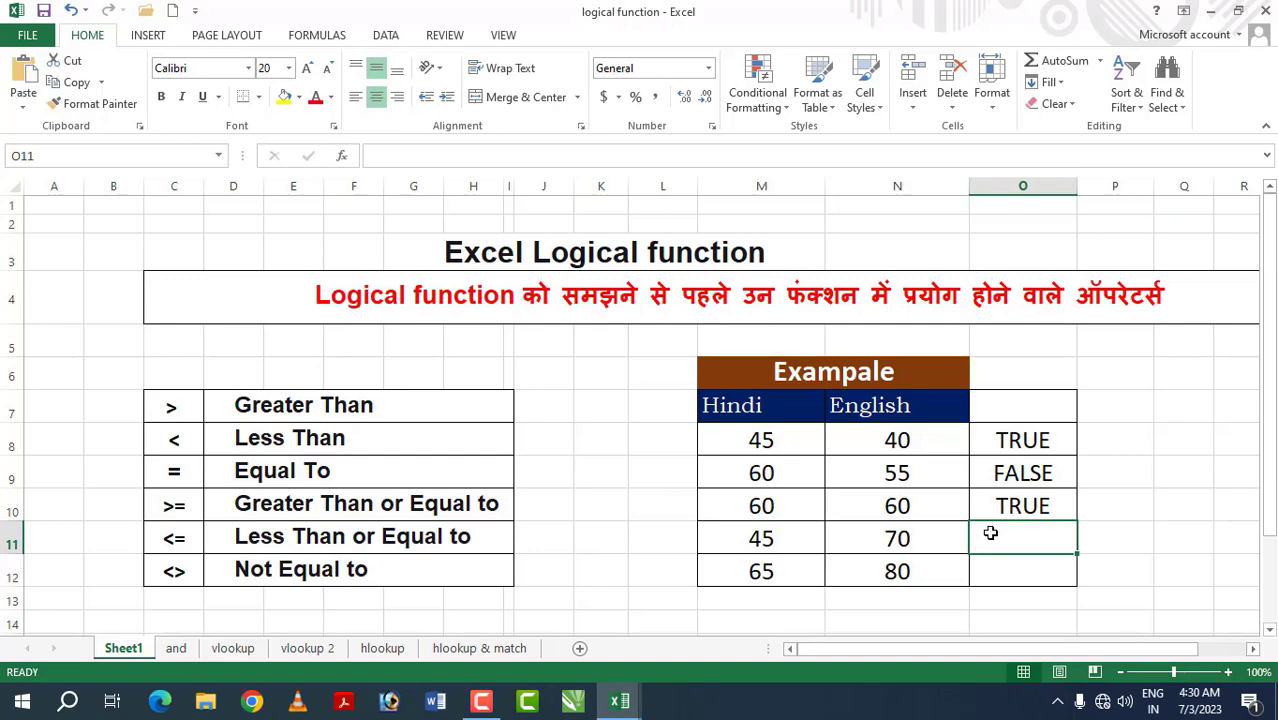
Step: Enter the greater-than-or-equal formula =M11>=N11 in O11
click(190, 505)
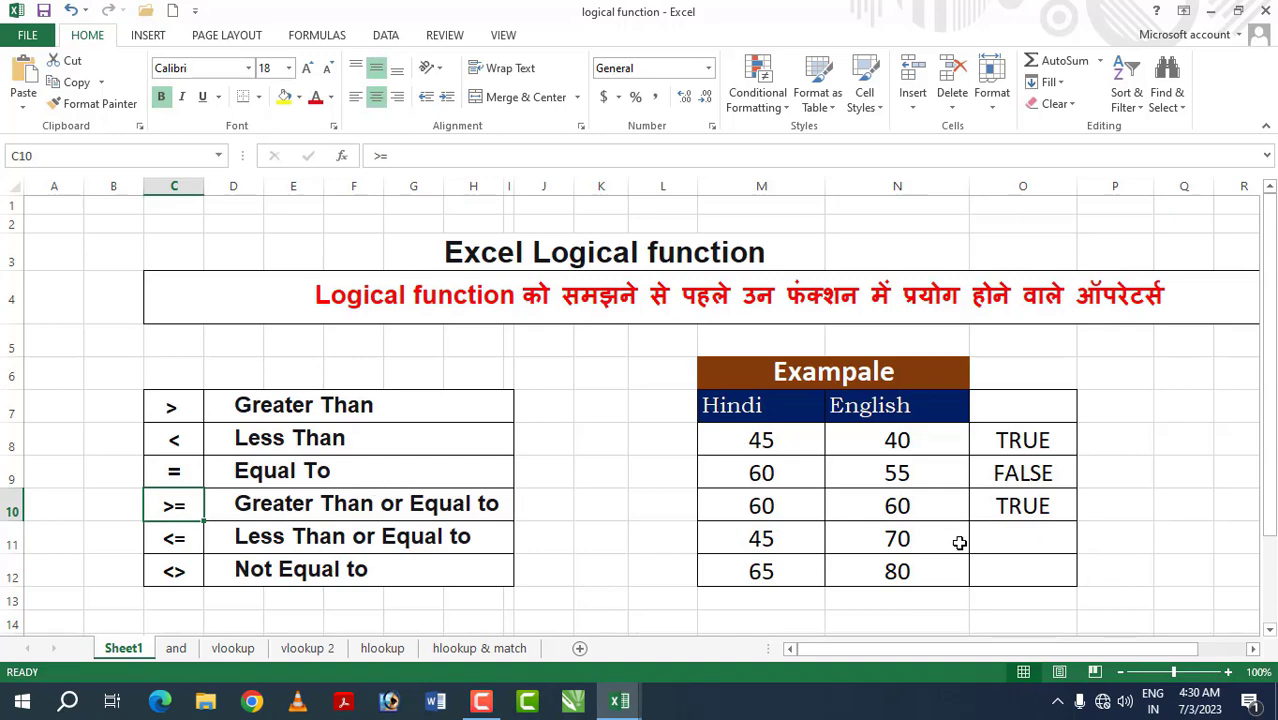
click(992, 548)
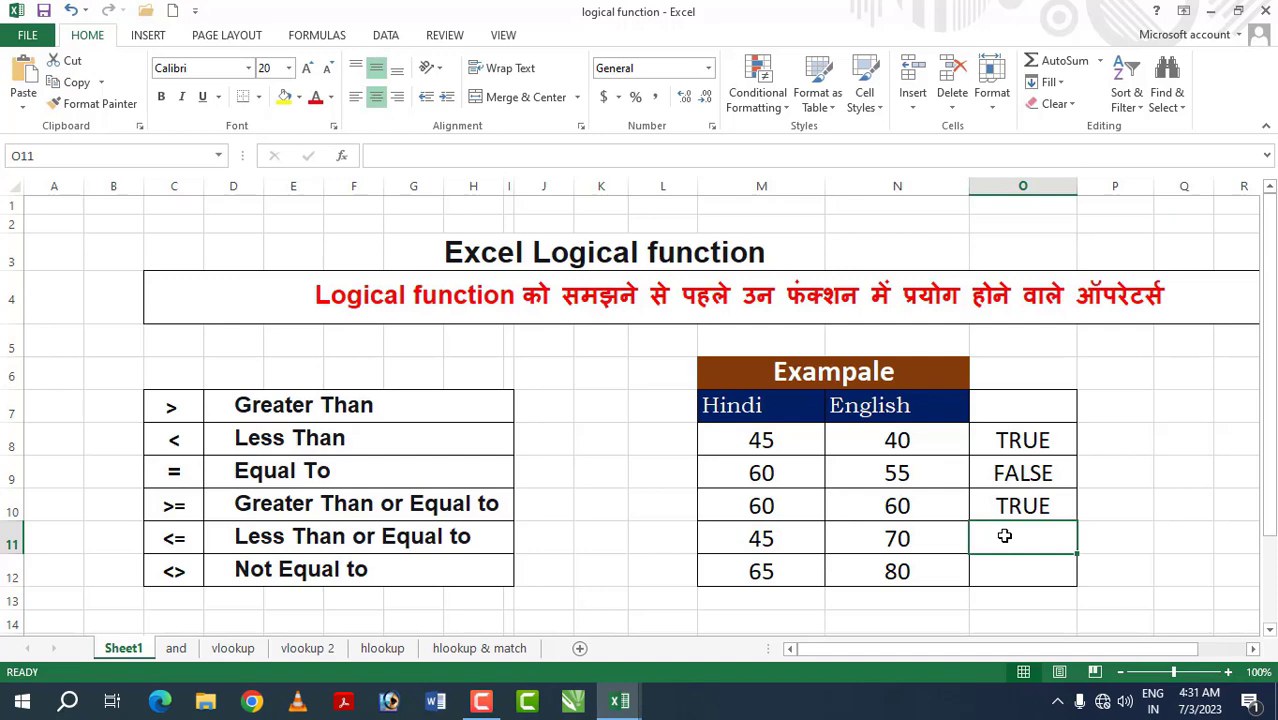
text(=)
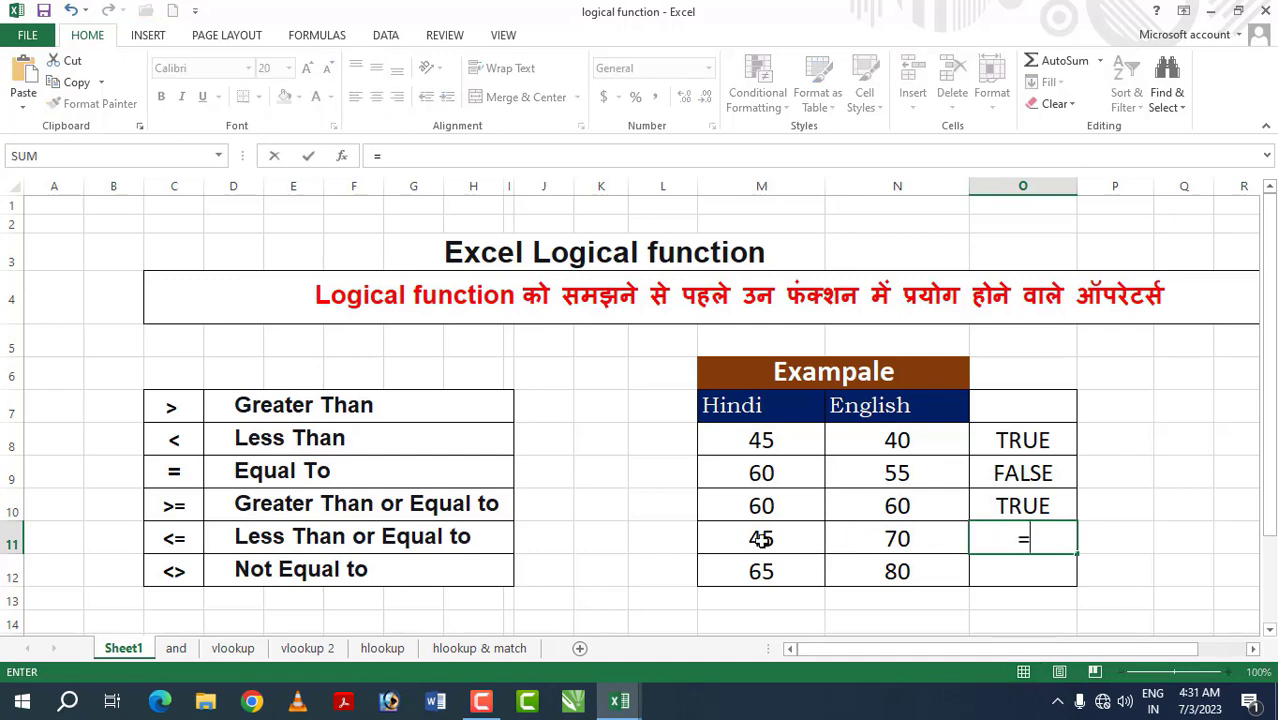
click(733, 539)
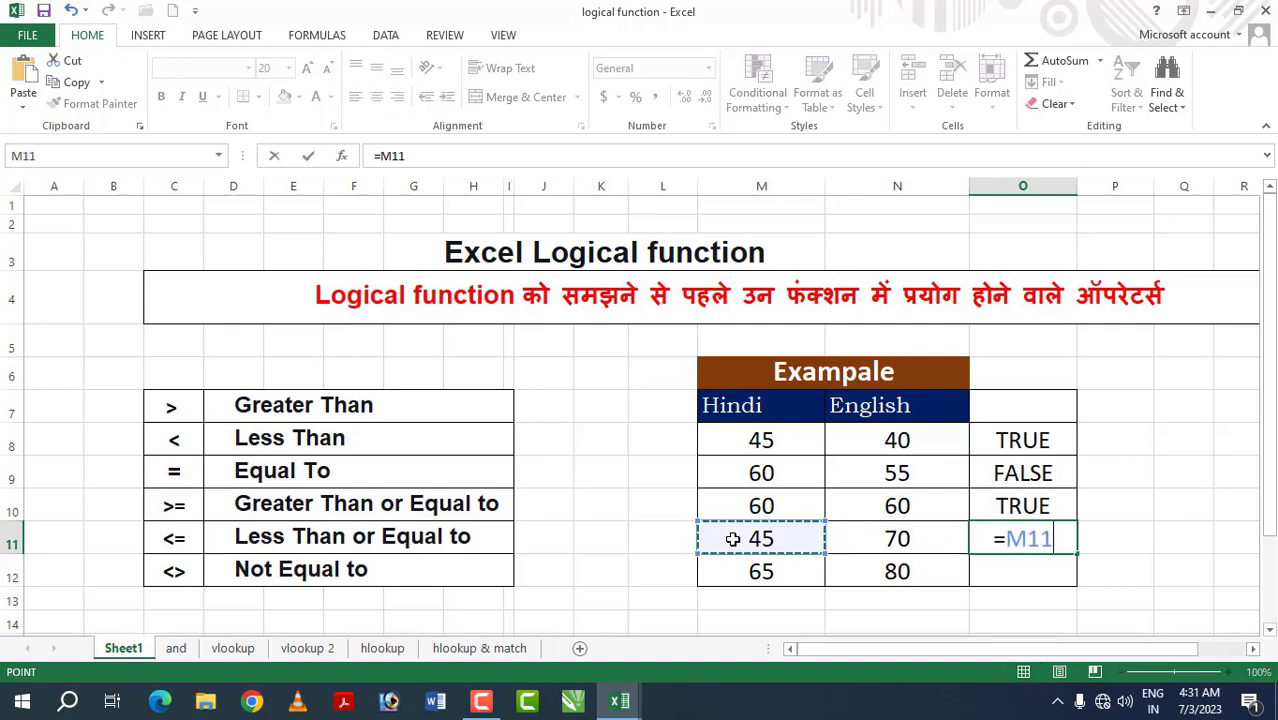
text(>=)
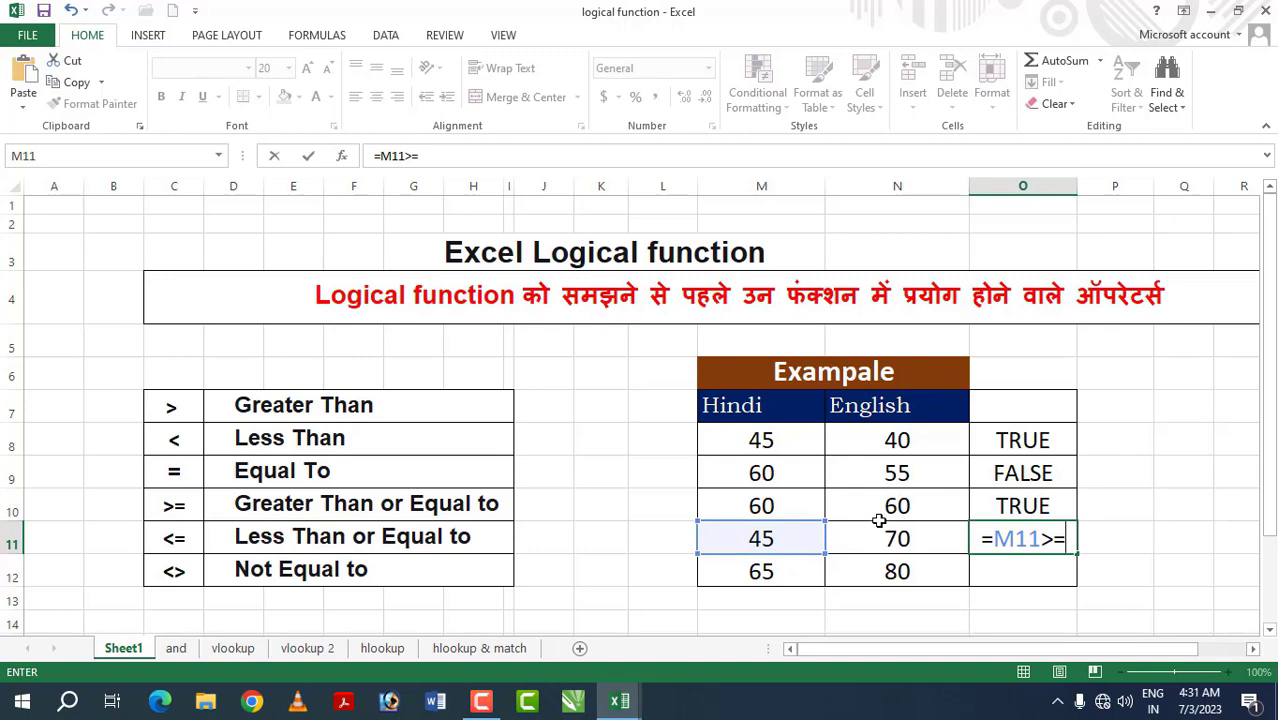
click(888, 537)
key(Return)
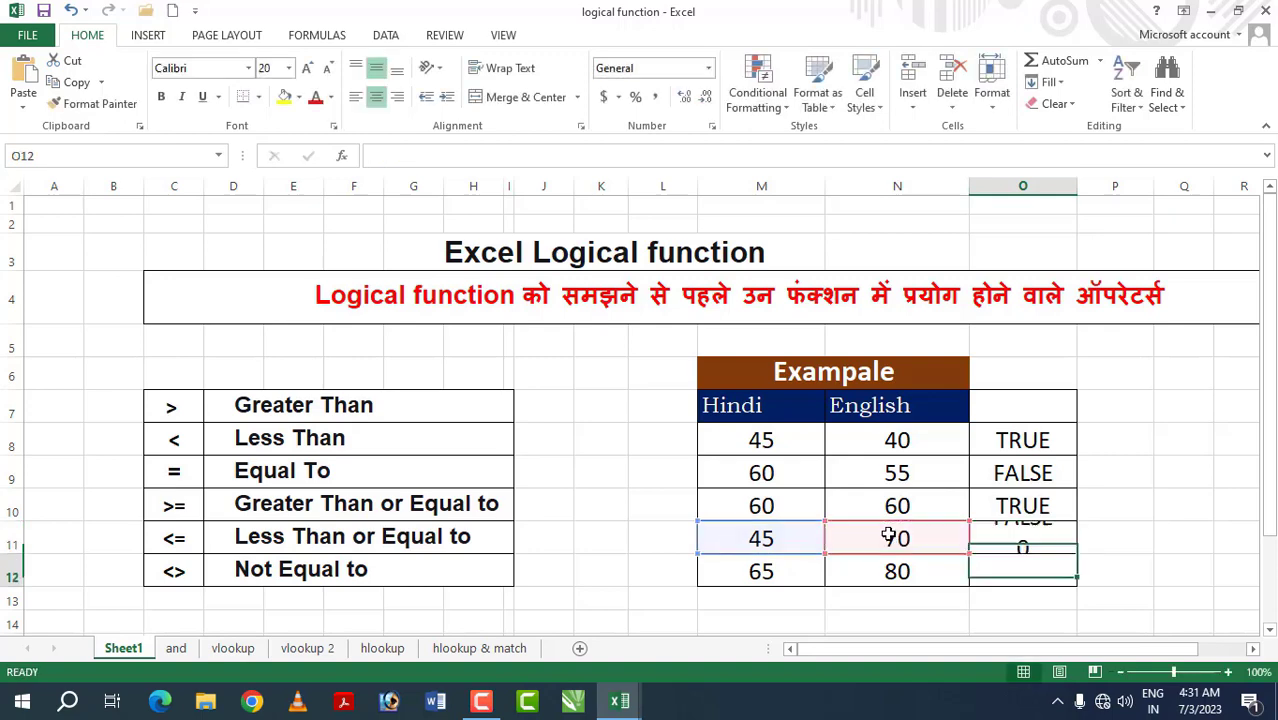
click(1029, 538)
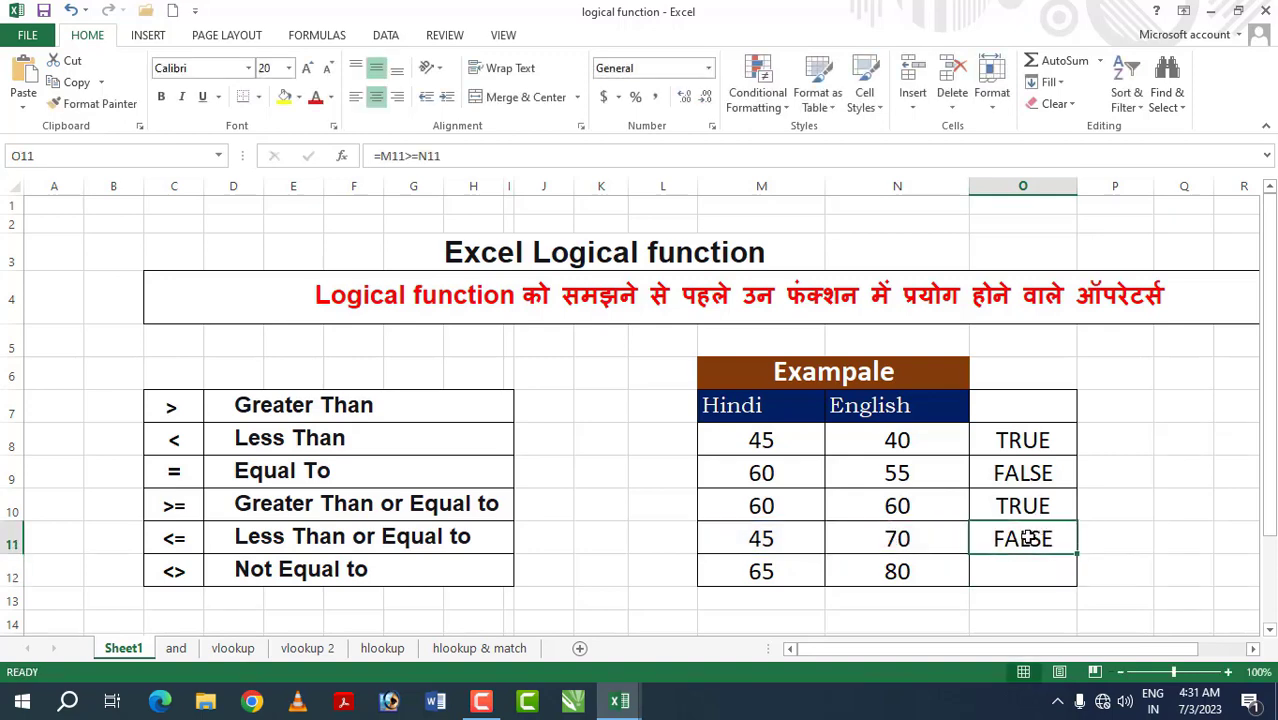
double_click(1028, 538)
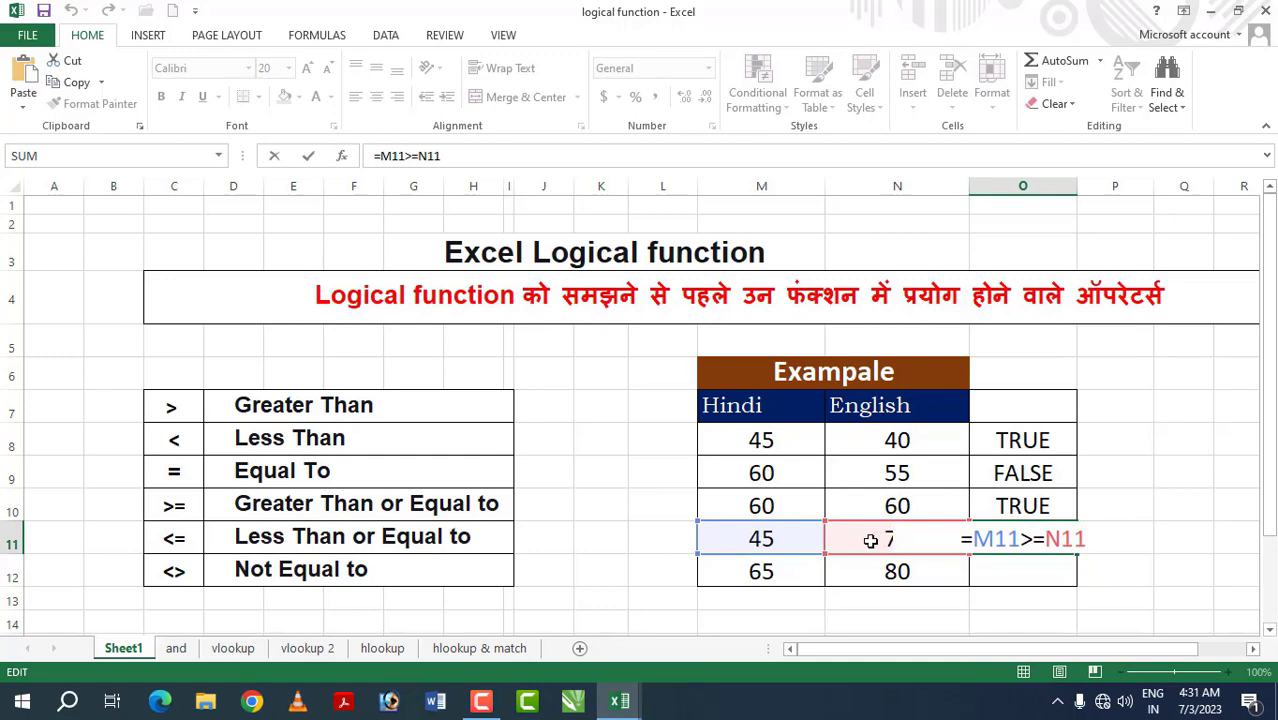
key(Return)
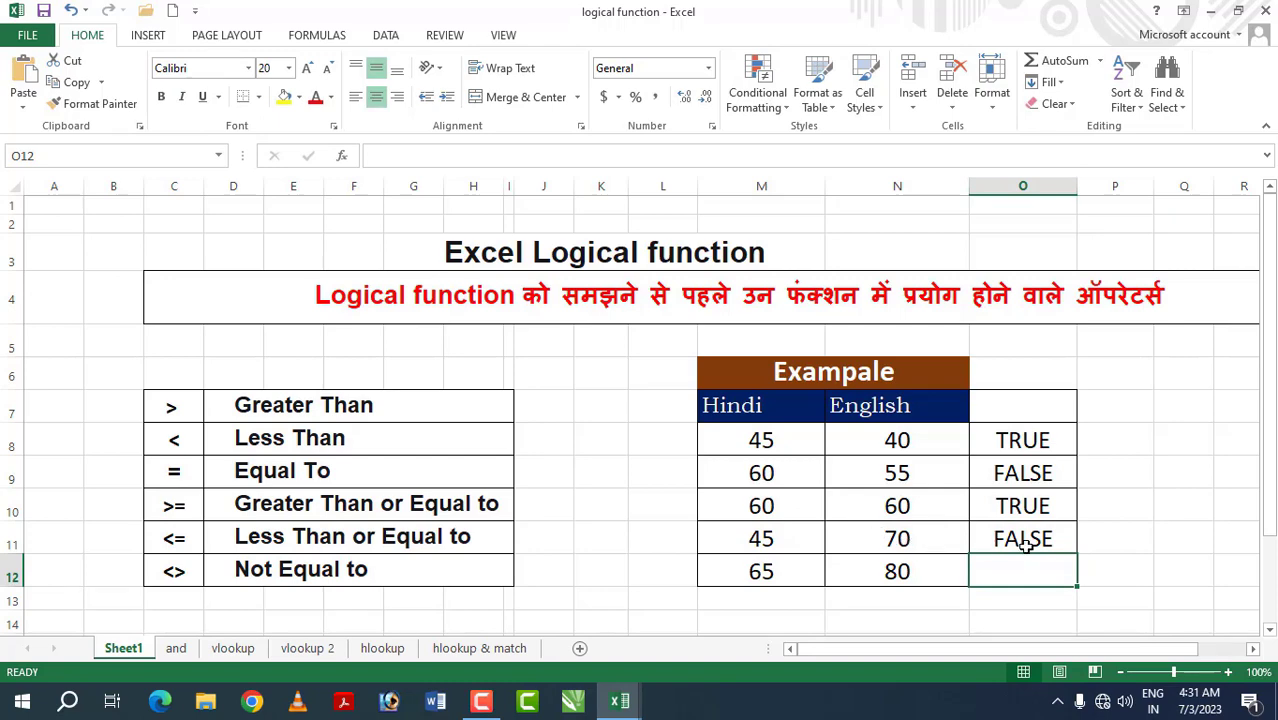
Step: Set the Hindi score in M11 to 70 so O11 shows TRUE
click(737, 539)
text(7)
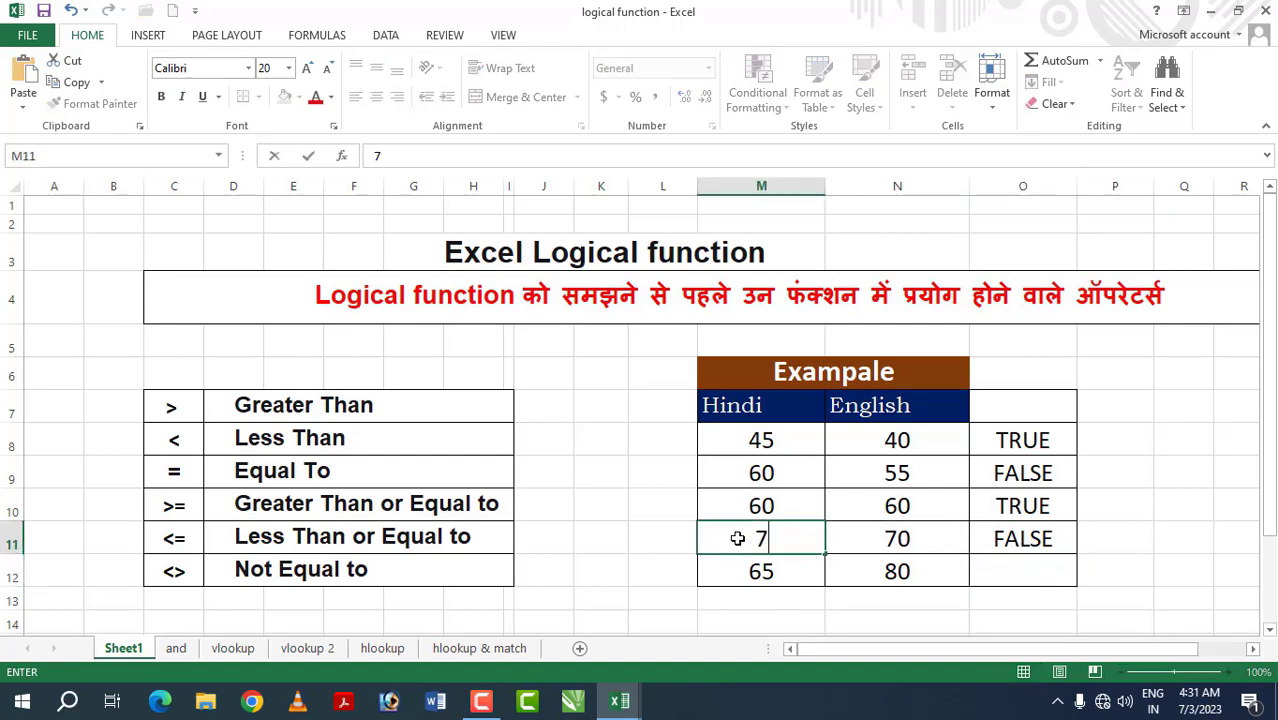
text(0)
key(Return)
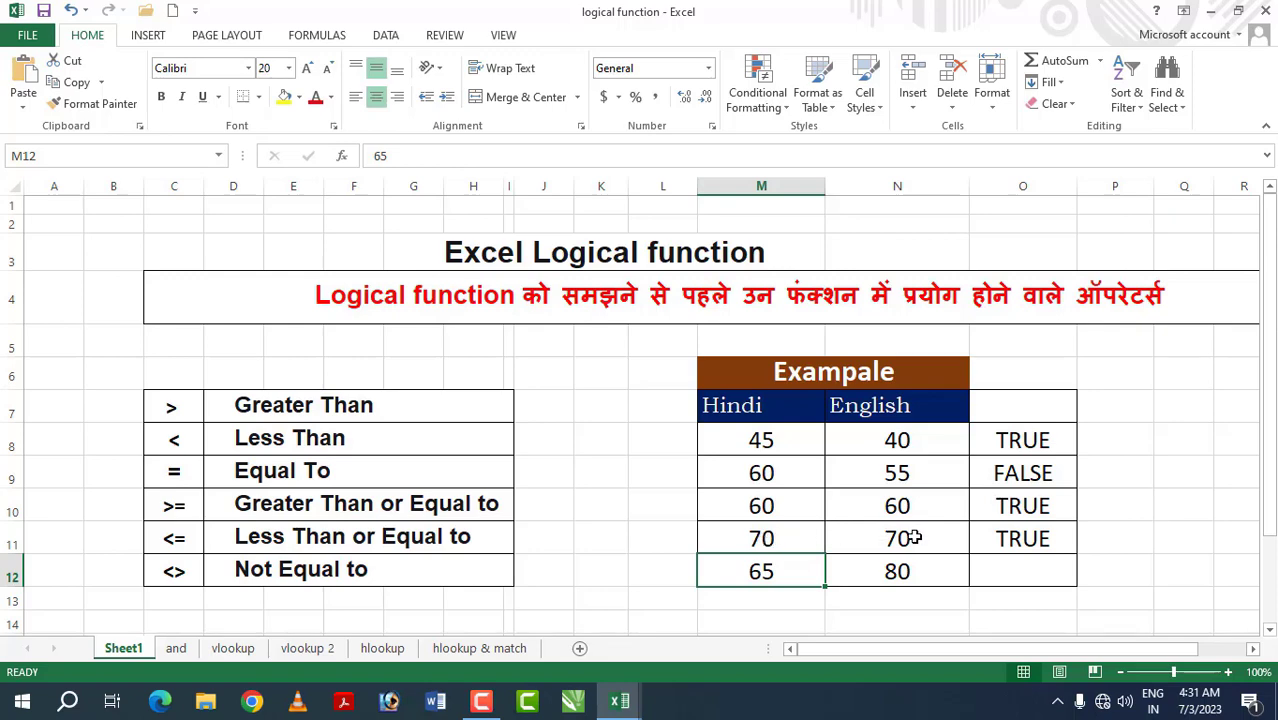
click(1008, 538)
double_click(1008, 538)
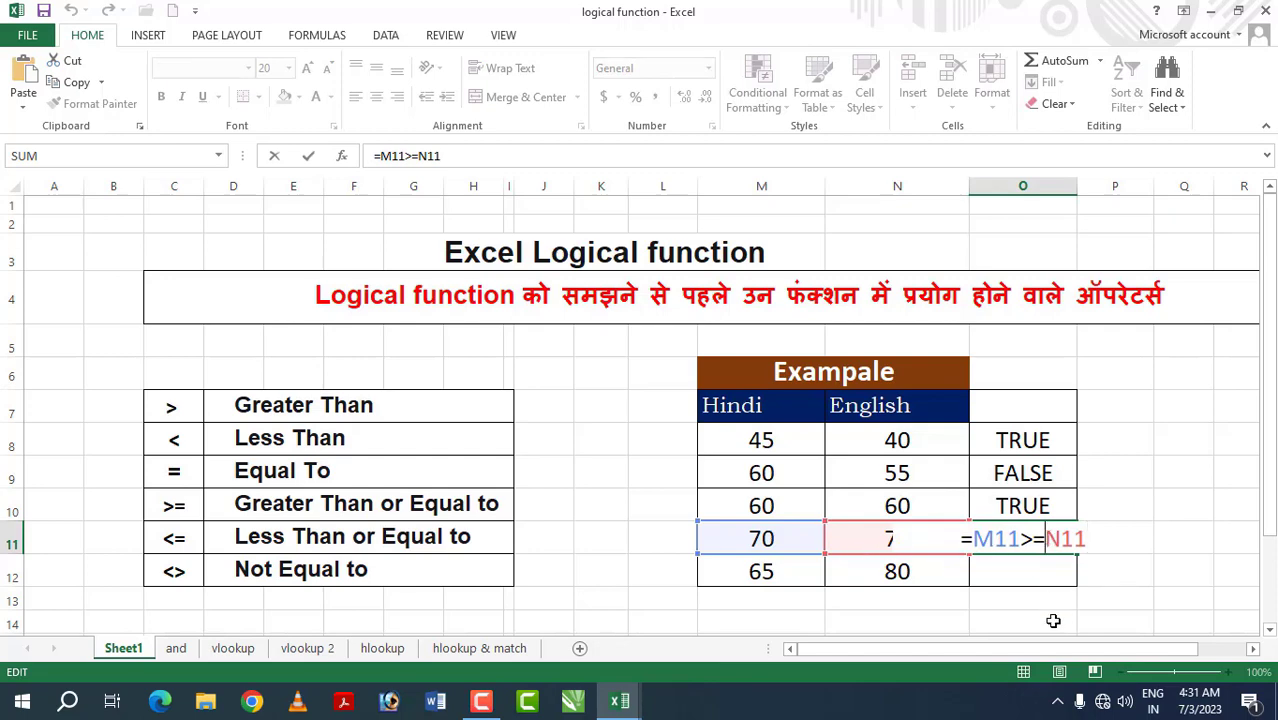
key(Return)
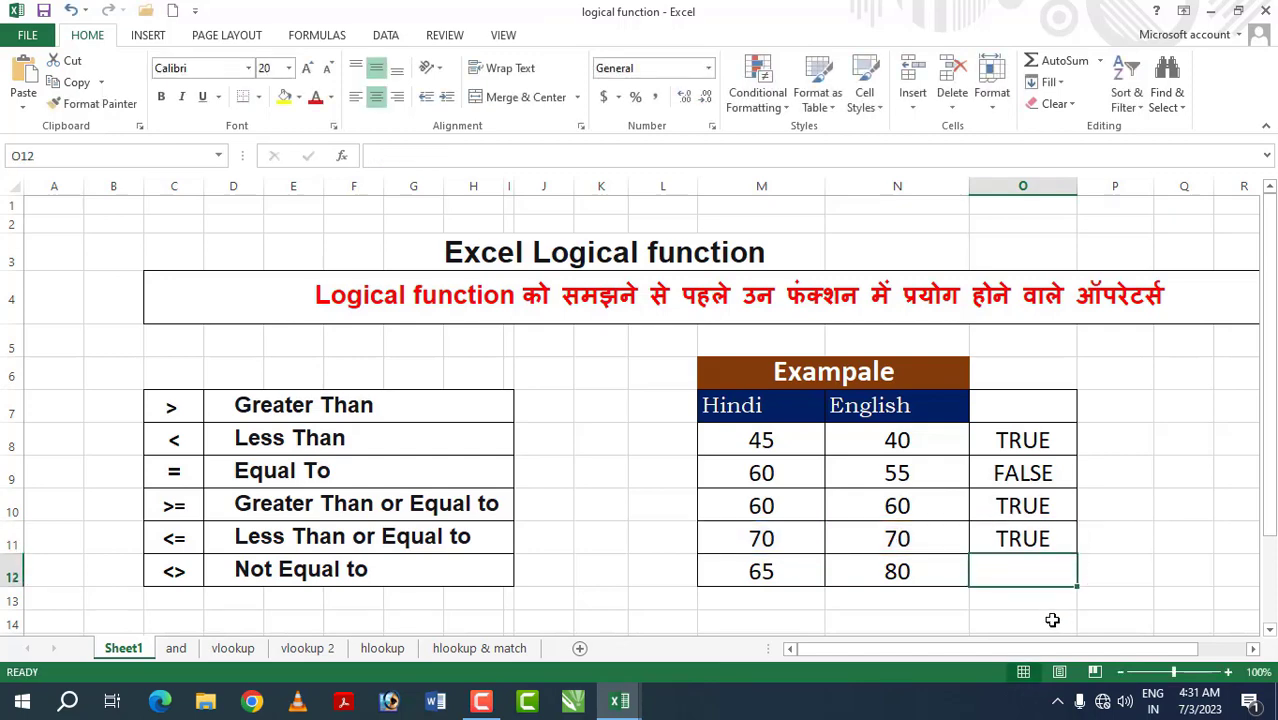
Step: Change O11's operator to > and then restore it to >=
click(1050, 537)
key(F2)
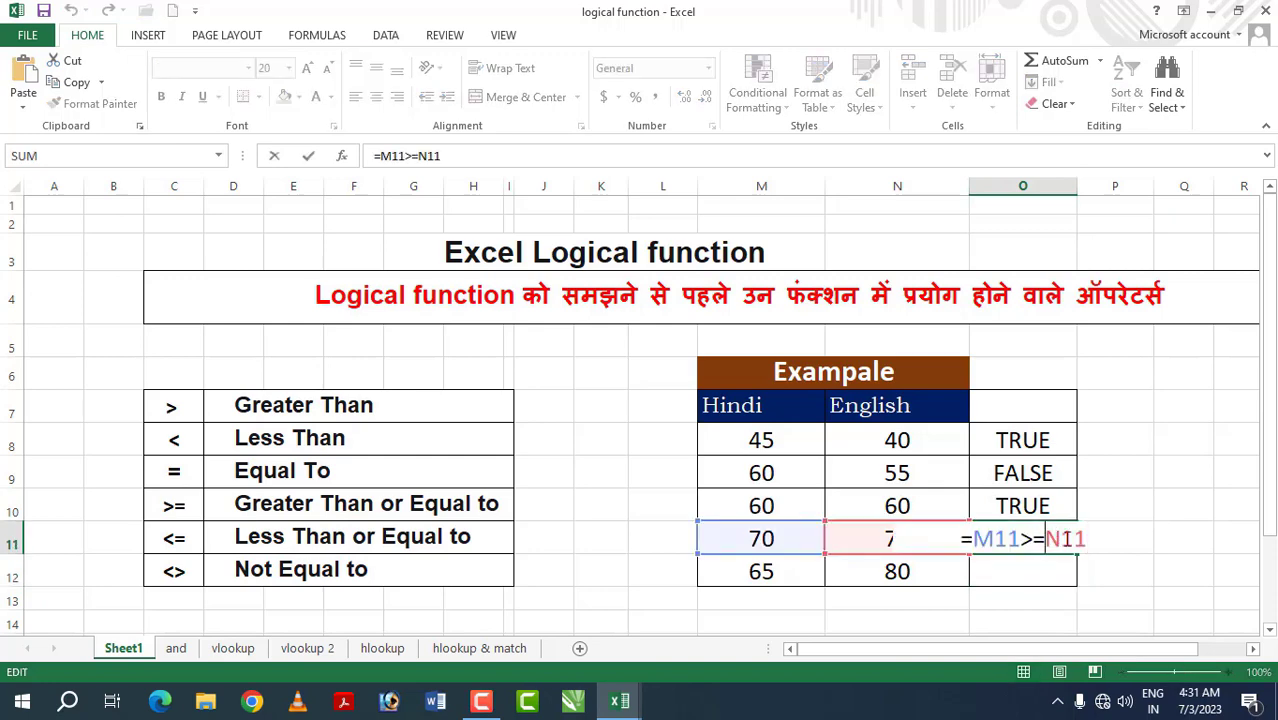
key(Left)
key(Left)
key(Left)
key(BackSpace)
key(Return)
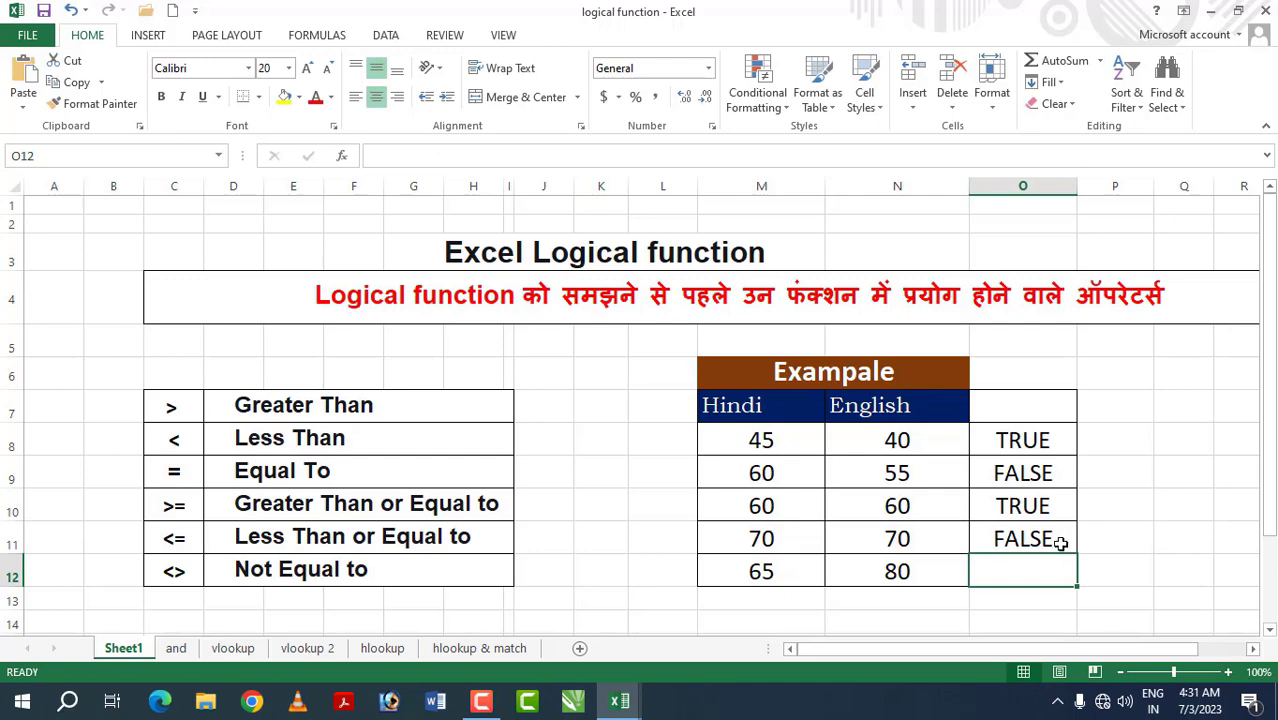
click(993, 551)
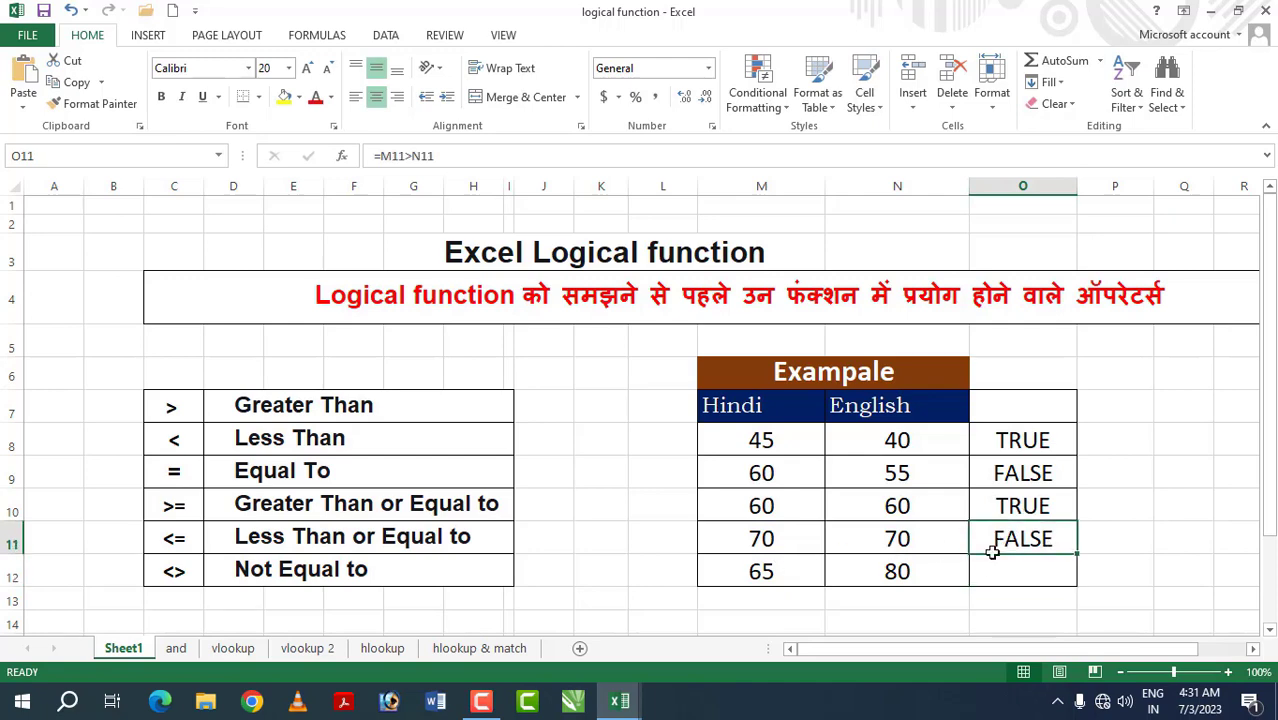
double_click(1031, 540)
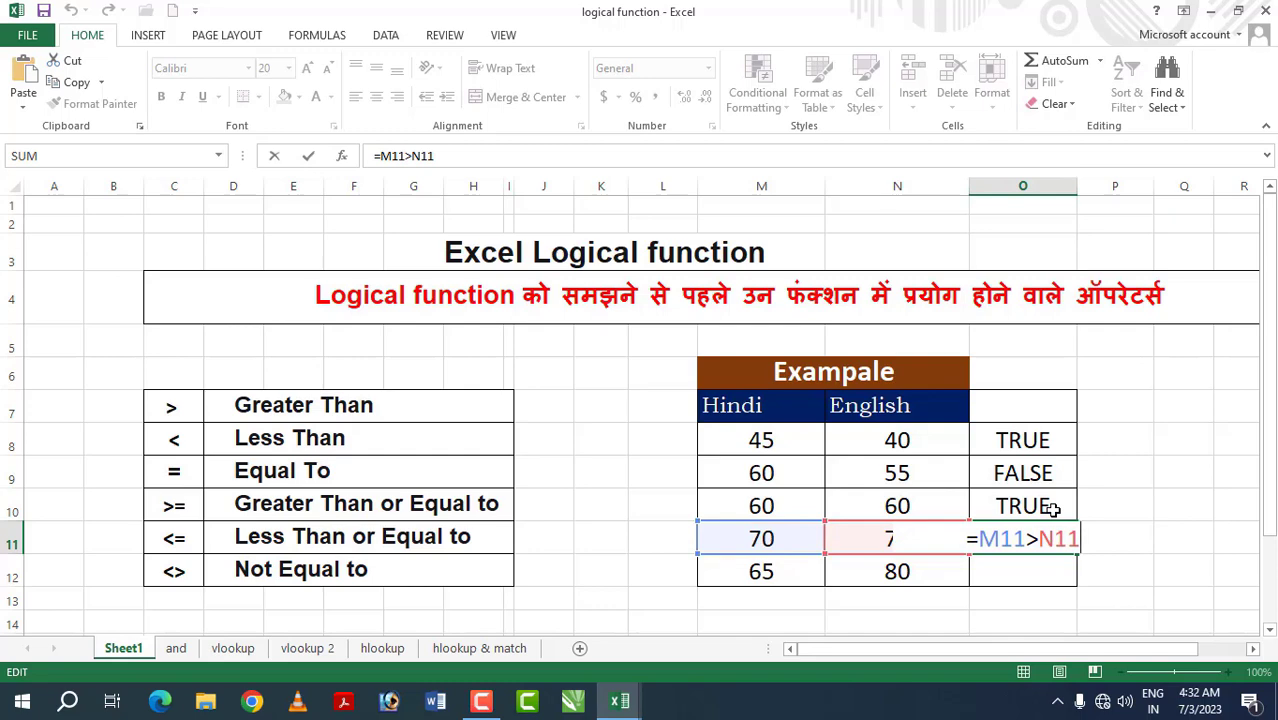
click(1037, 540)
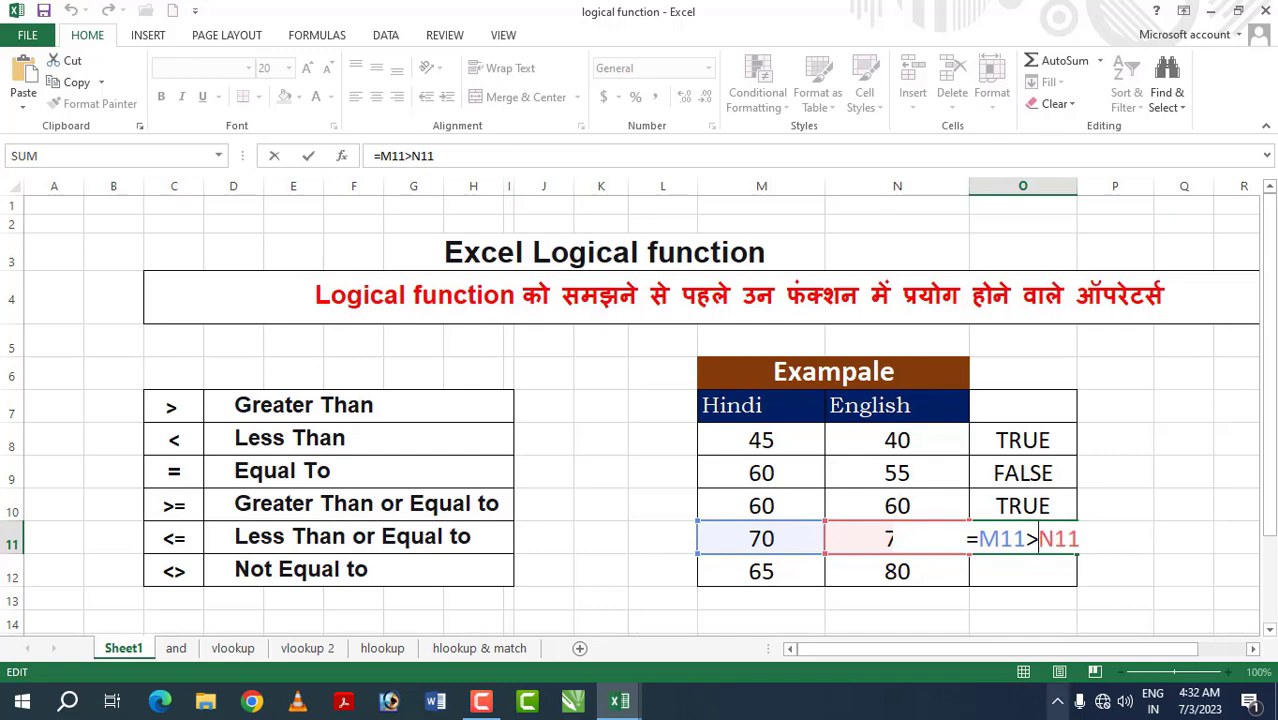
text(=)
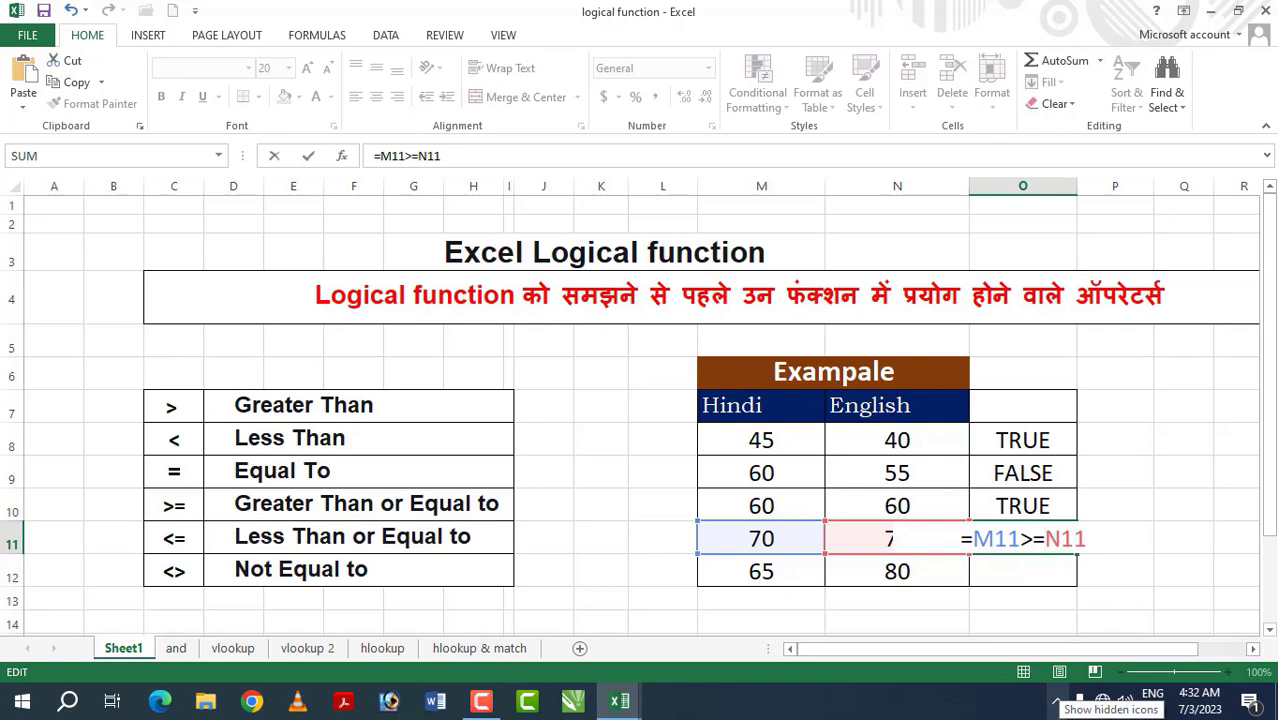
key(Return)
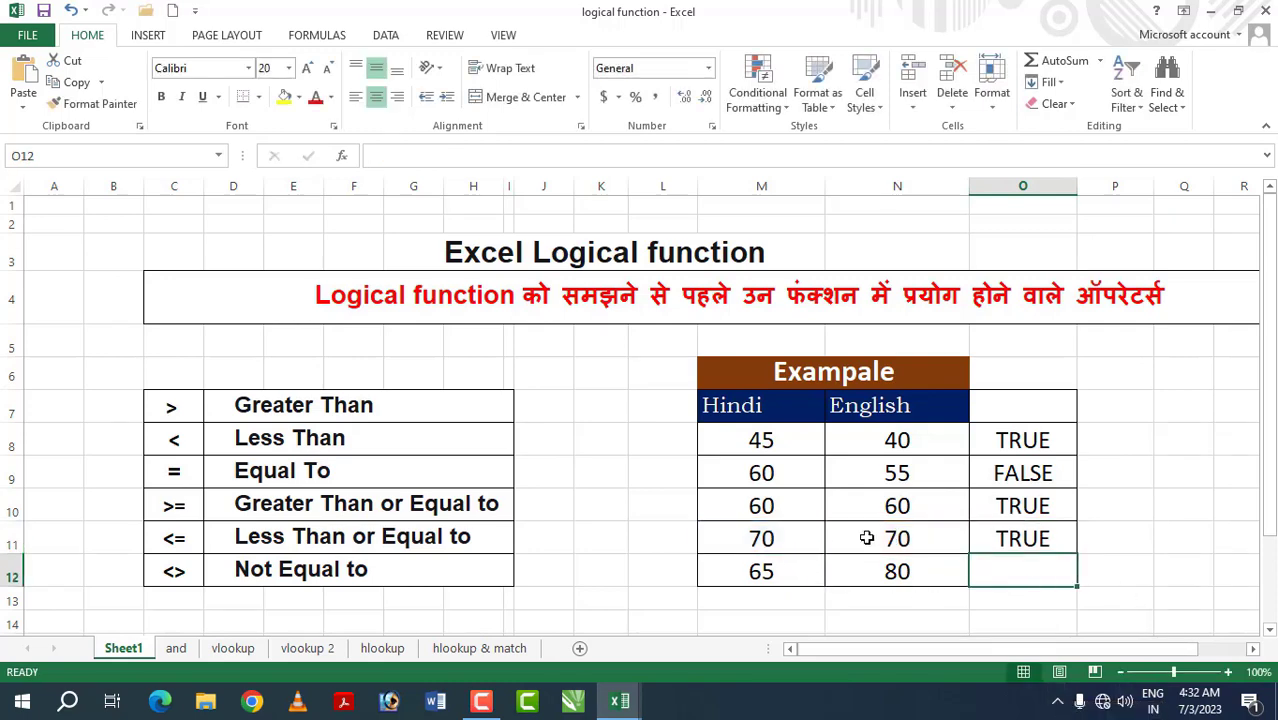
Step: Try Hindi score 71 in M11, then settle on 69
click(748, 545)
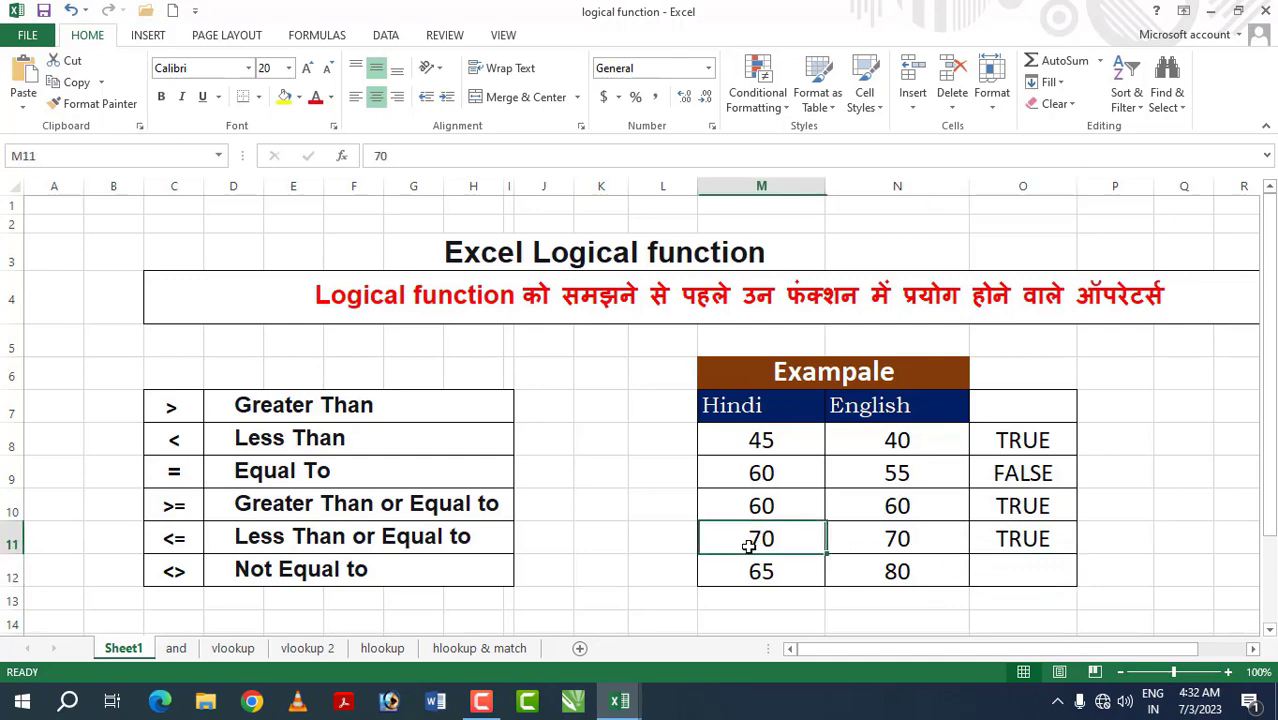
text(71)
key(Return)
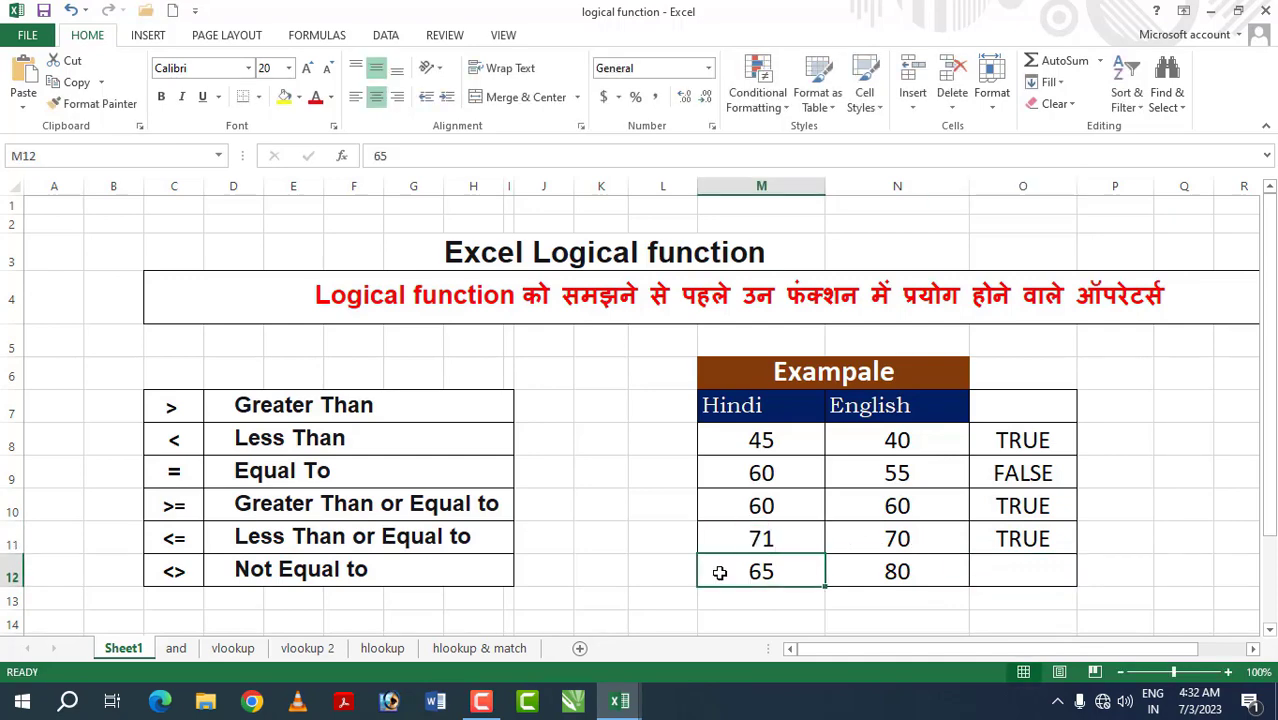
click(748, 540)
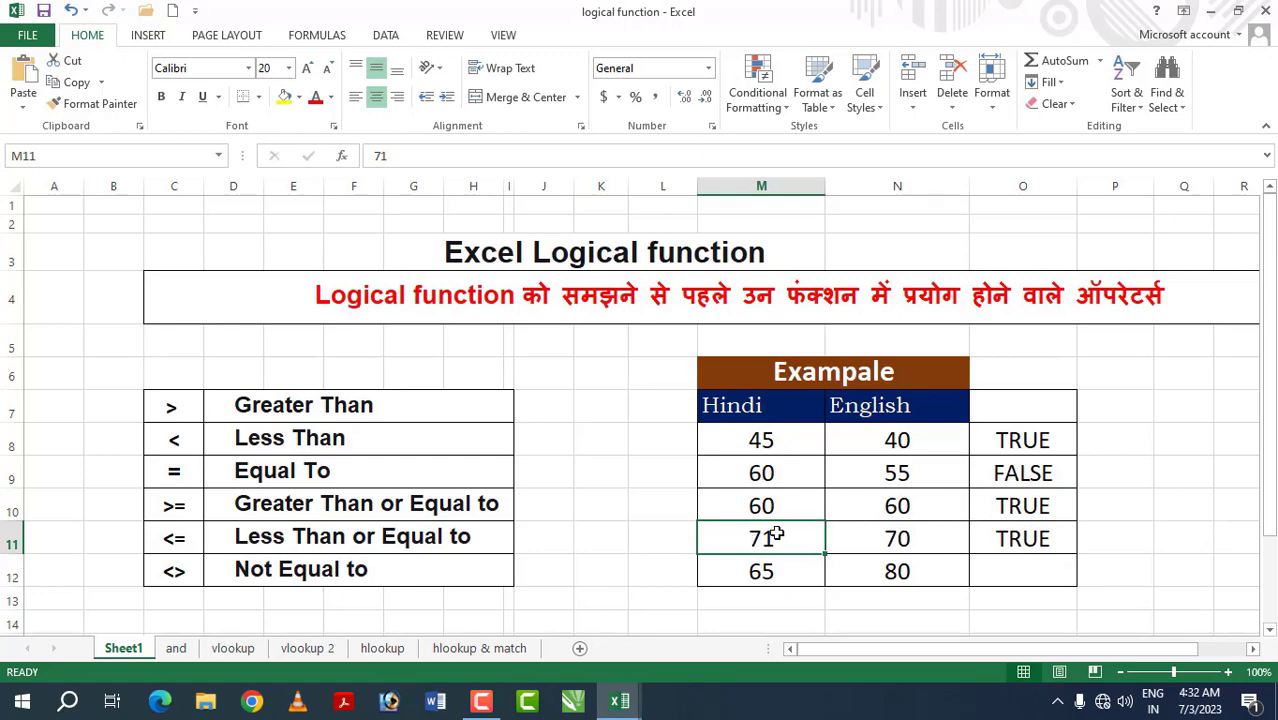
text(69)
key(Return)
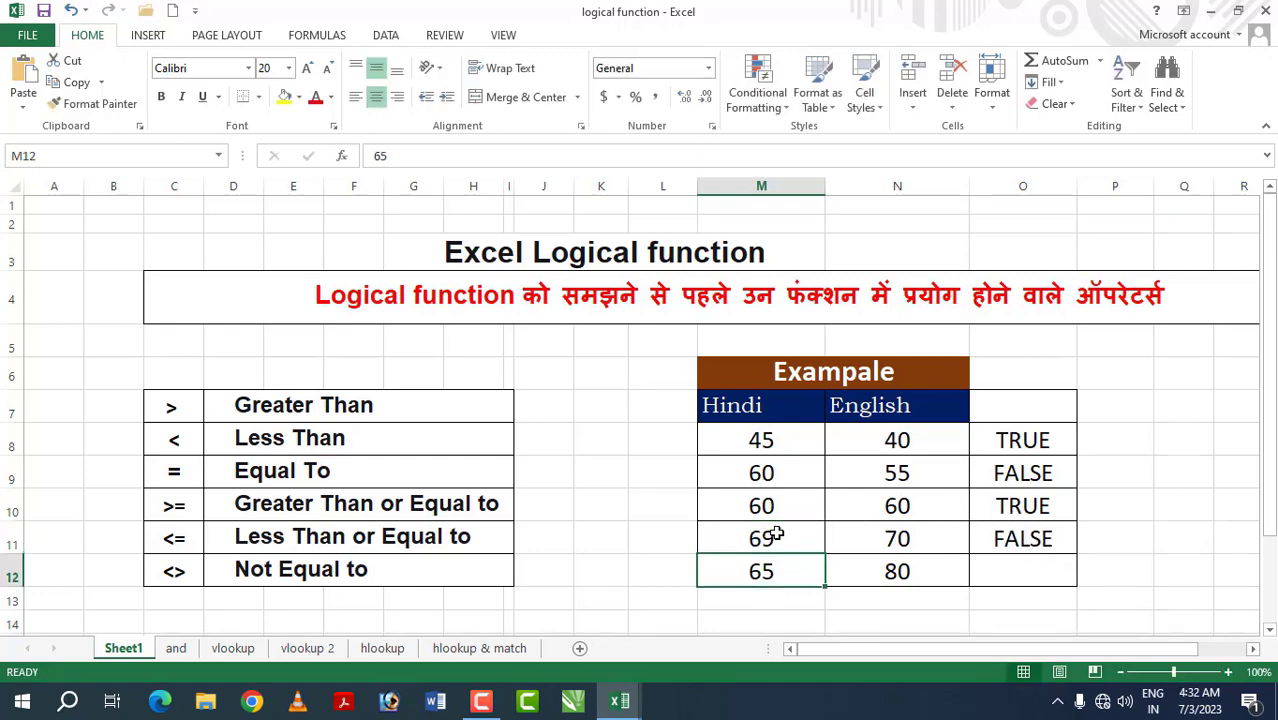
click(776, 535)
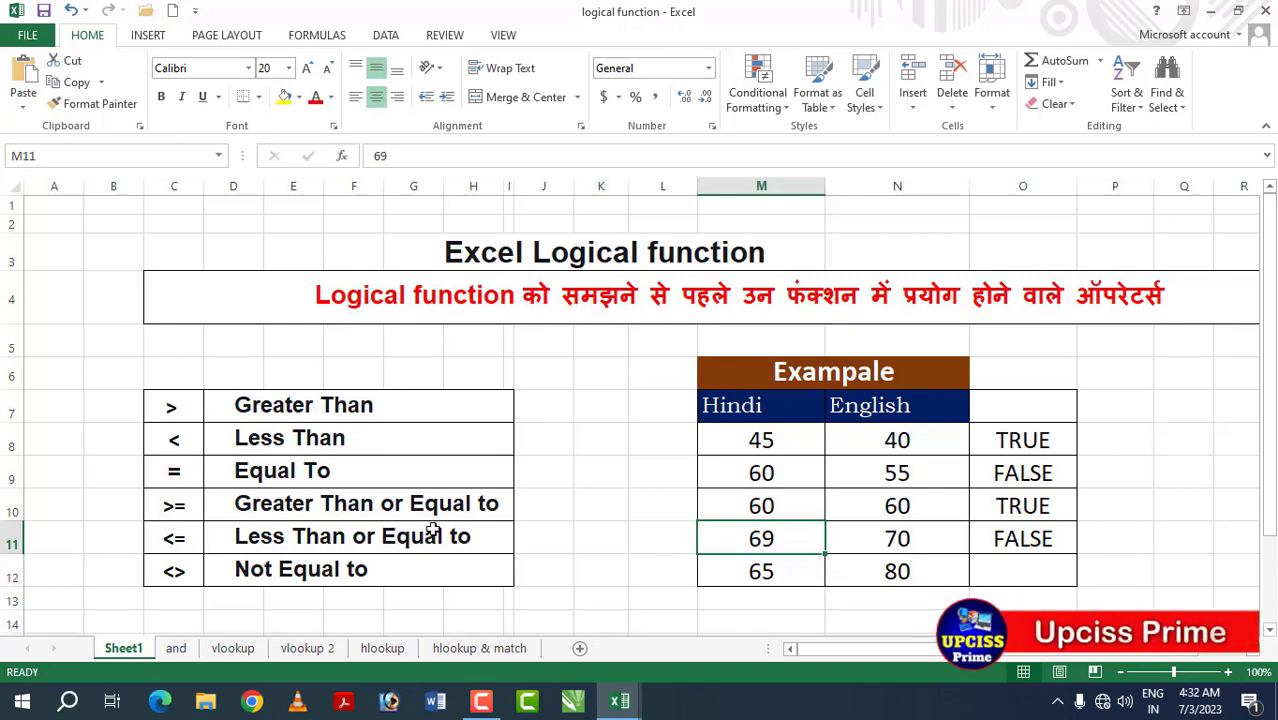
Step: Enter =M12<=N12 in O12, comparing Hindi 65 with English 80, and review the formula
click(1011, 561)
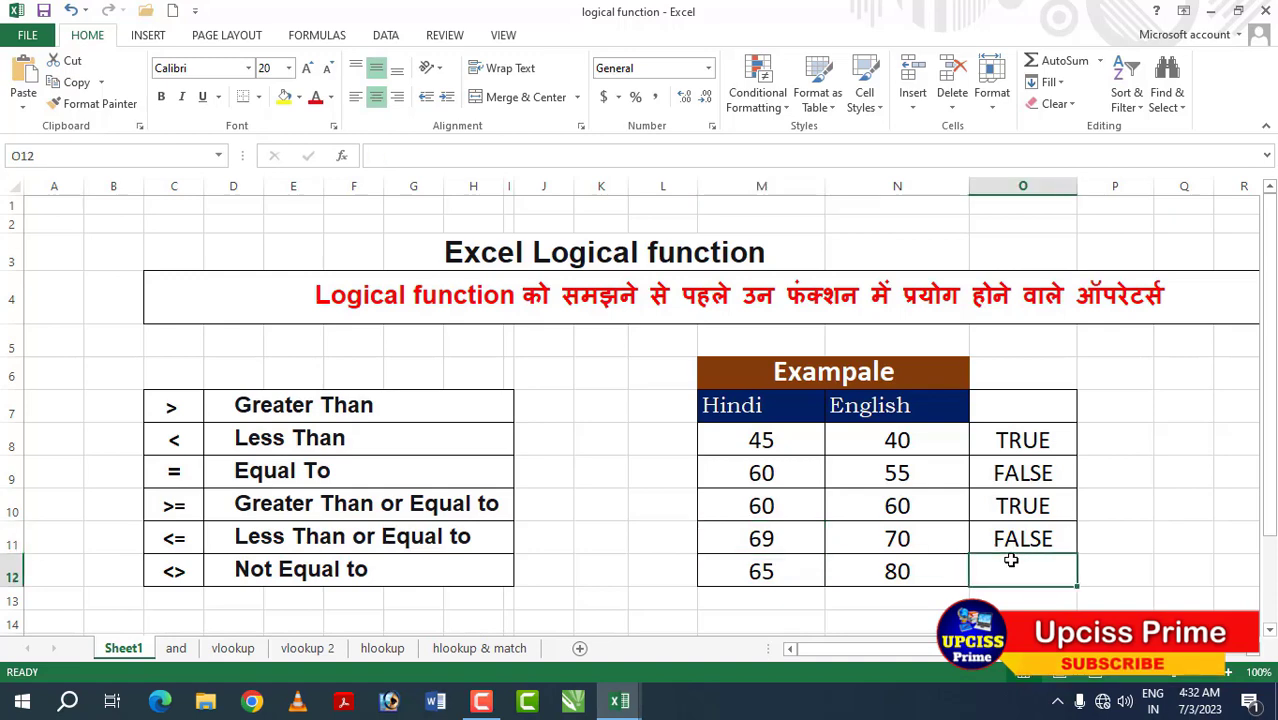
text(=)
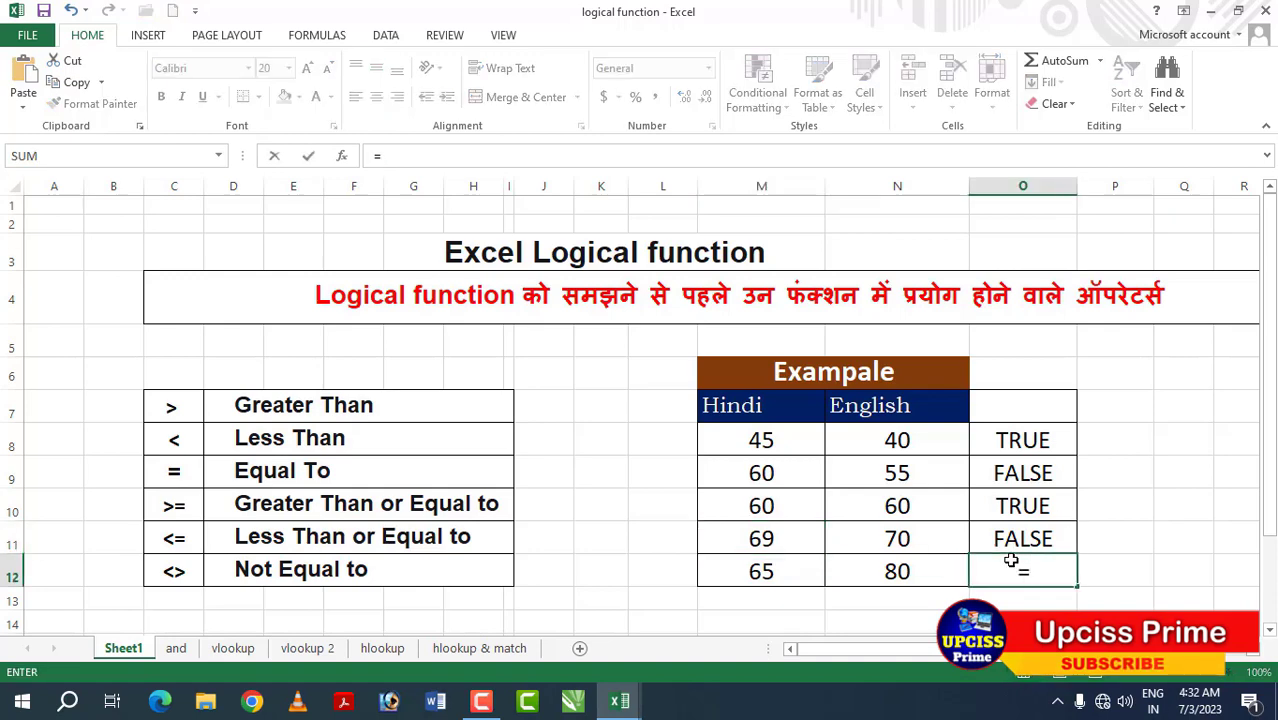
click(778, 568)
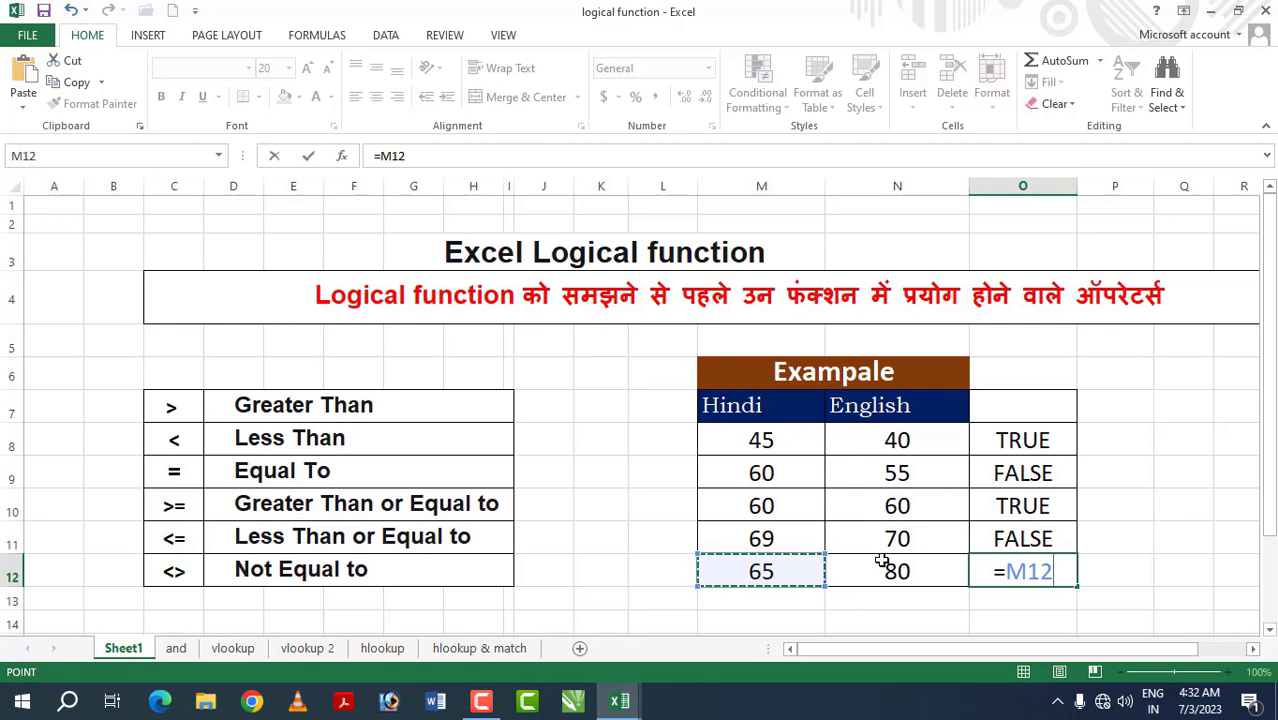
text(<=)
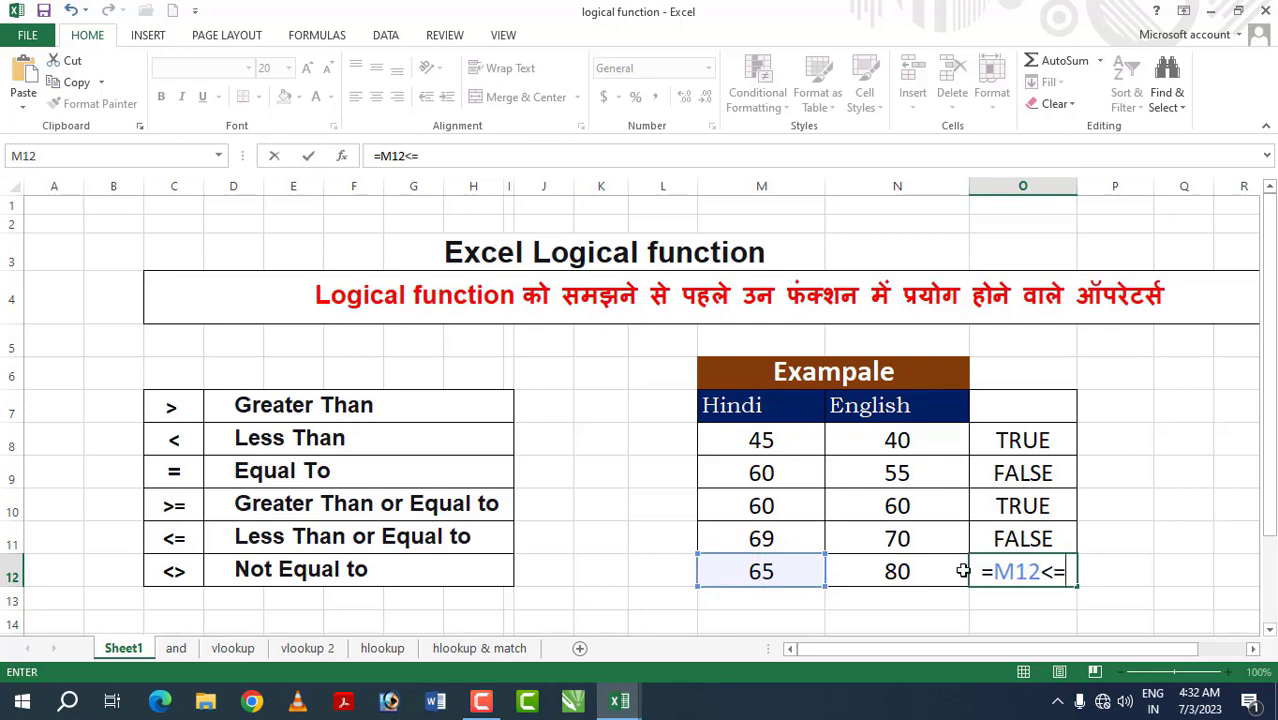
click(929, 572)
key(Return)
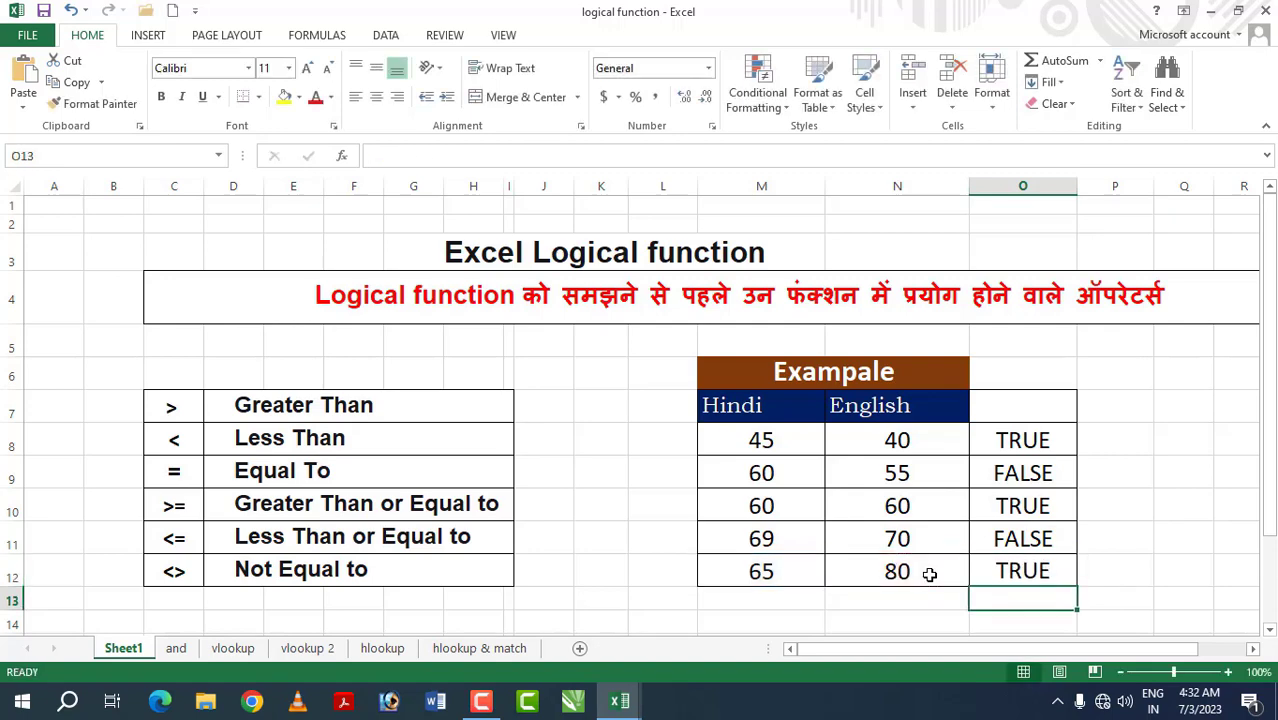
click(1034, 578)
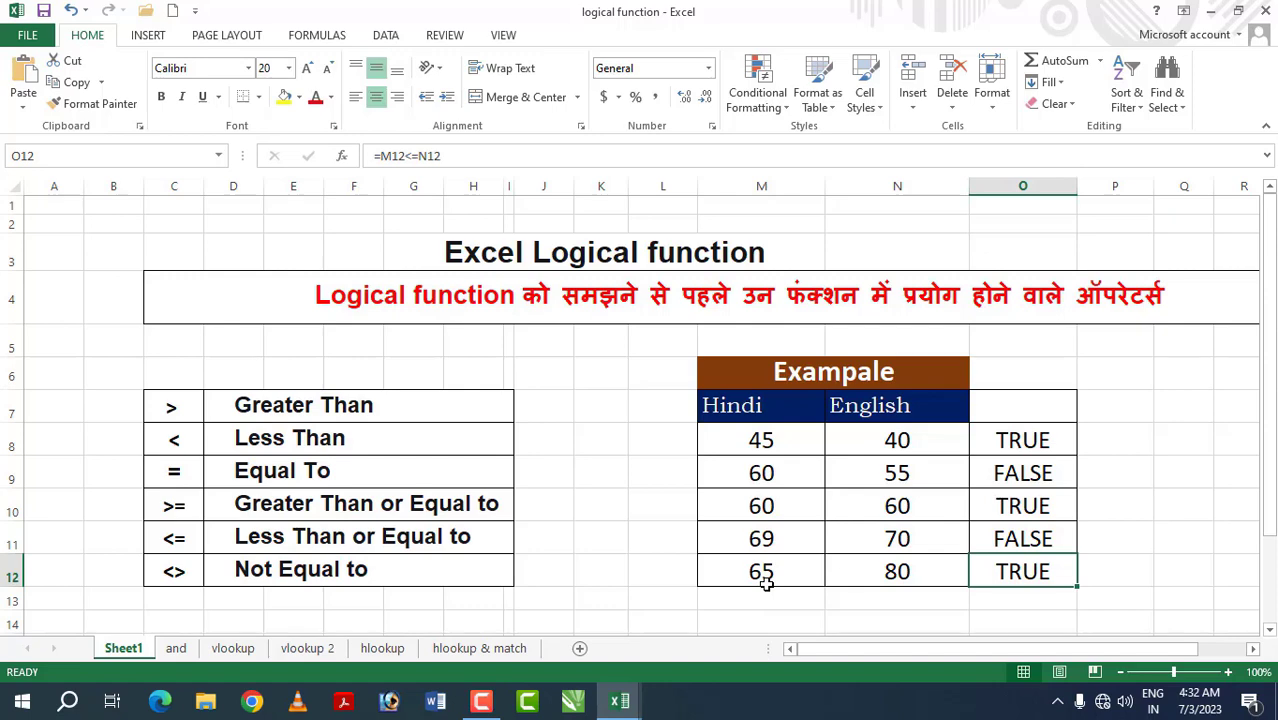
key(F2)
key(Return)
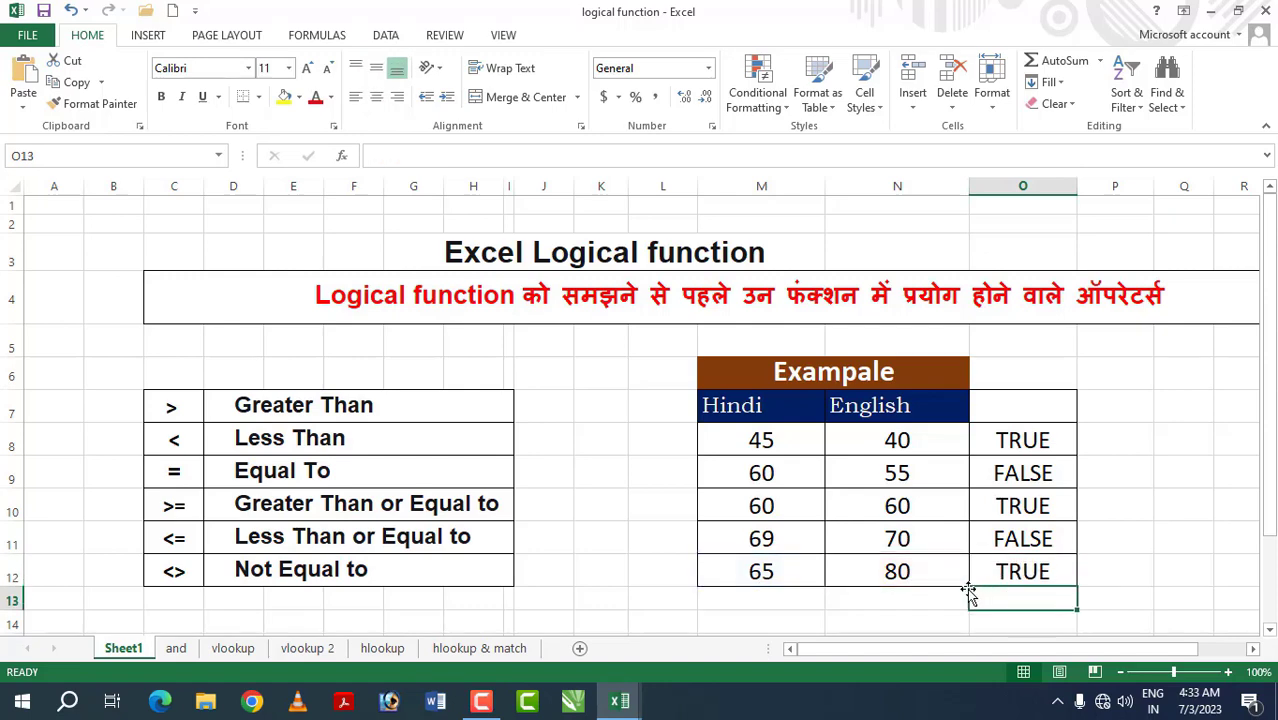
Step: Review O12's formula, then try Hindi scores 80 and 81 in M12
click(1020, 574)
double_click(1022, 572)
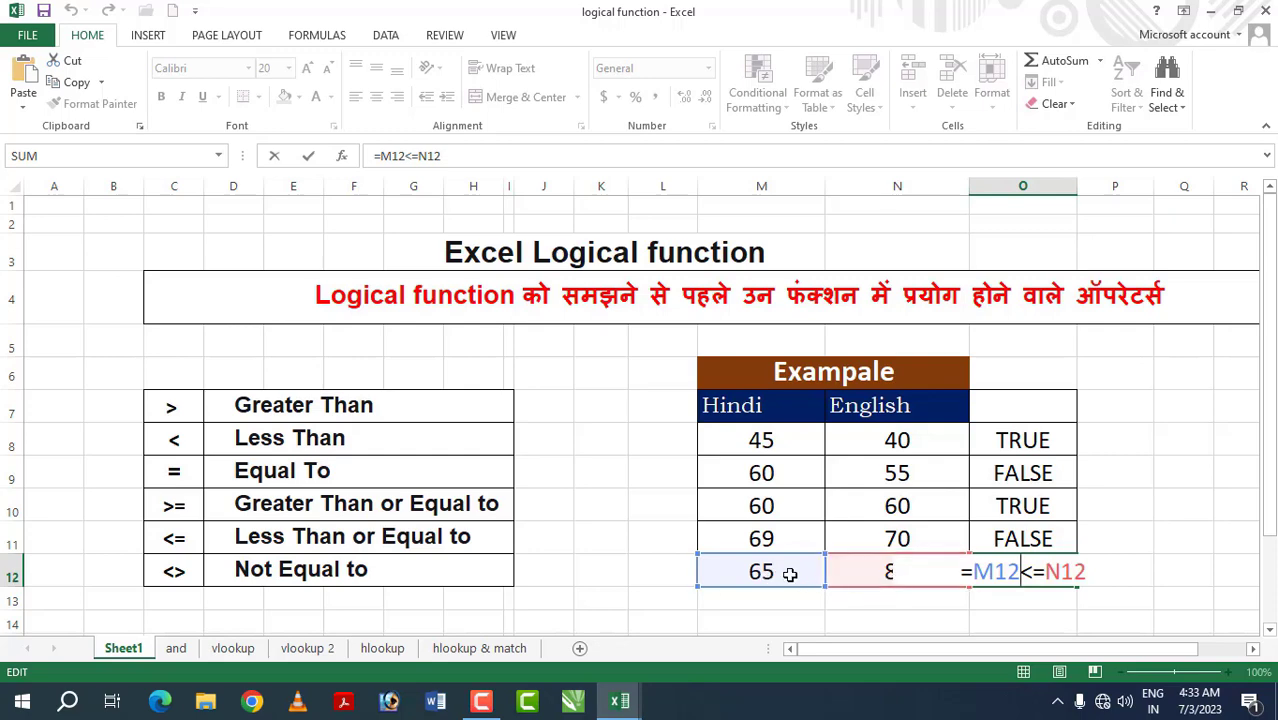
key(Return)
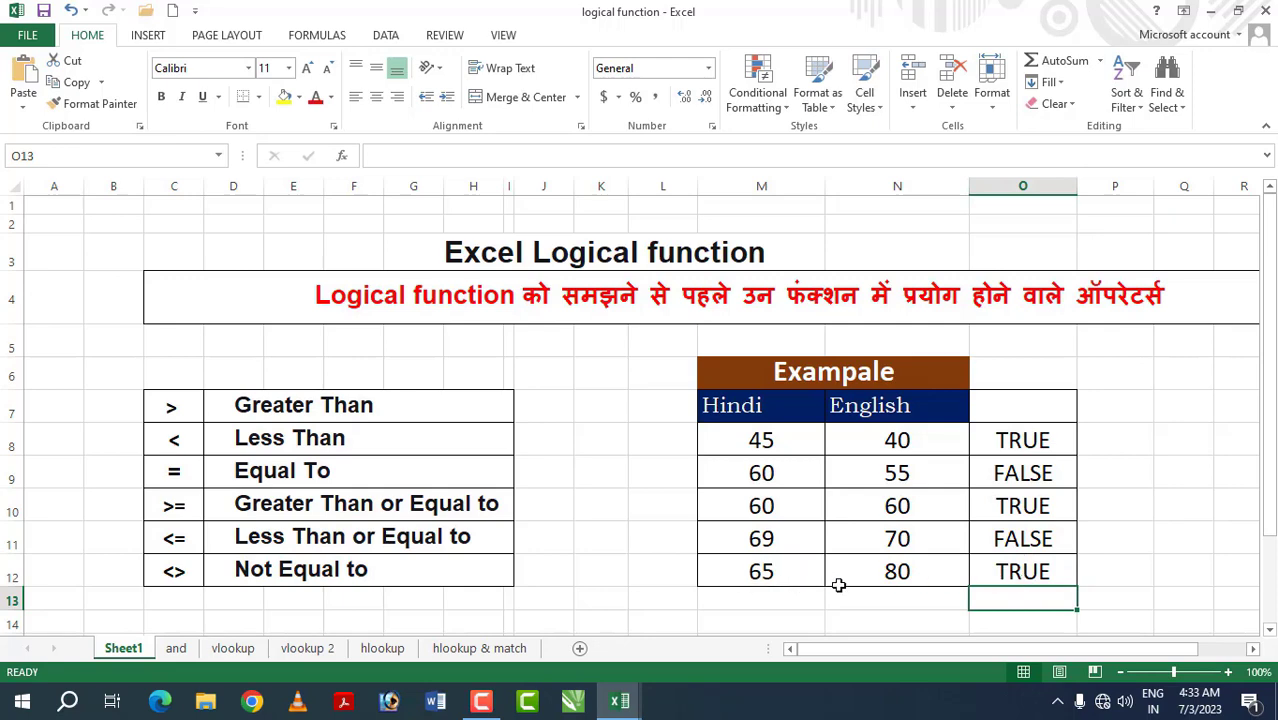
click(781, 573)
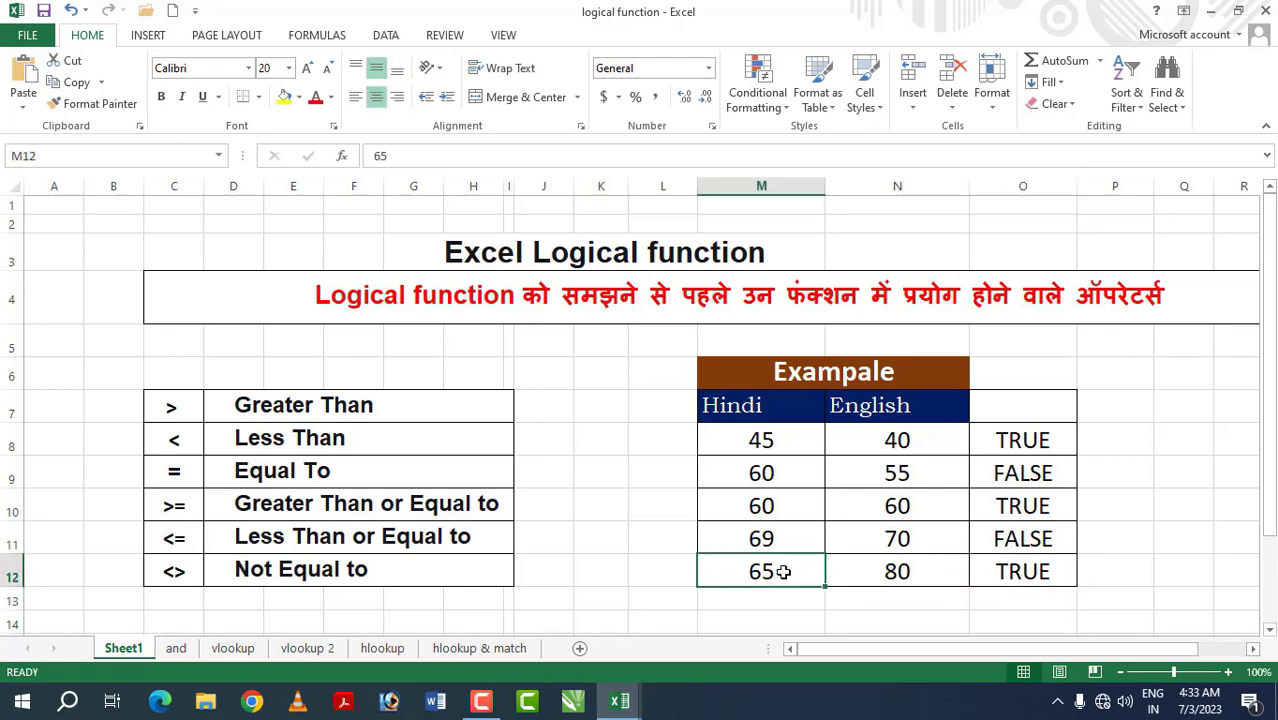
text(80)
key(Return)
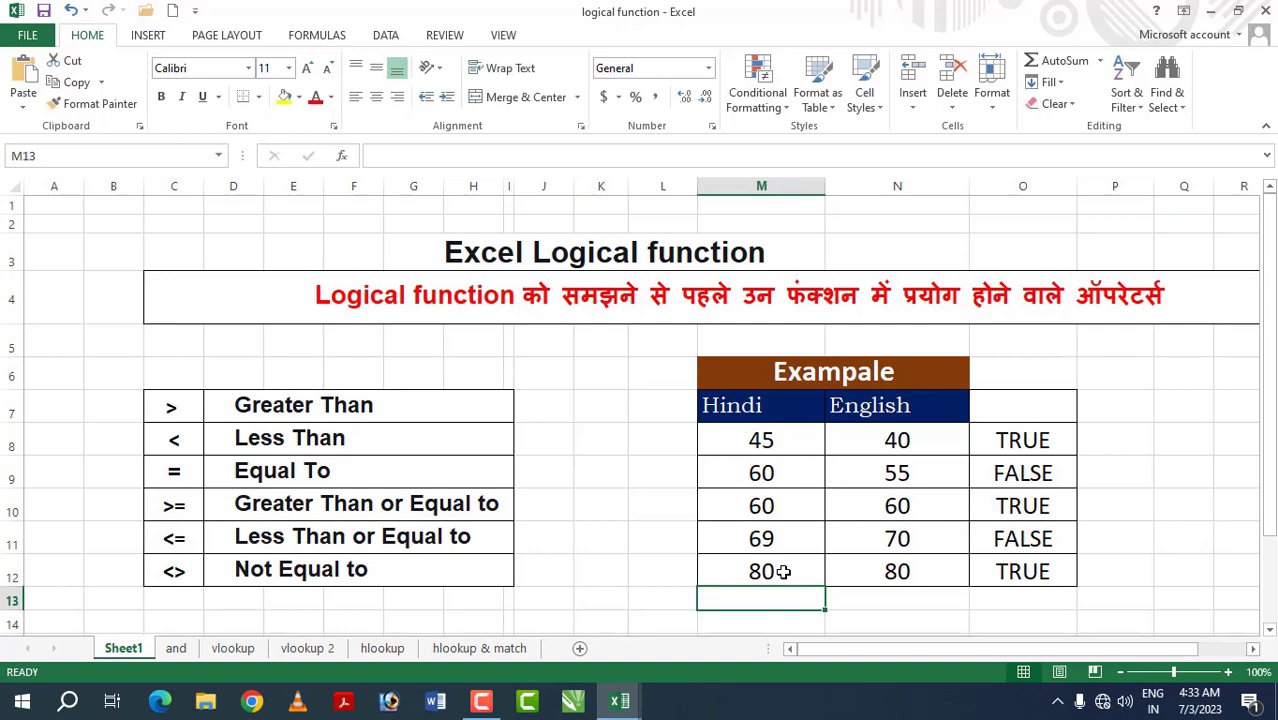
click(783, 572)
text(8)
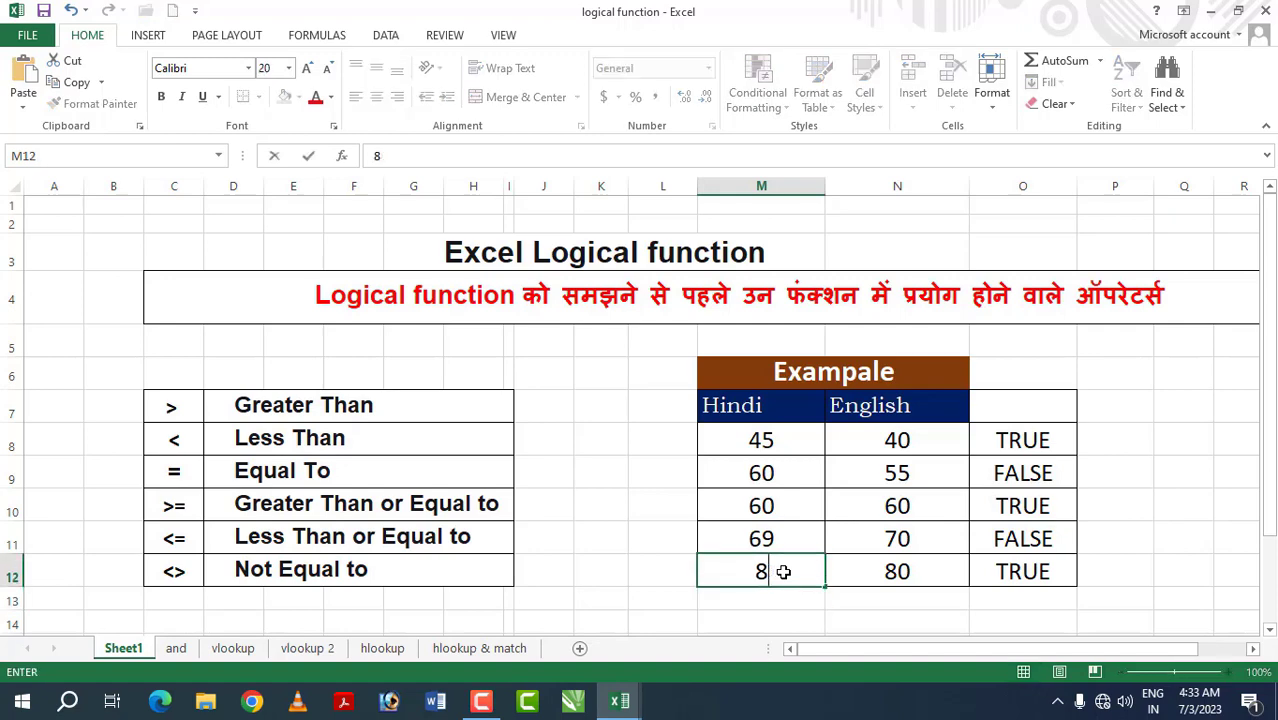
text(1)
key(Return)
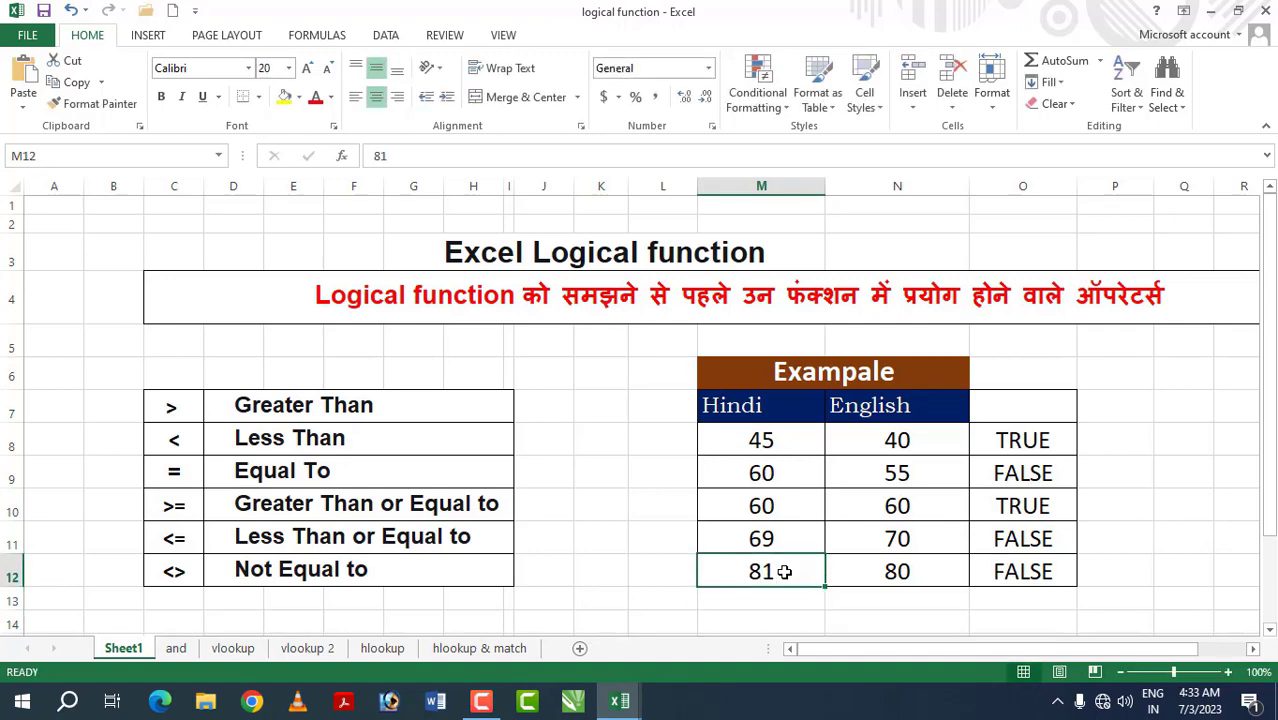
Step: Recheck O12's formula and set the Hindi score in M12 to 79
click(1008, 577)
double_click(997, 580)
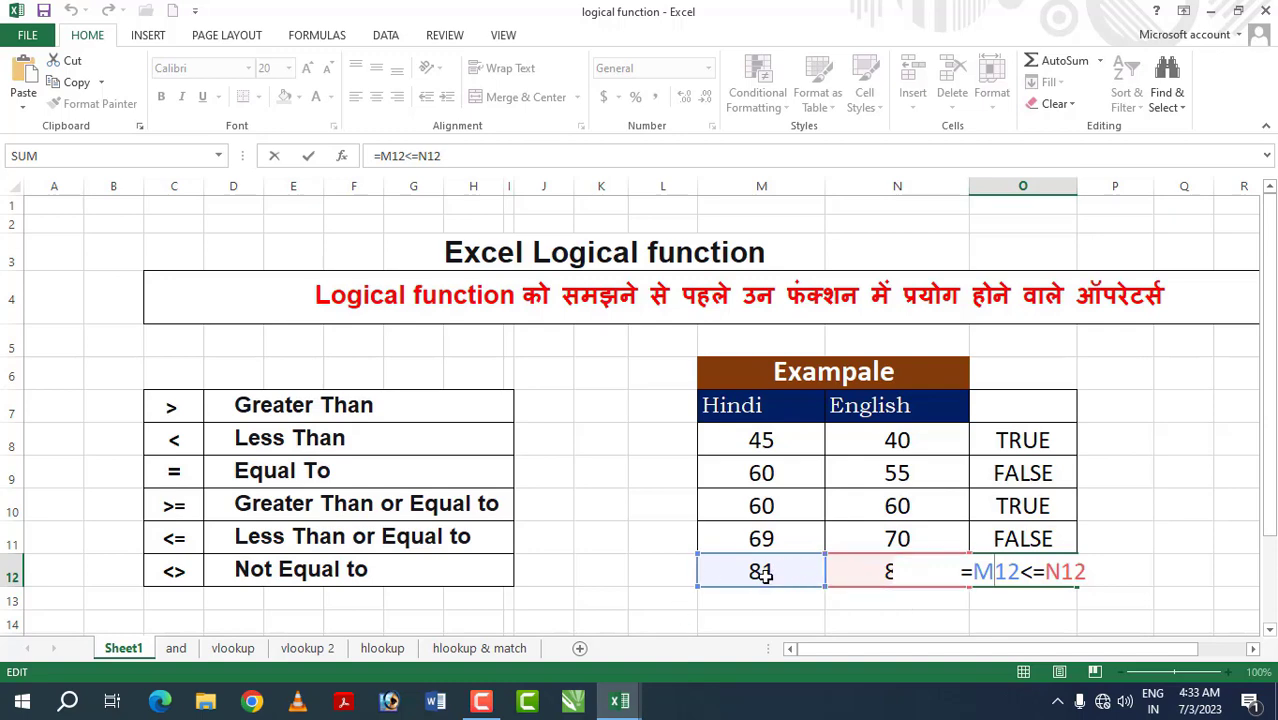
key(Return)
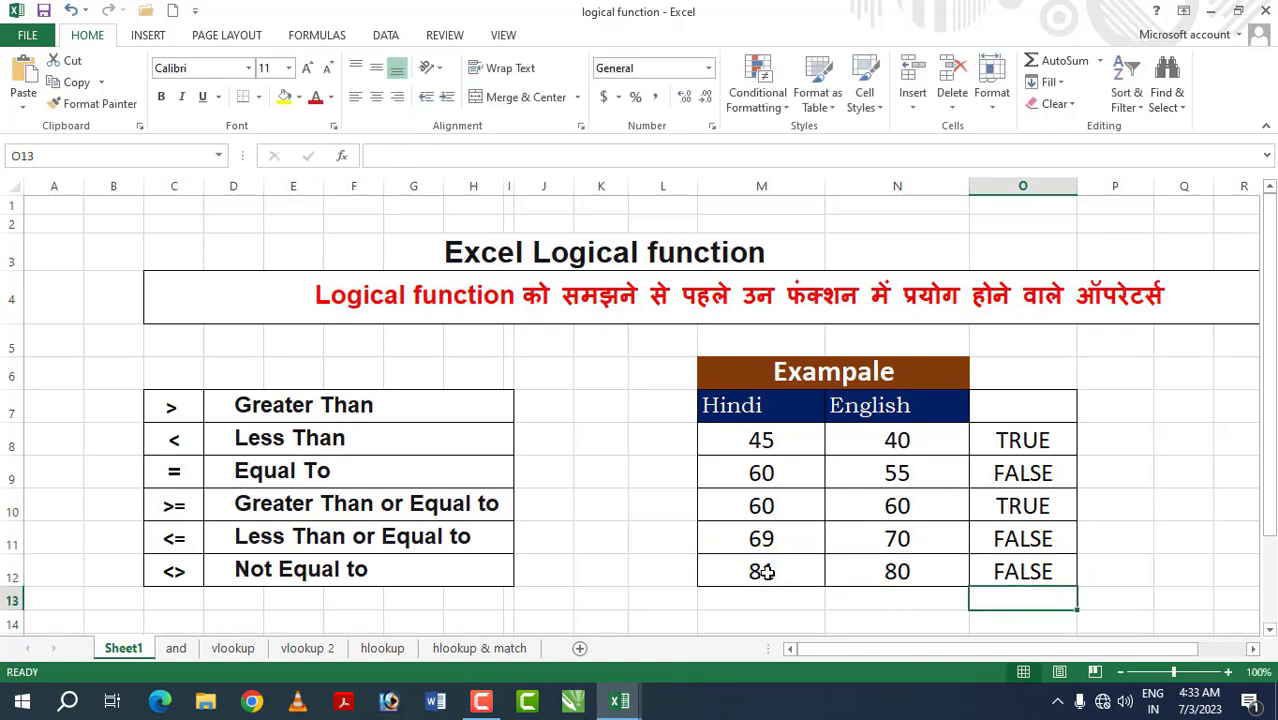
click(762, 573)
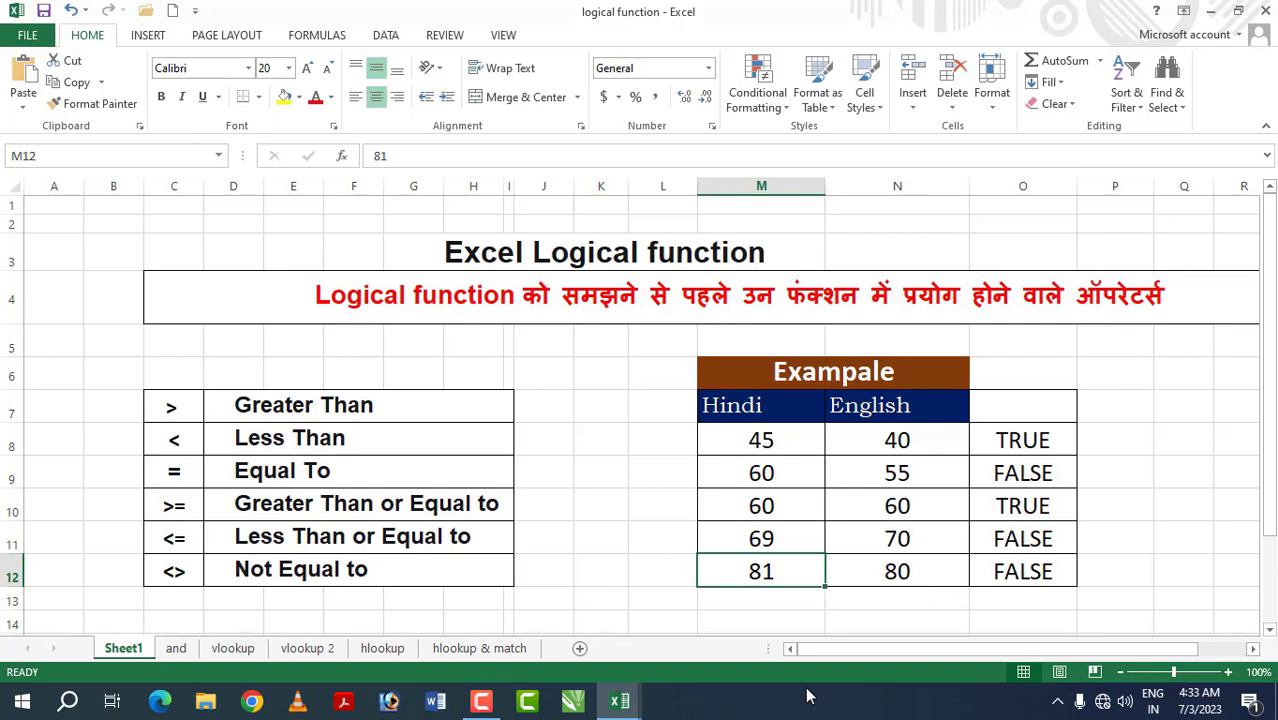
text(79)
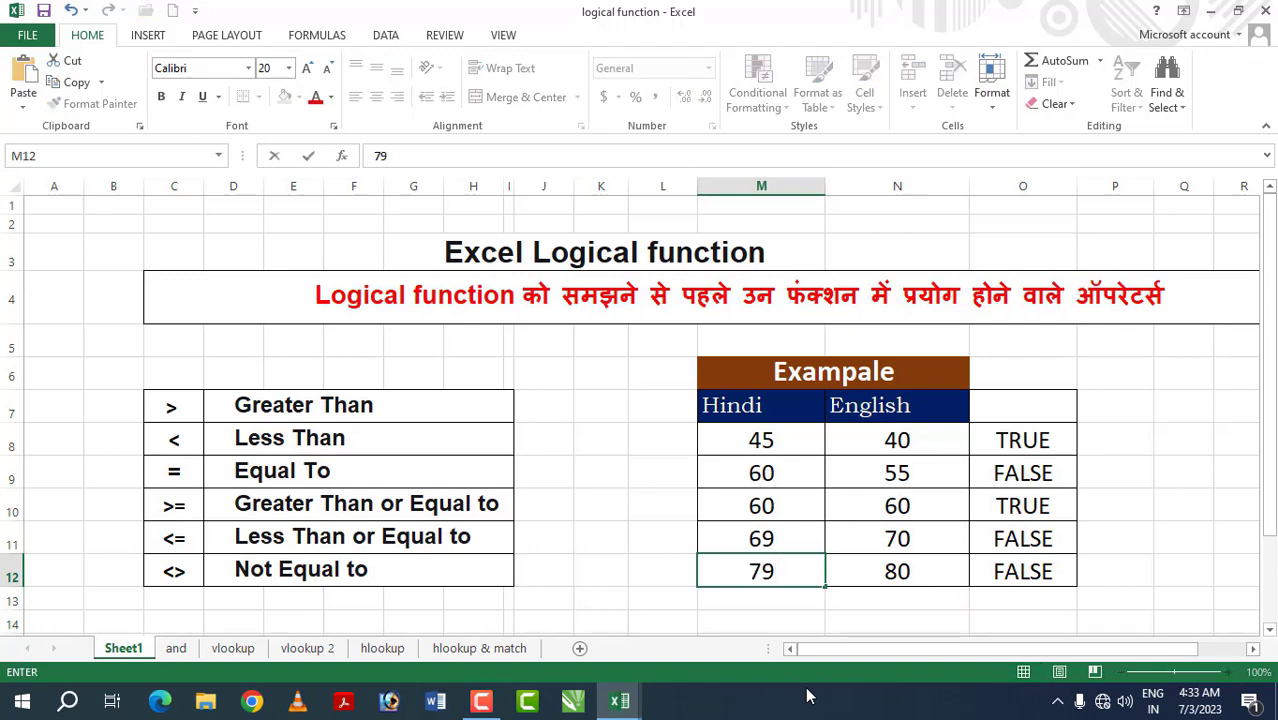
key(Return)
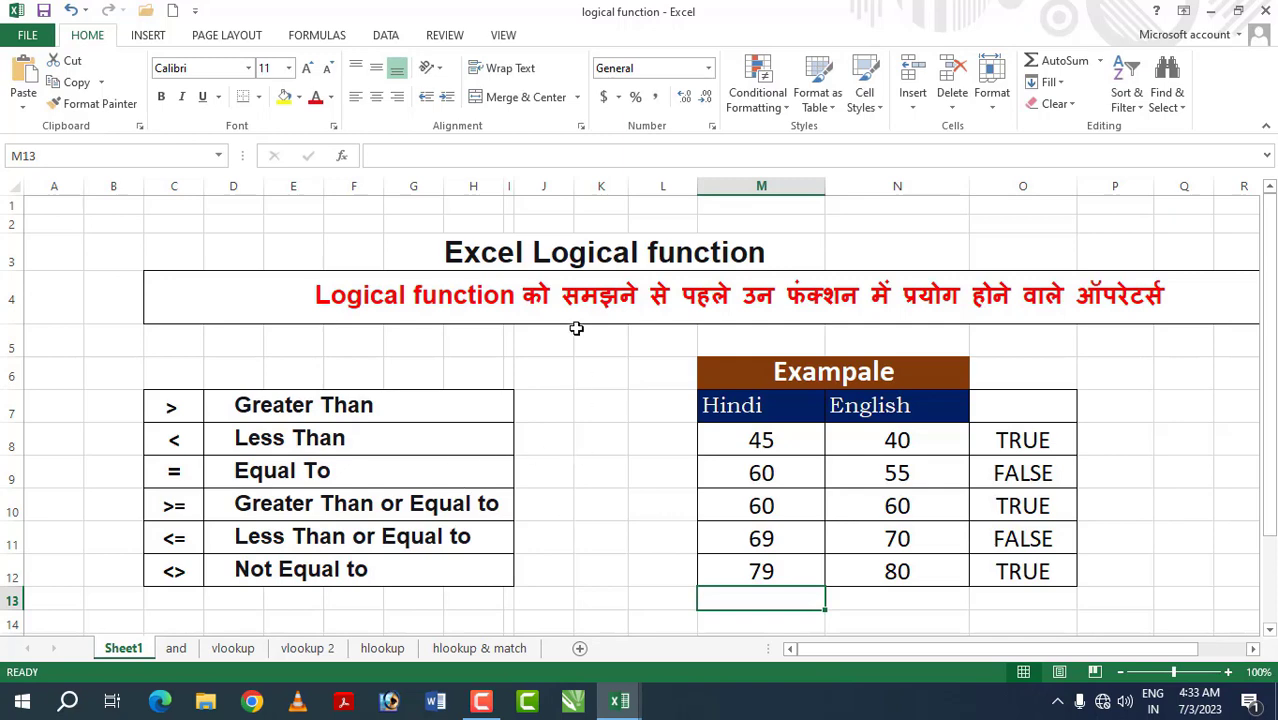
click(578, 256)
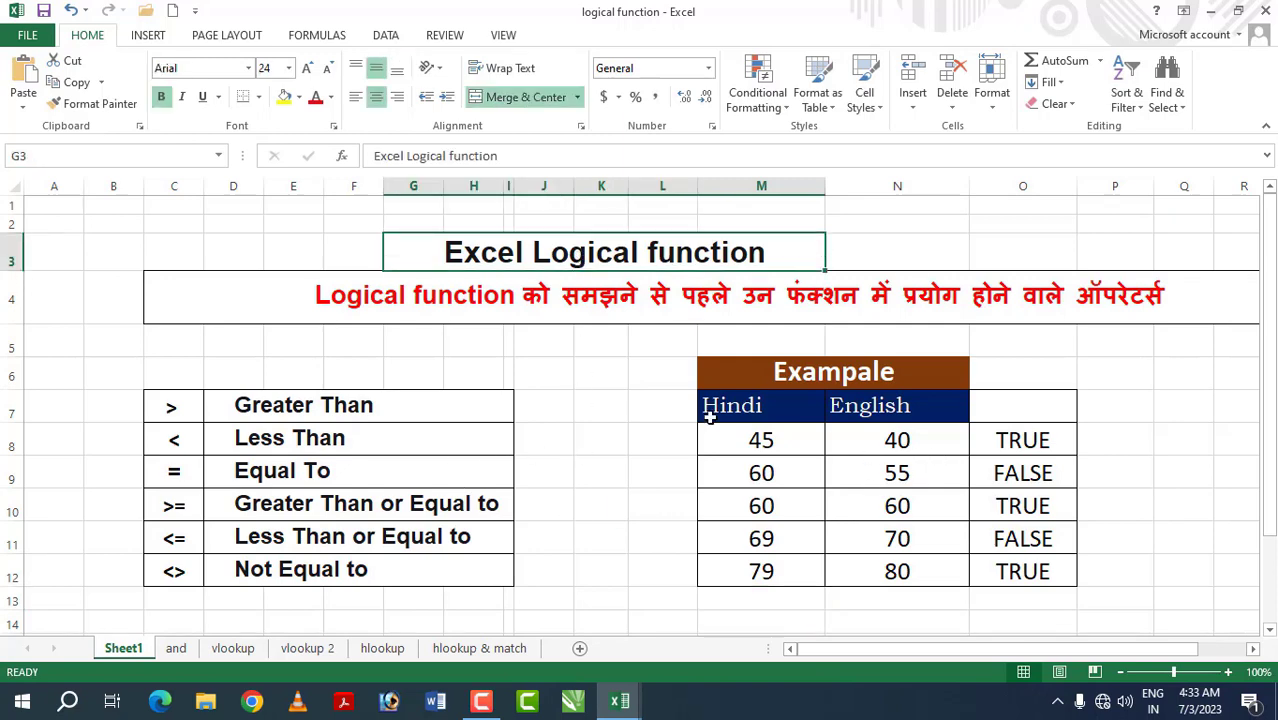
drag(371, 402, 408, 575)
click(598, 535)
drag(760, 372, 1024, 571)
click(635, 468)
drag(122, 478, 600, 605)
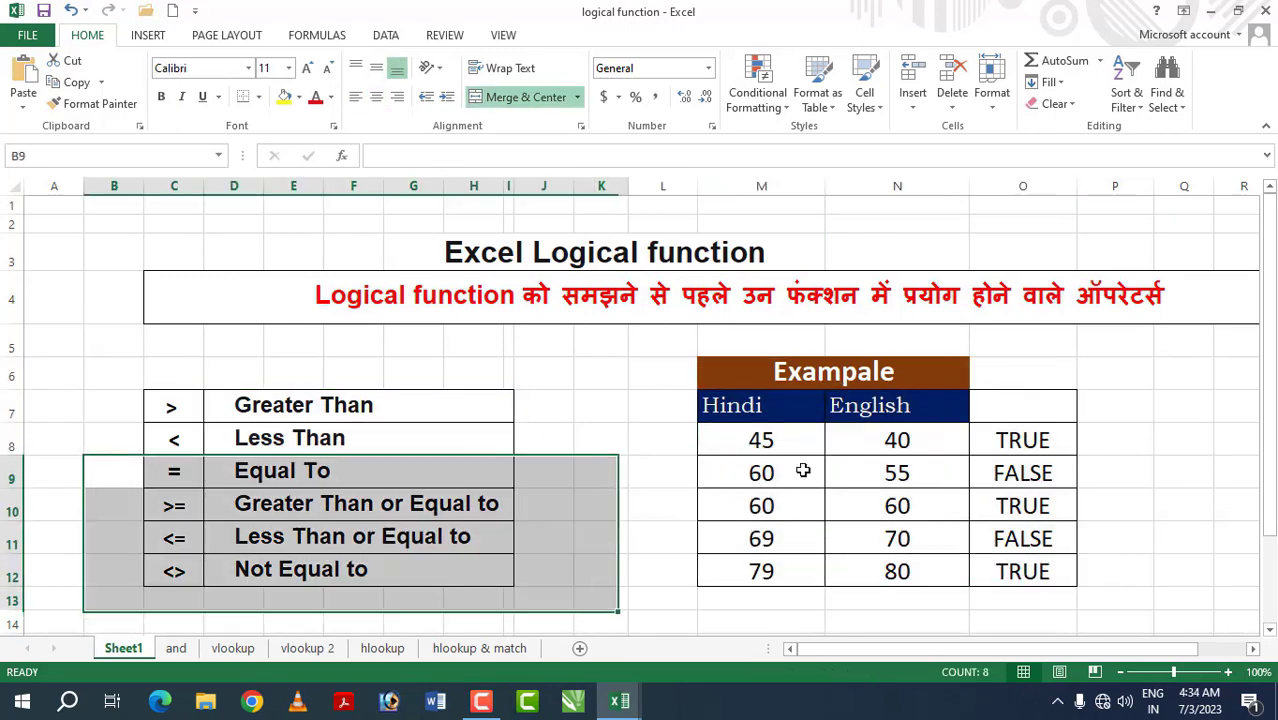
click(605, 408)
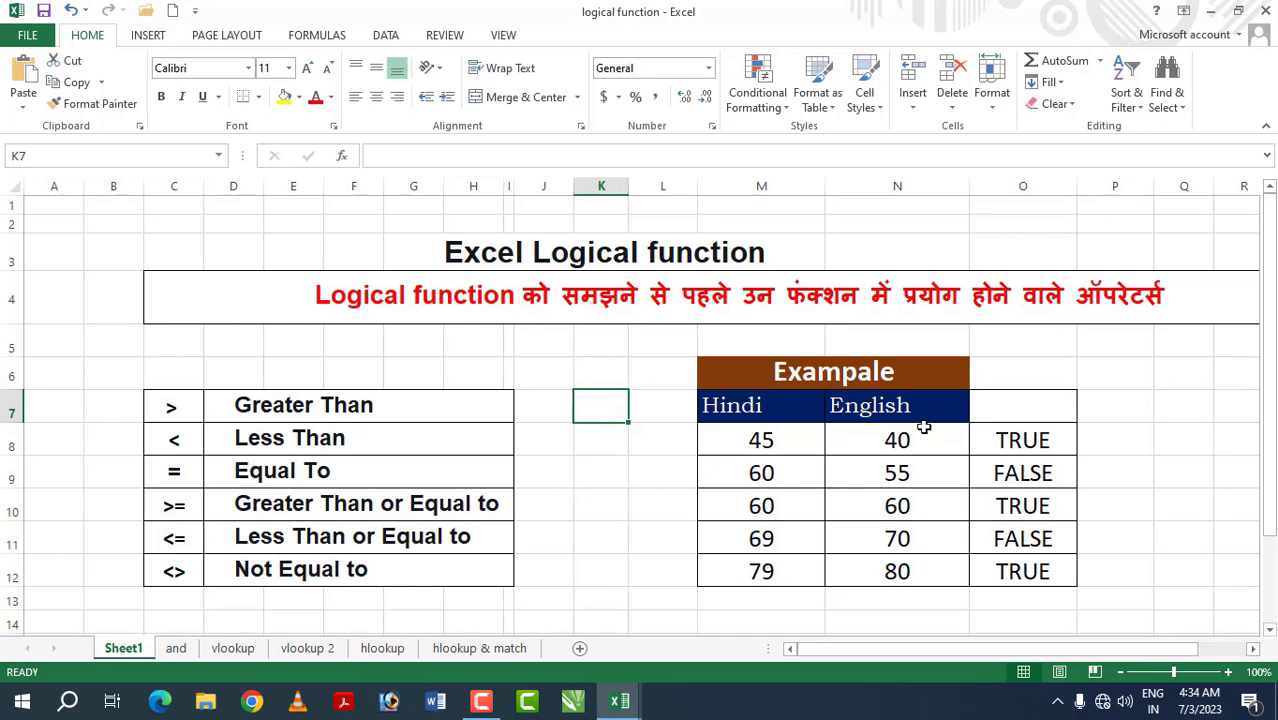
click(176, 648)
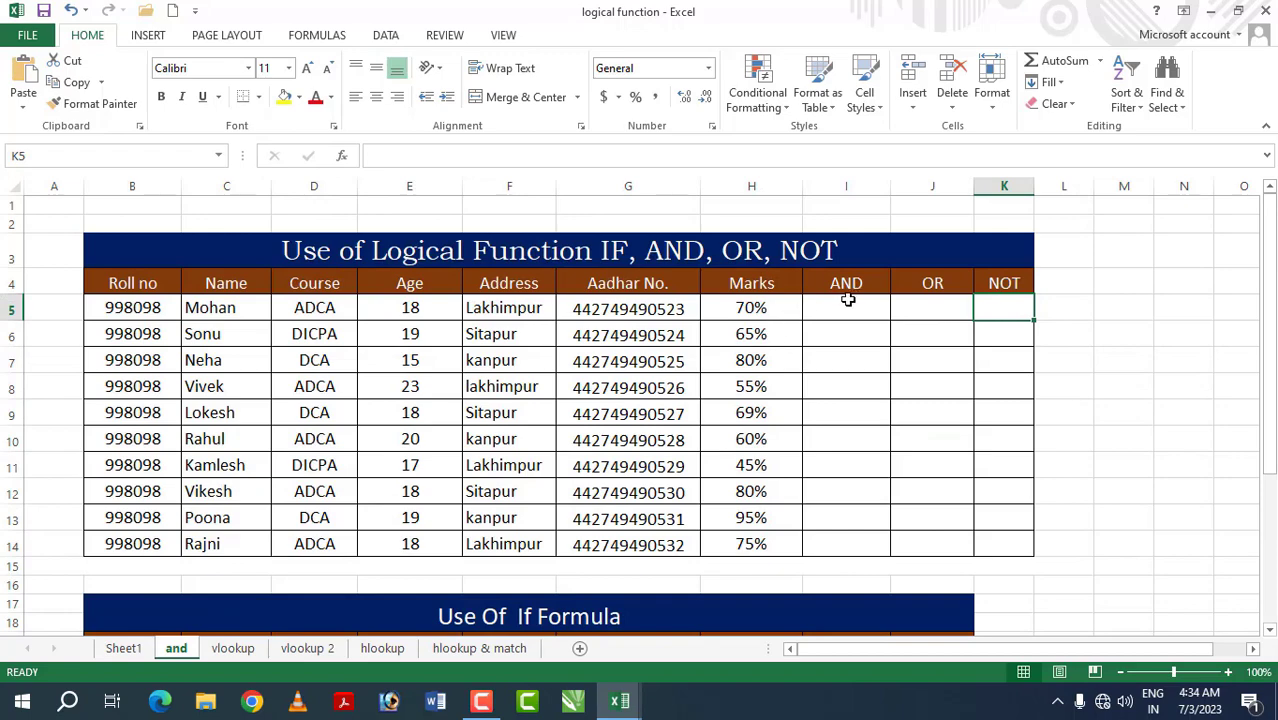
drag(849, 297, 876, 540)
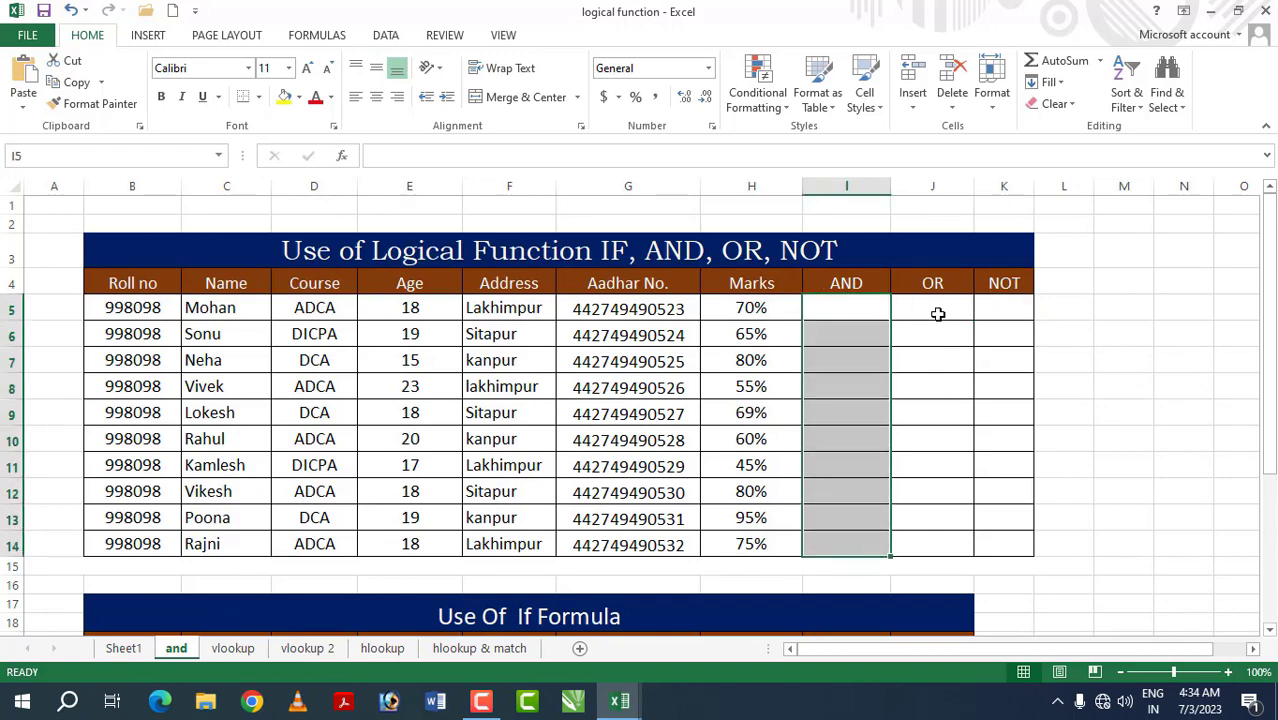
drag(936, 314, 994, 418)
scroll(654, 489, down, 4)
scroll(374, 473, up, 4)
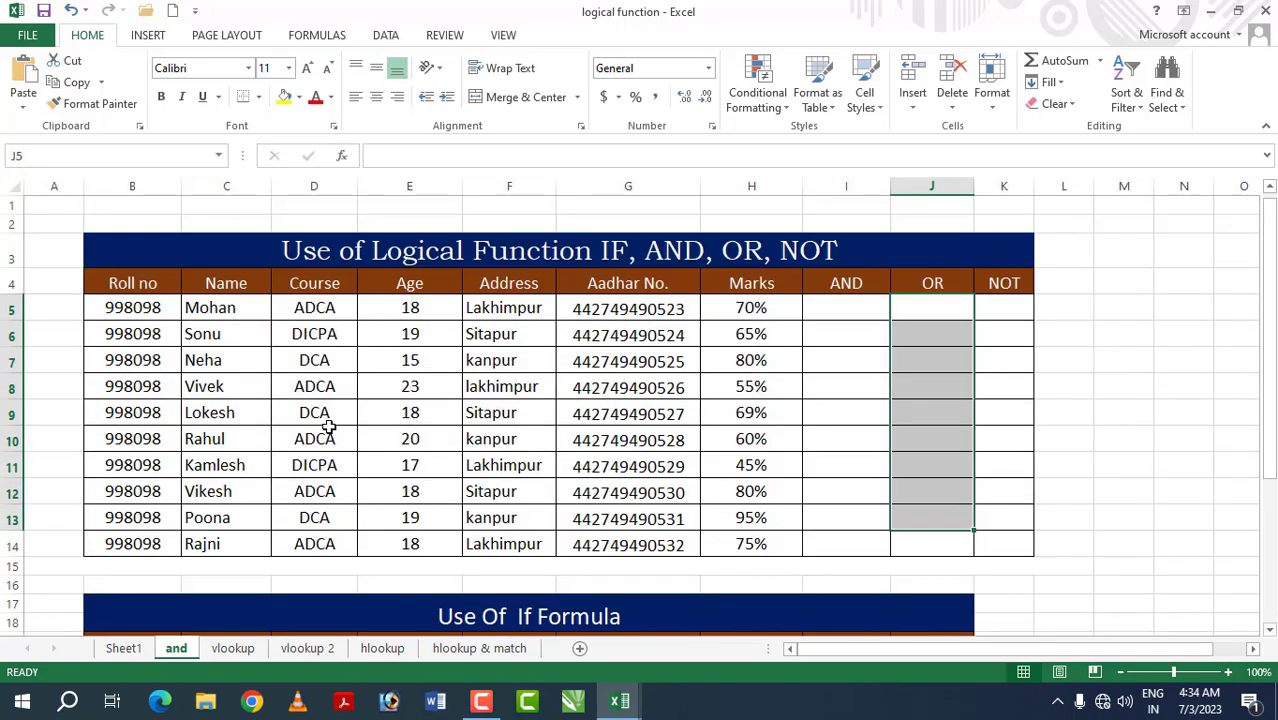
click(124, 648)
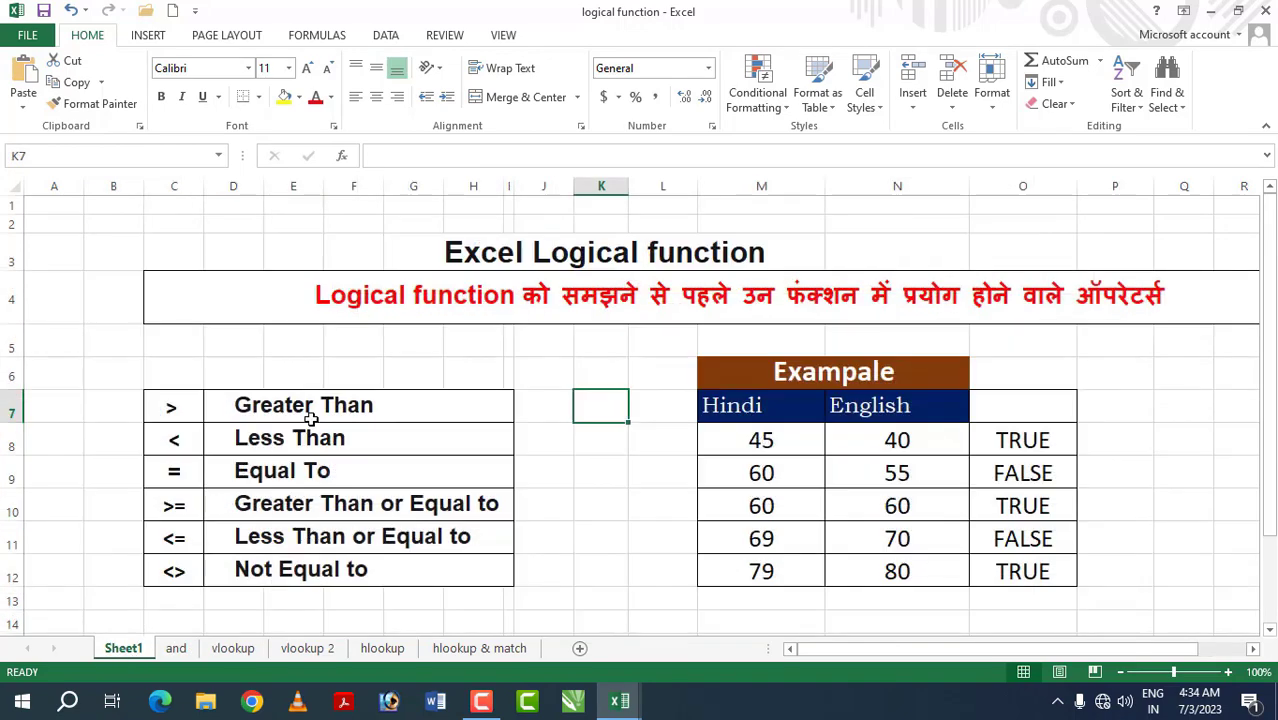
click(634, 492)
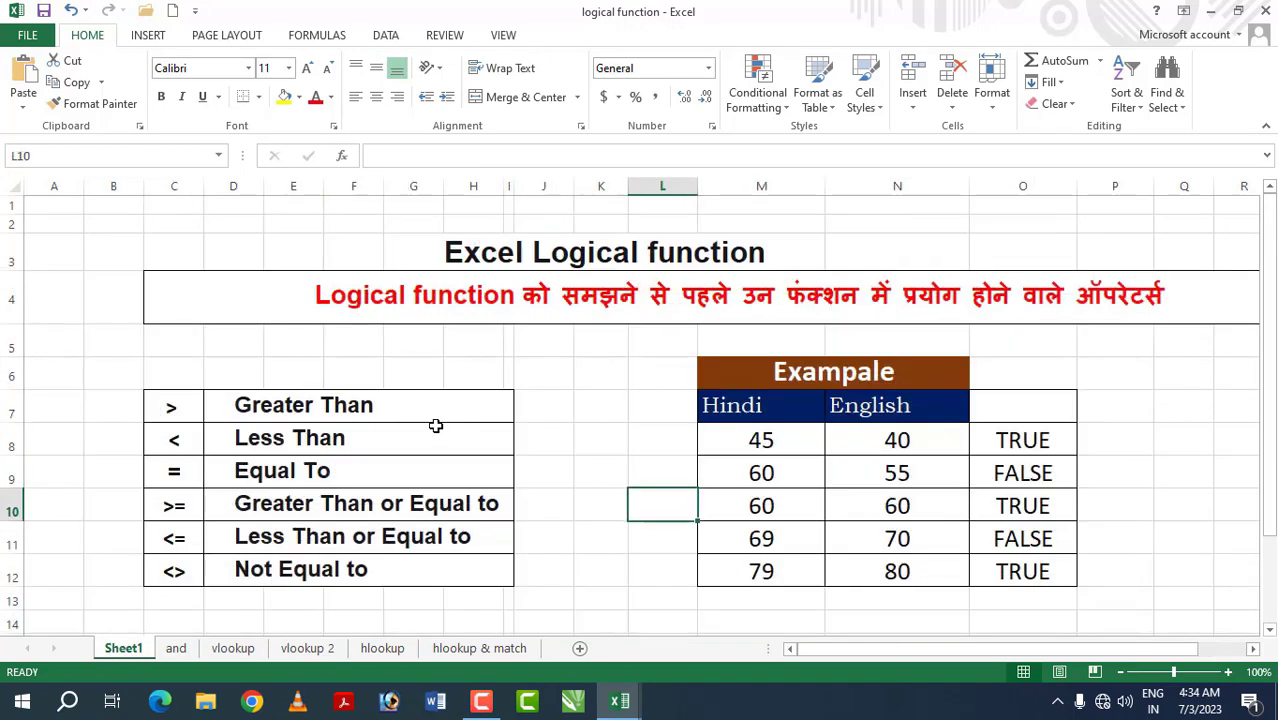
click(603, 436)
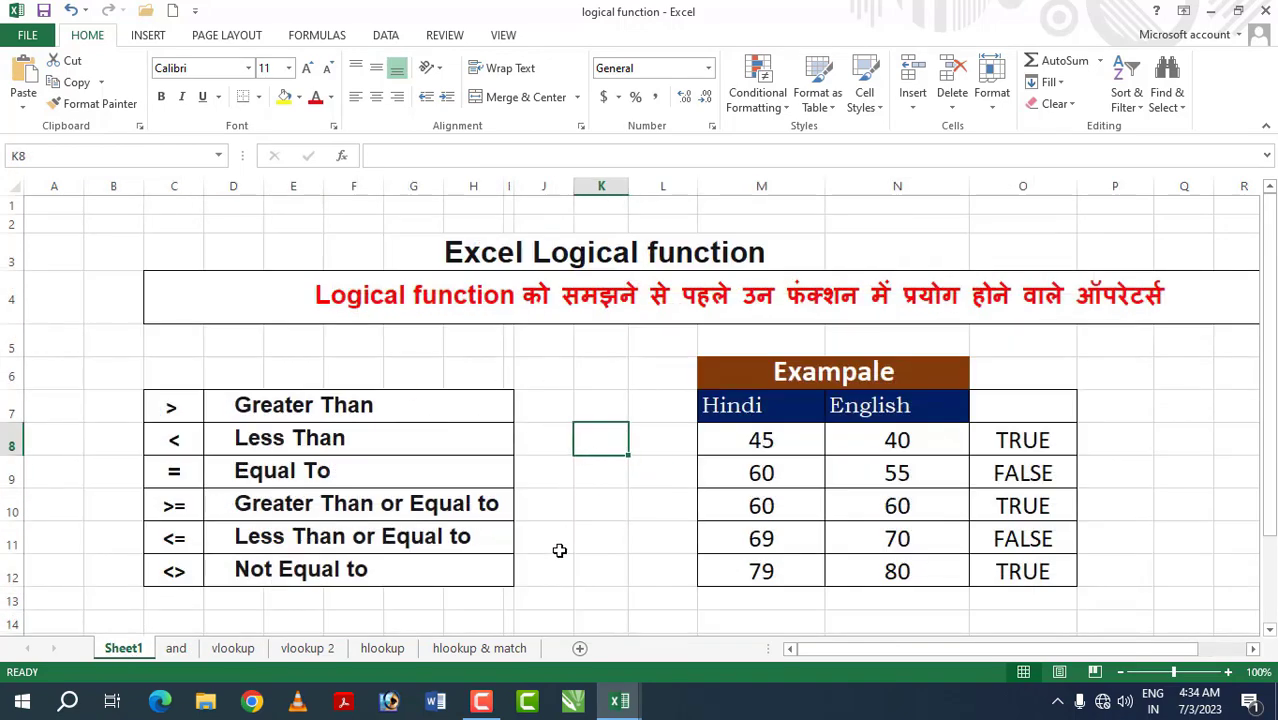